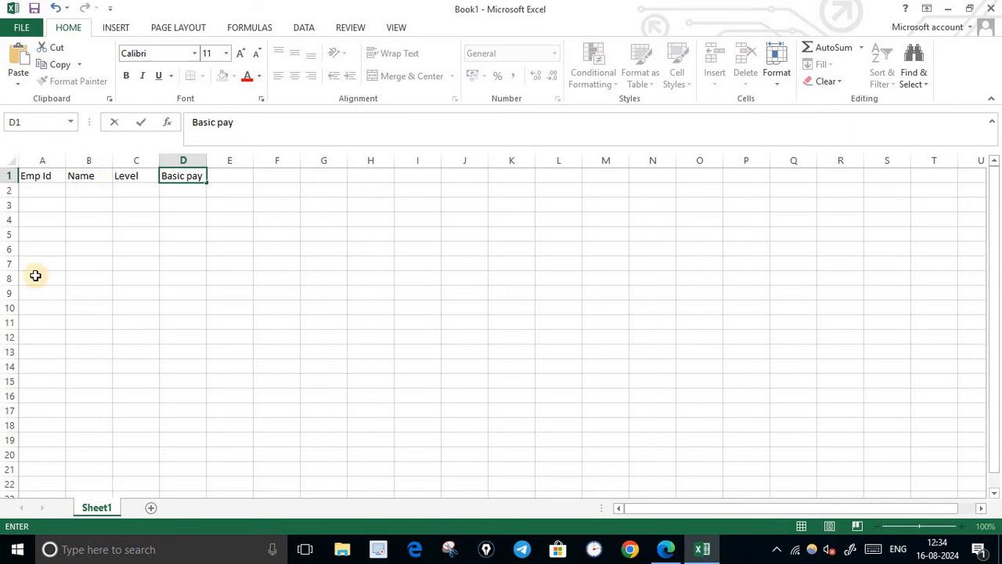
Step: Check the header layout in the LECTURE 10 PDF and break the Emp Id header in A1 onto two lines
click(36, 275)
click(45, 177)
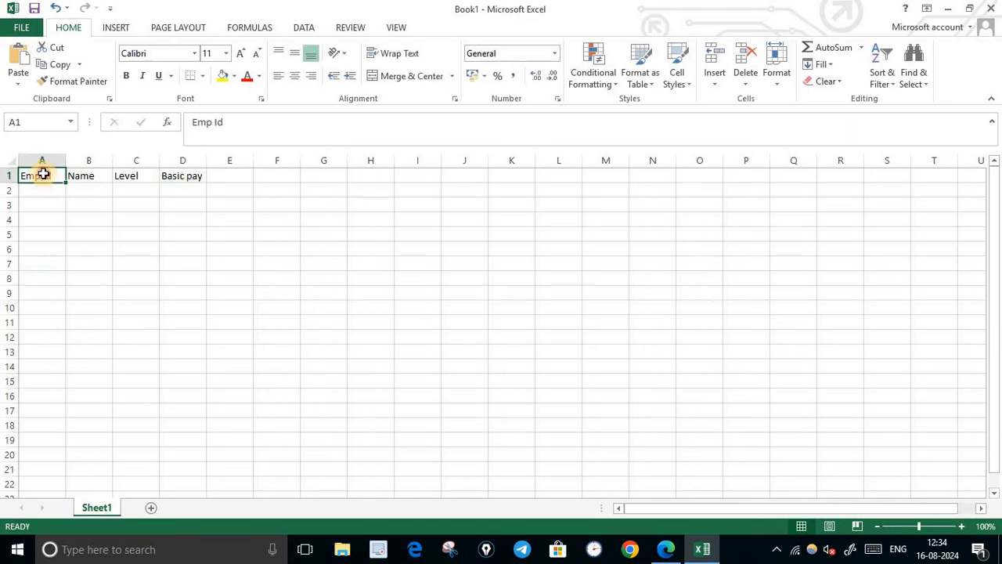
click(8, 263)
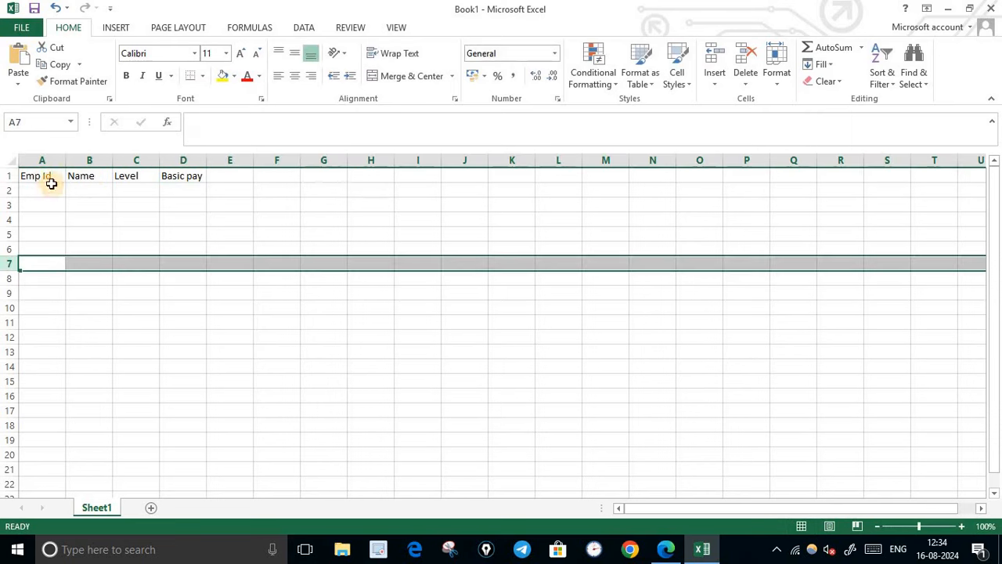
click(666, 549)
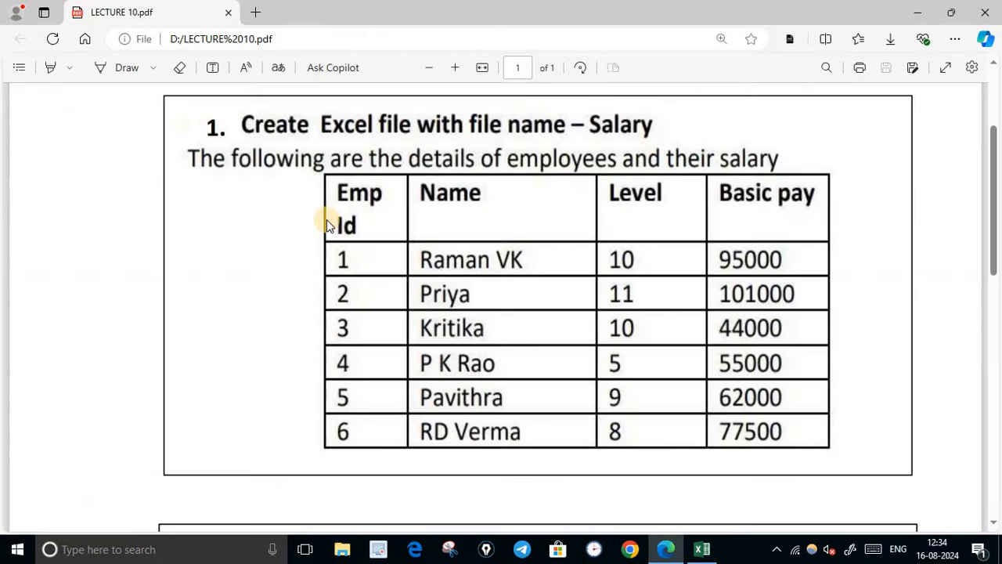
click(702, 549)
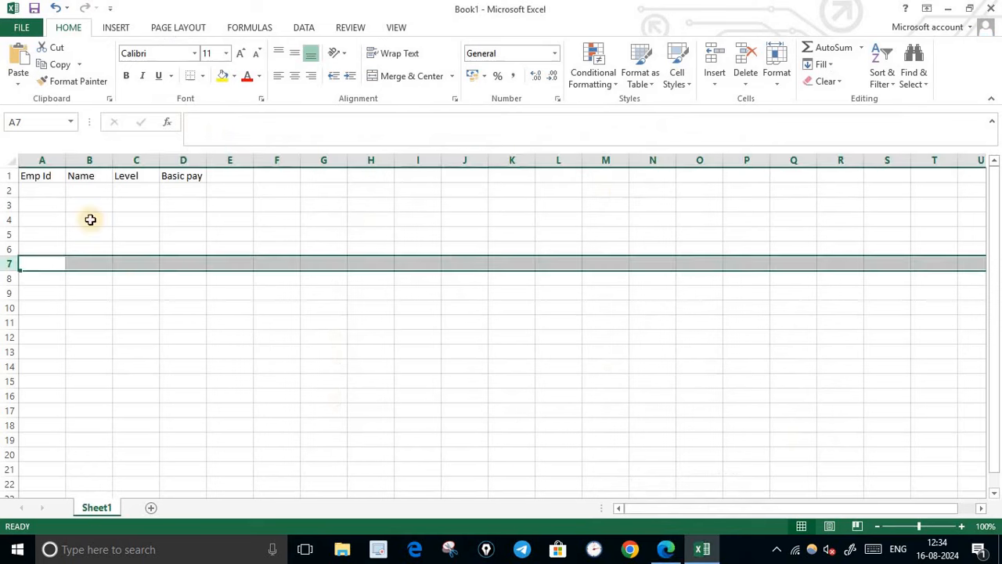
double_click(40, 176)
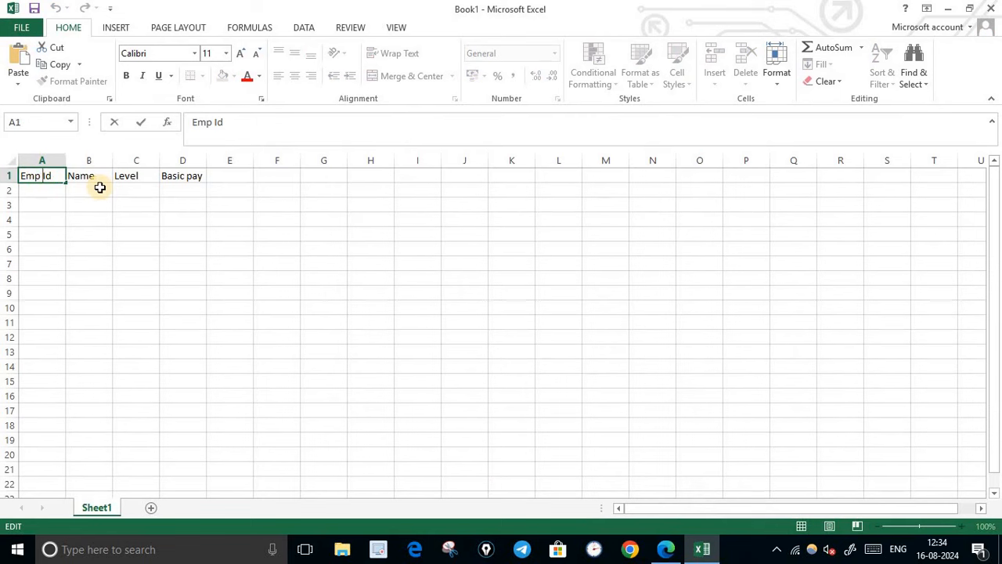
key(alt+Return)
click(96, 232)
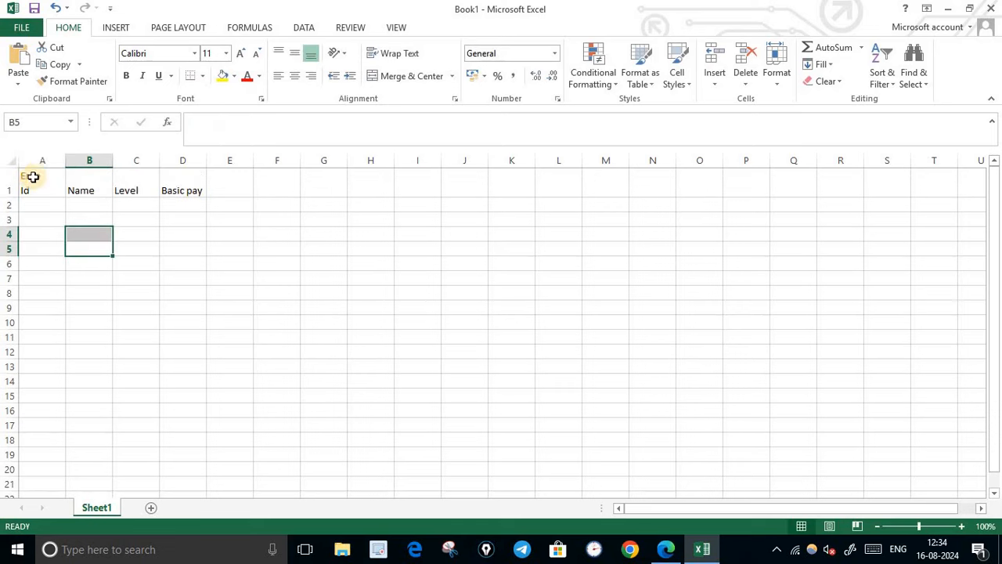
Step: Compare the headers with the reference PDF and make the header cells A1:D1 bold
click(665, 549)
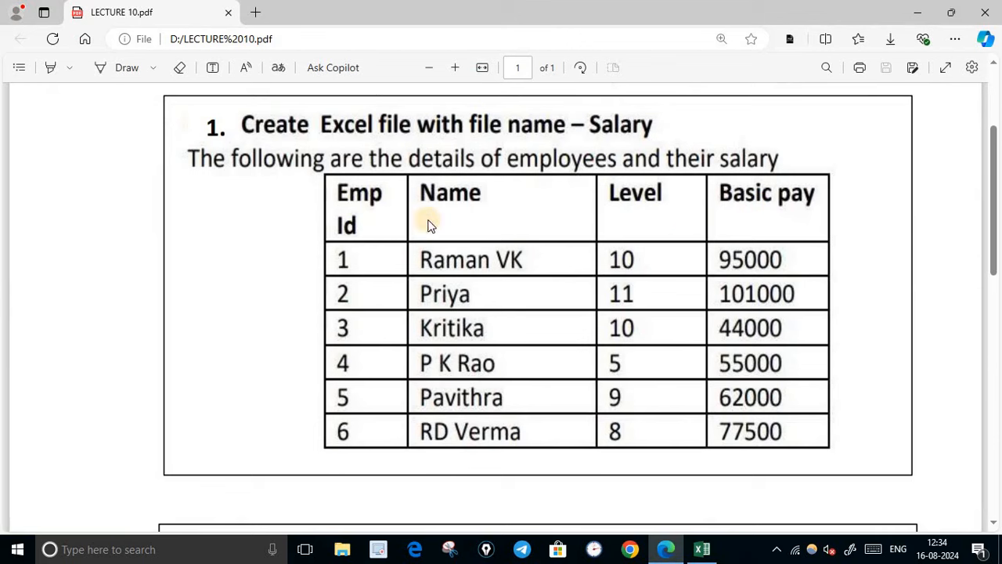
click(665, 549)
drag(29, 185, 196, 187)
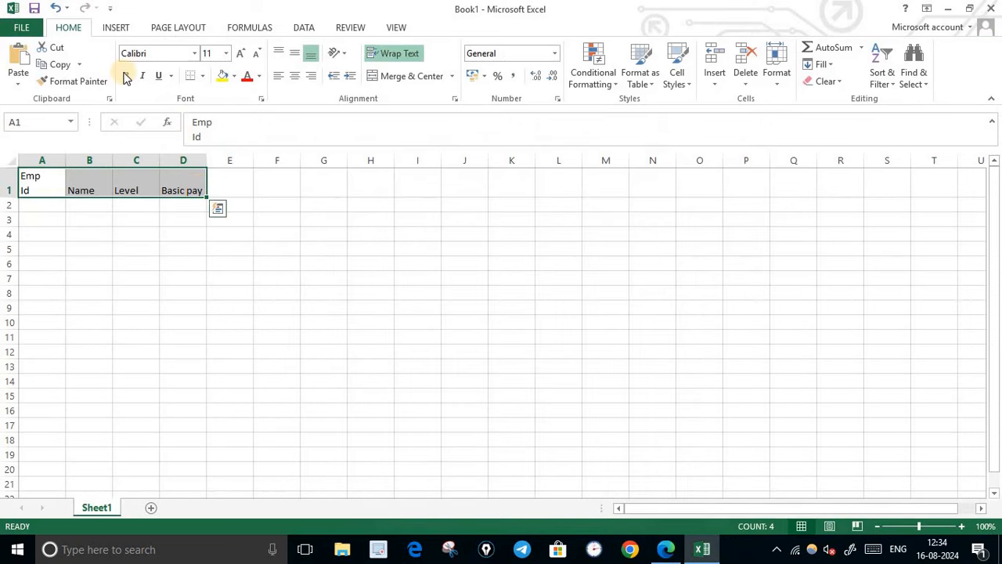
click(123, 75)
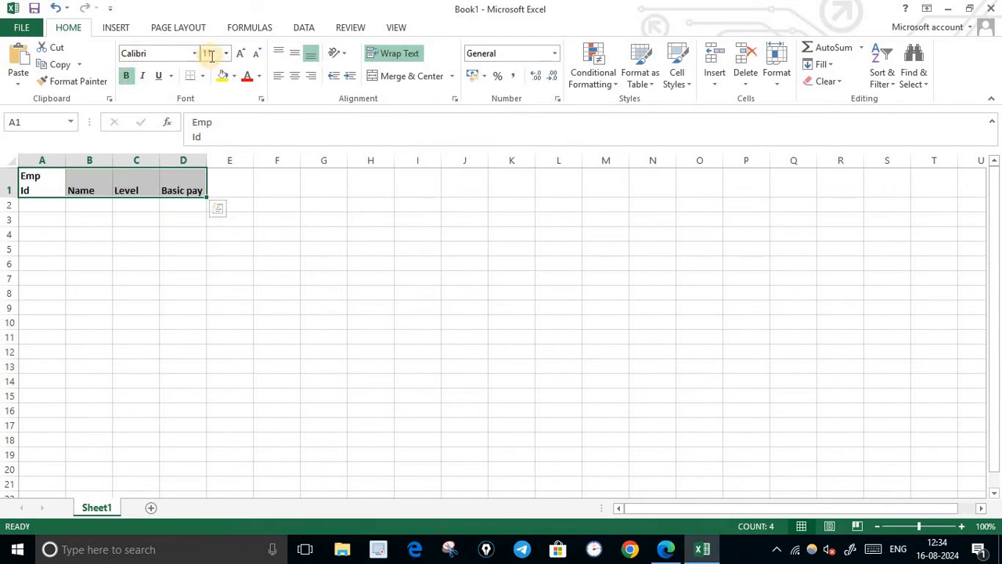
Step: Check the header alignment in the reference PDF and align the headers in A1:D1 to the top and left
click(664, 551)
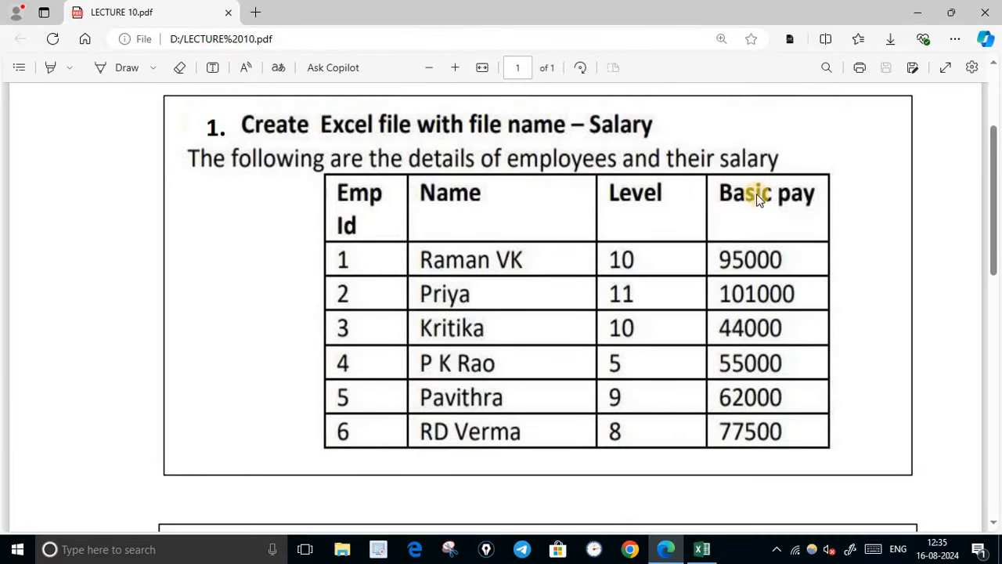
click(666, 549)
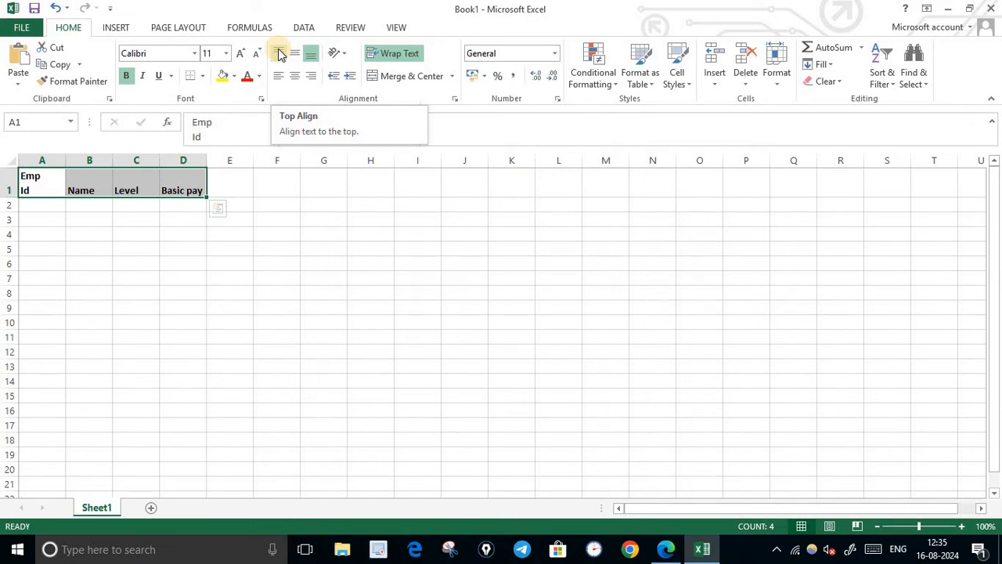
click(280, 53)
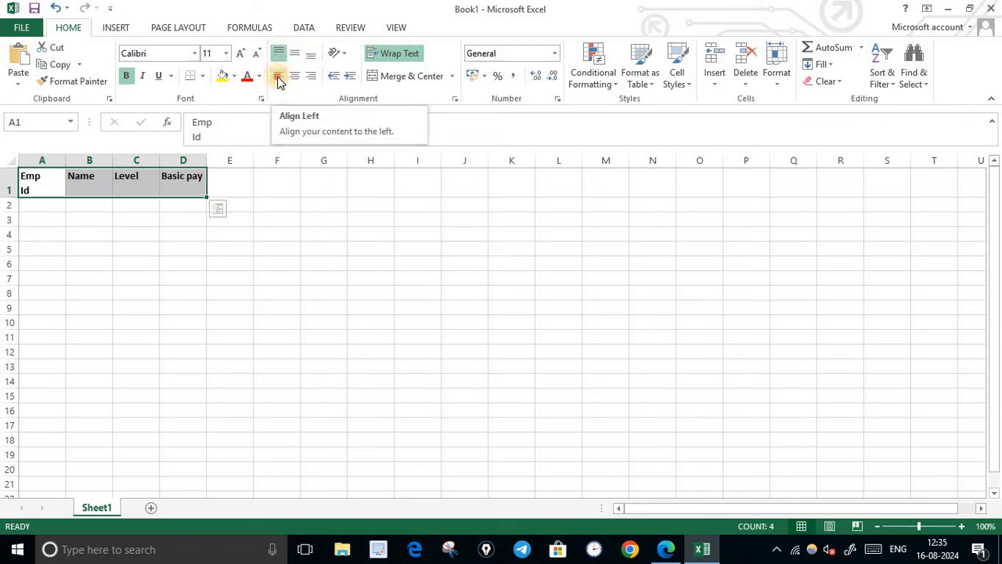
click(280, 78)
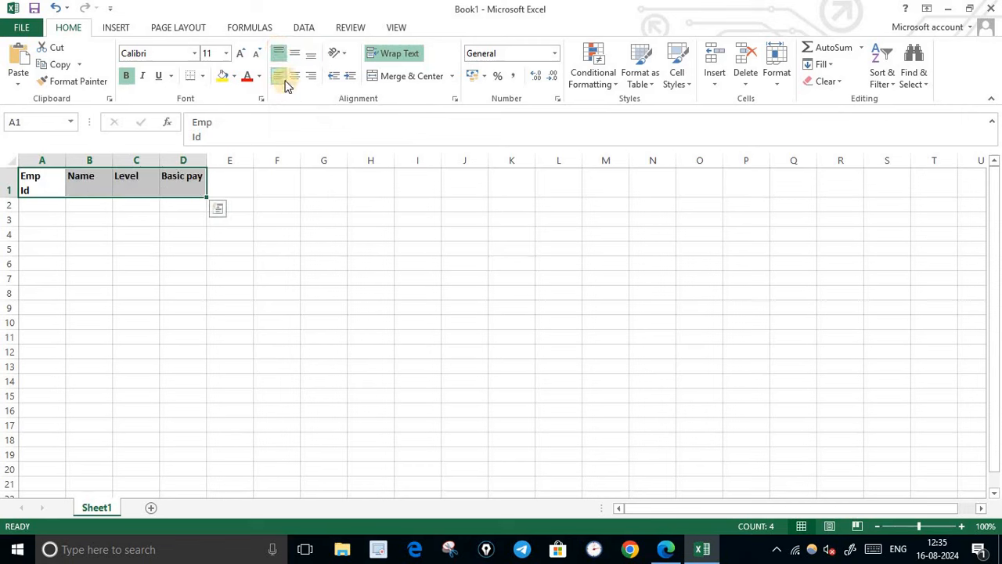
Step: Consult the reference PDF and fill the Emp Id column, A2:A7, with a number series from 1 to 6
click(667, 549)
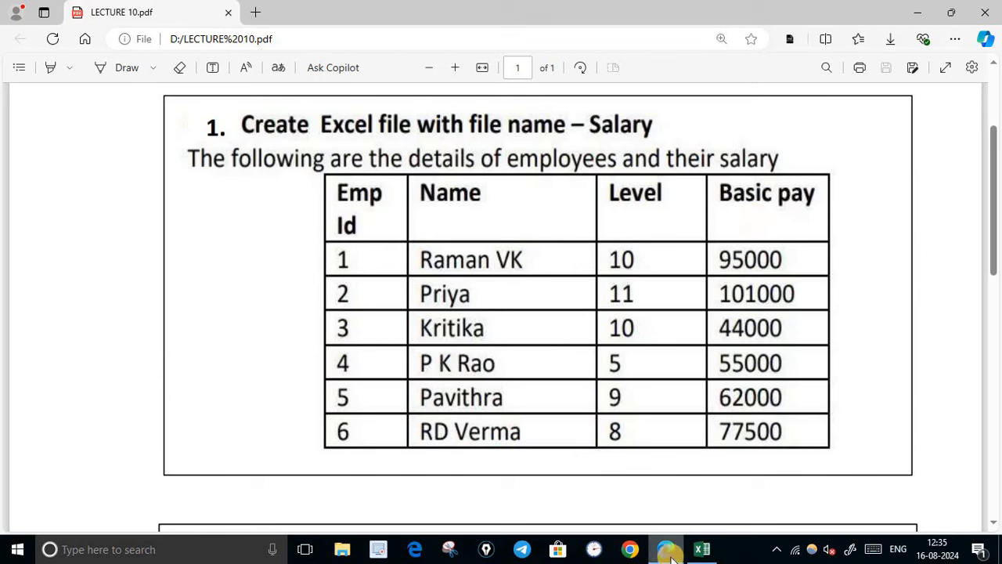
mouse_move(672, 555)
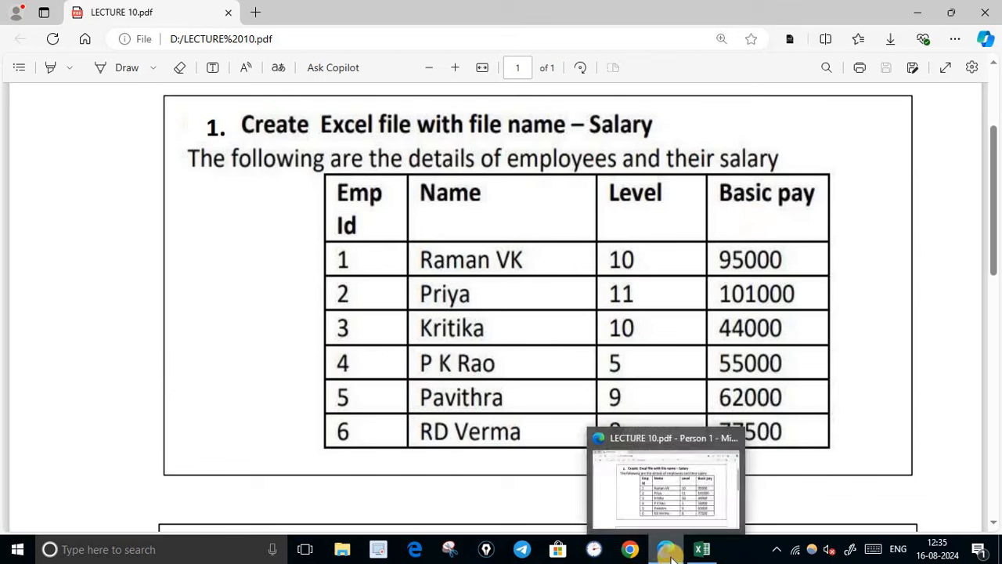
key(alt+Tab)
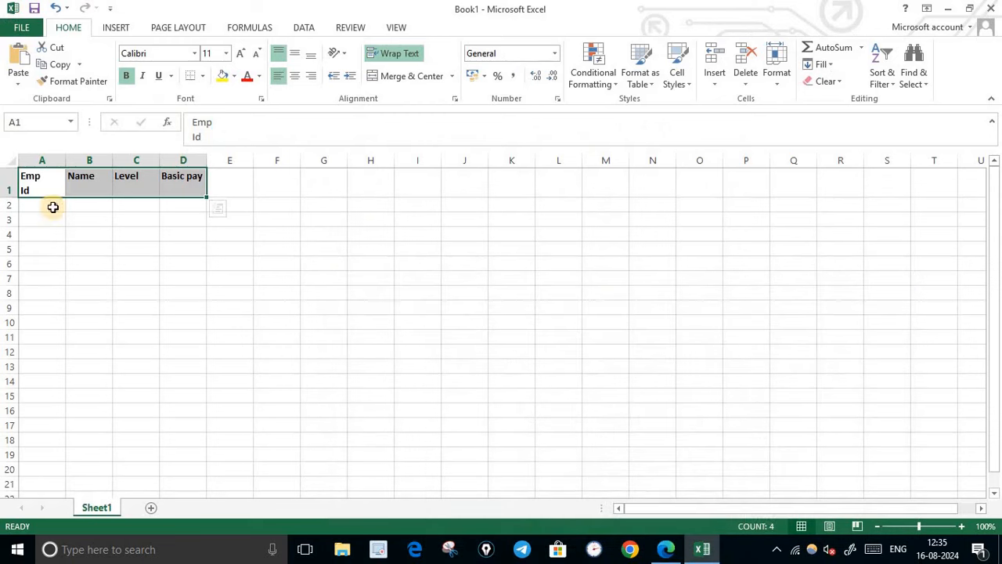
click(53, 206)
text(1)
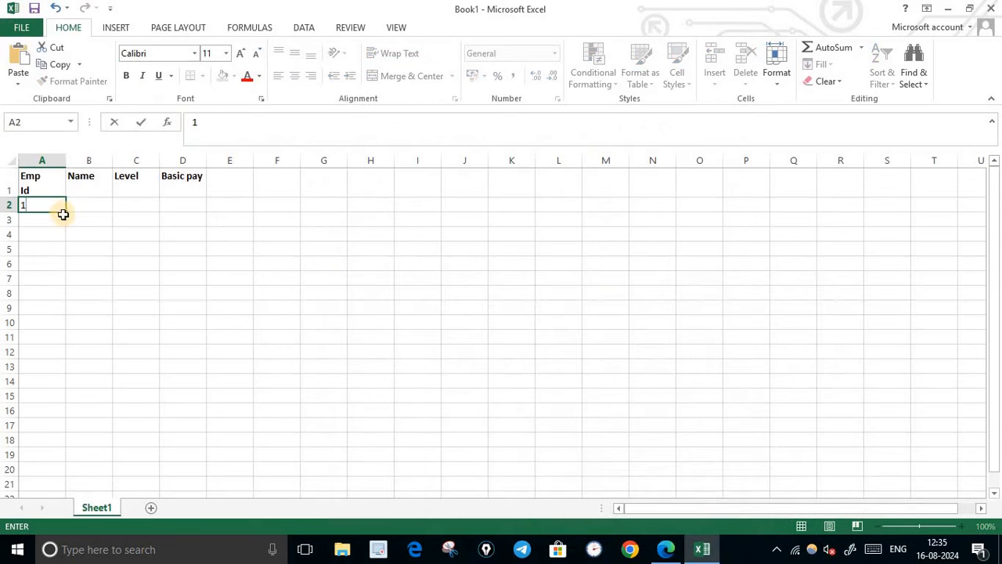
drag(64, 212, 65, 284)
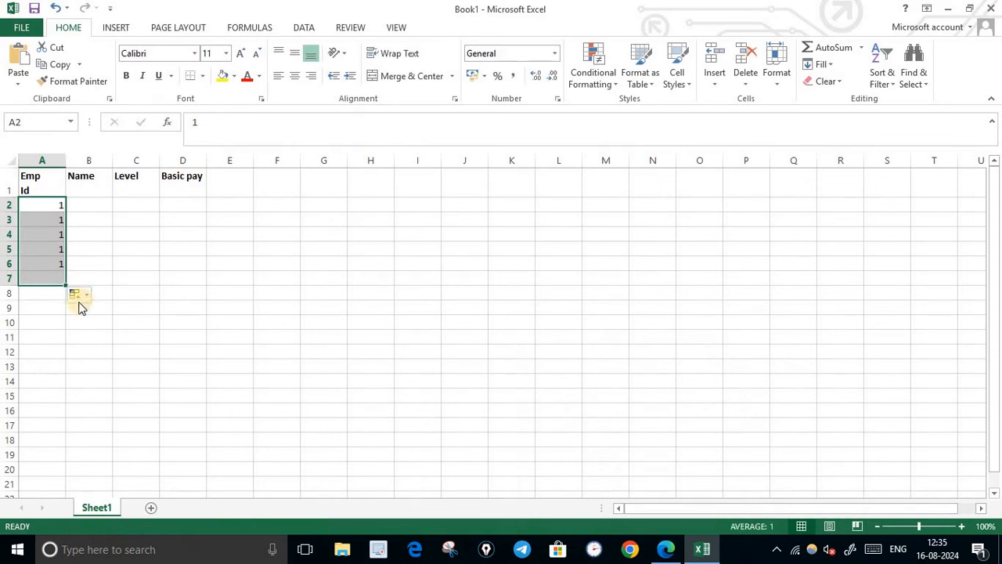
click(88, 298)
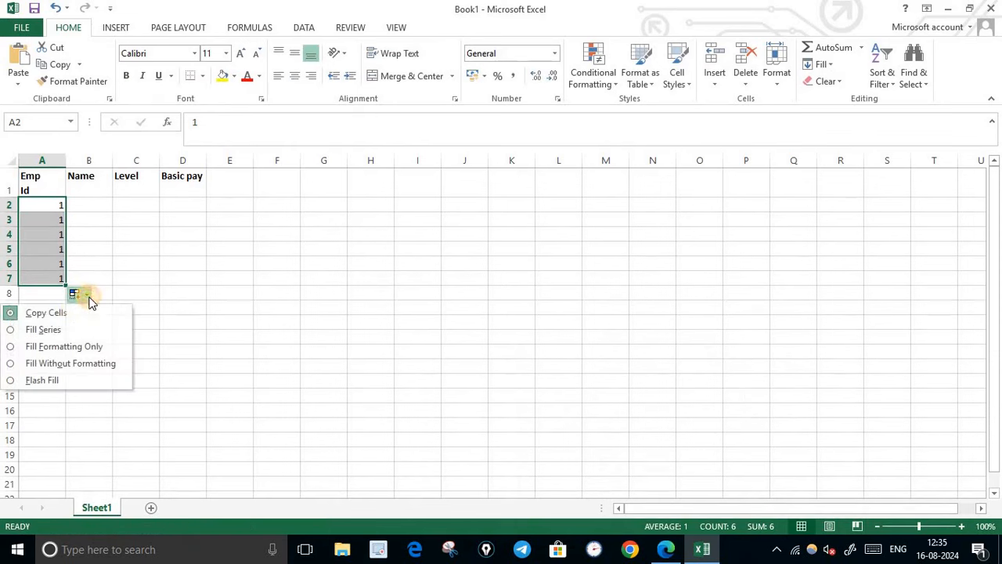
click(60, 327)
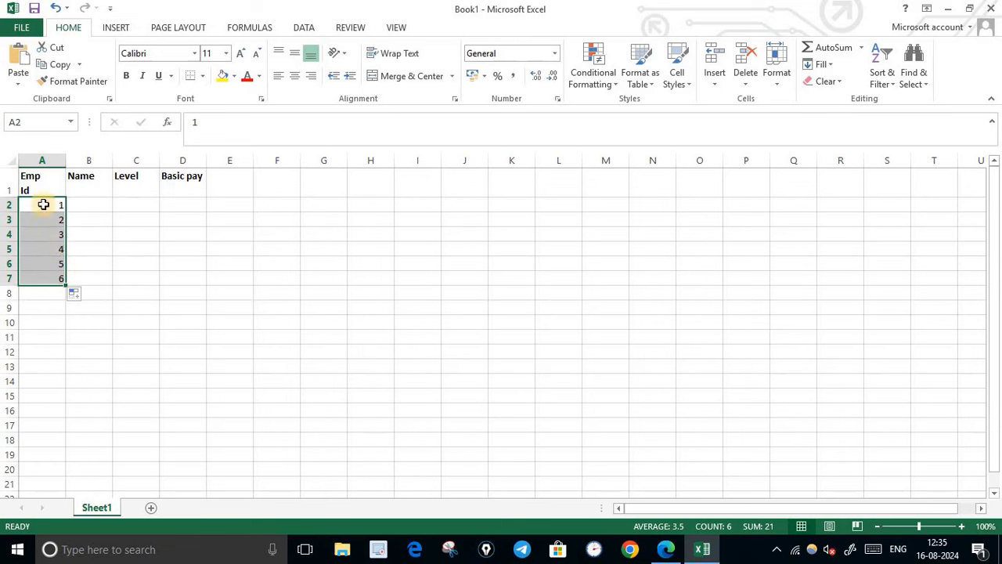
click(139, 349)
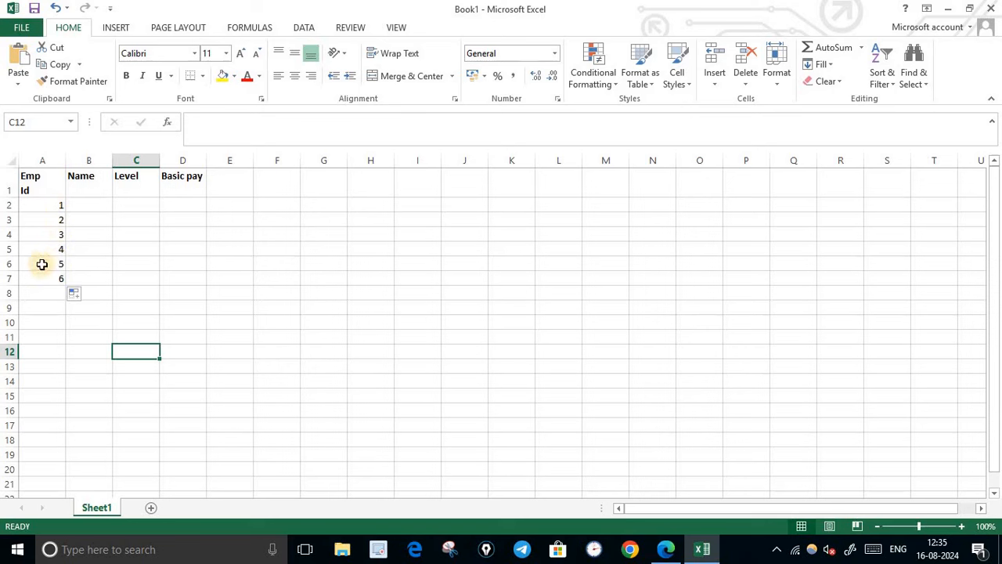
Step: Enter the first three employees' names from the reference table in B2:B4 of the Name column
click(92, 206)
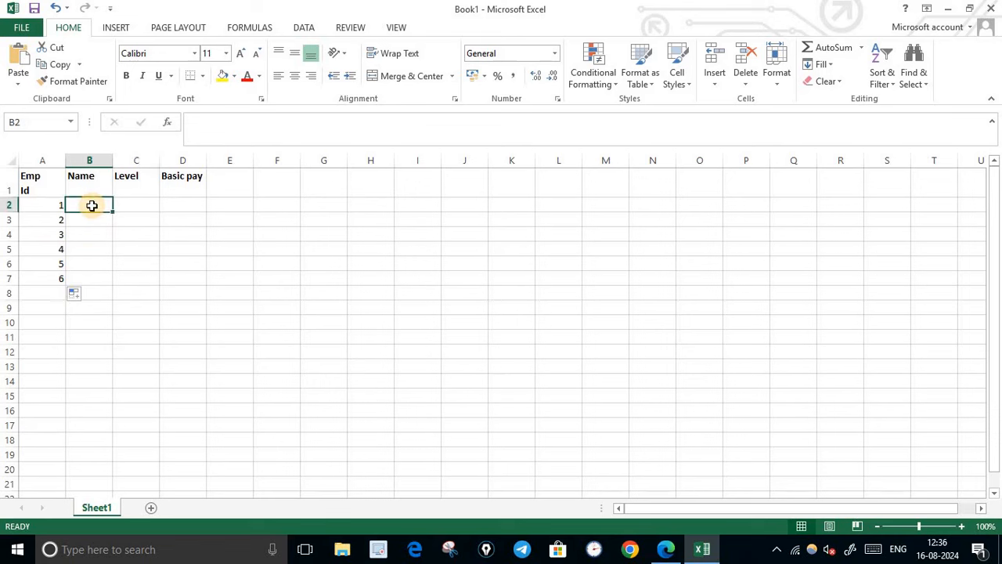
text(Ram)
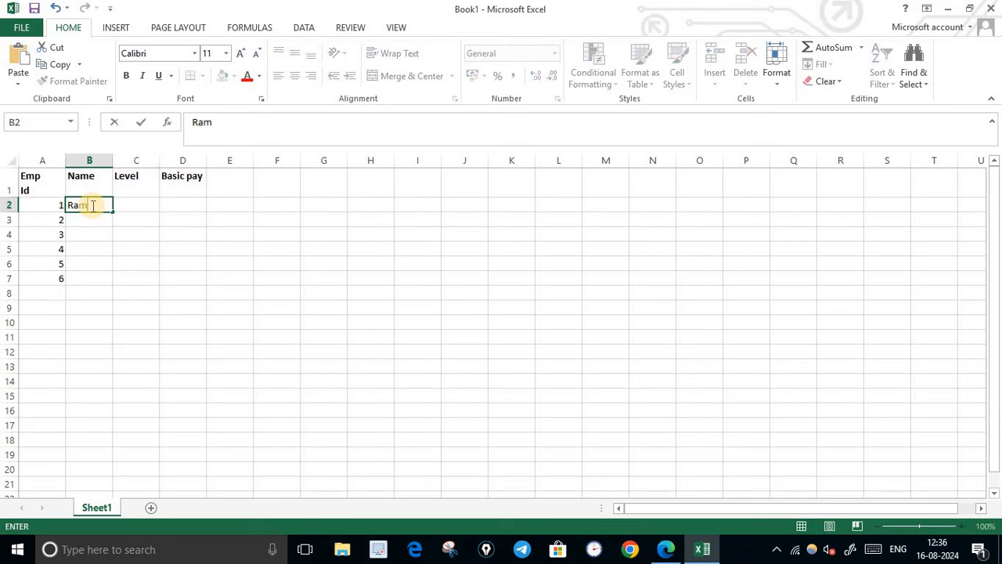
text(an VK)
key(Return)
text(Priya)
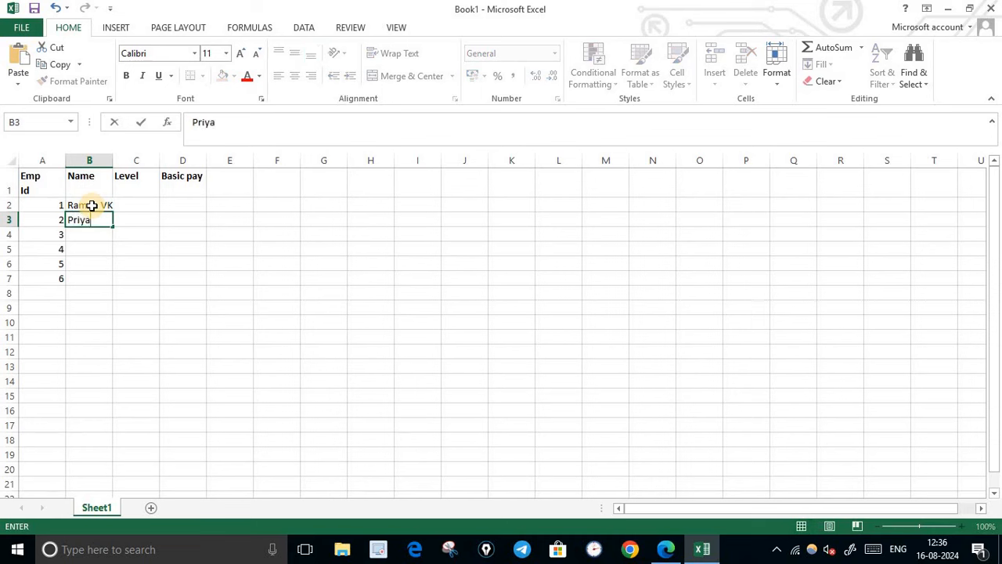
key(Return)
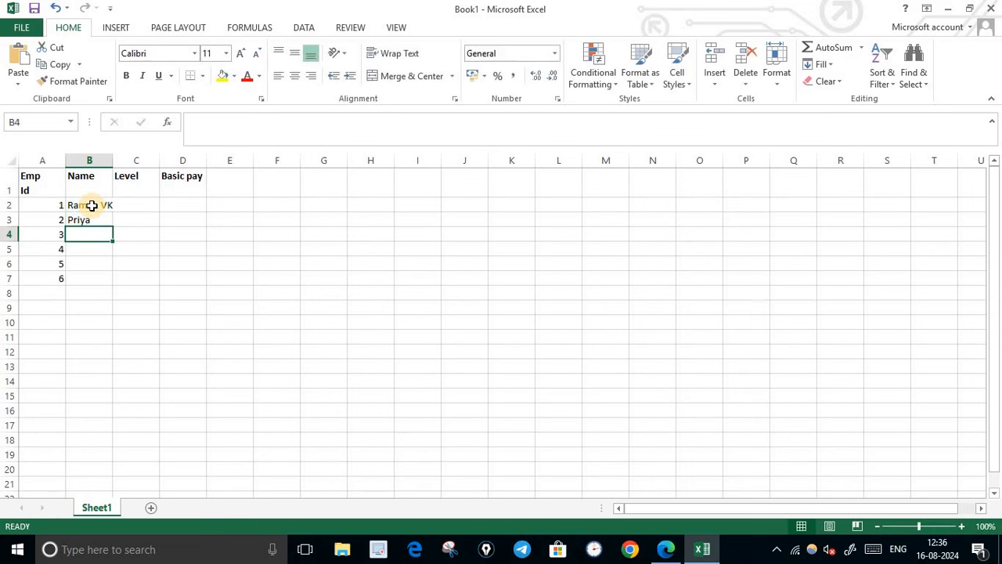
text(Krit)
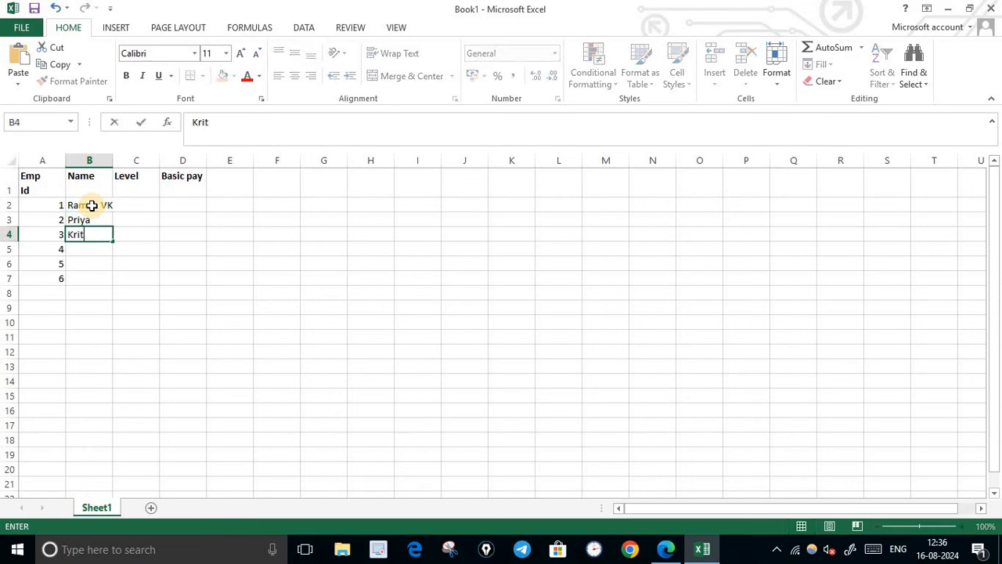
text(ika)
key(Return)
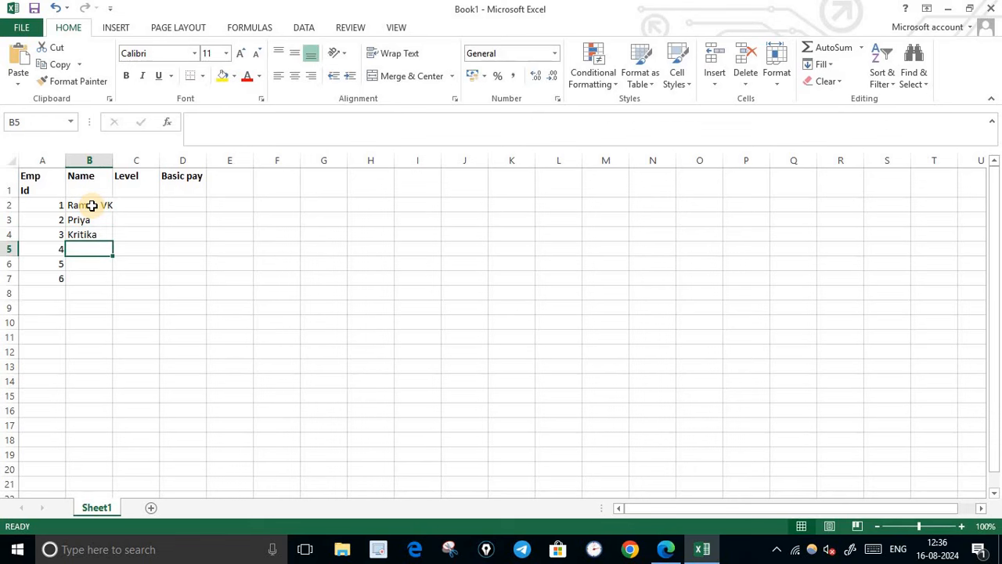
Step: Enter the remaining three employees' names from the reference table in B5:B7 of the Name column
text(P)
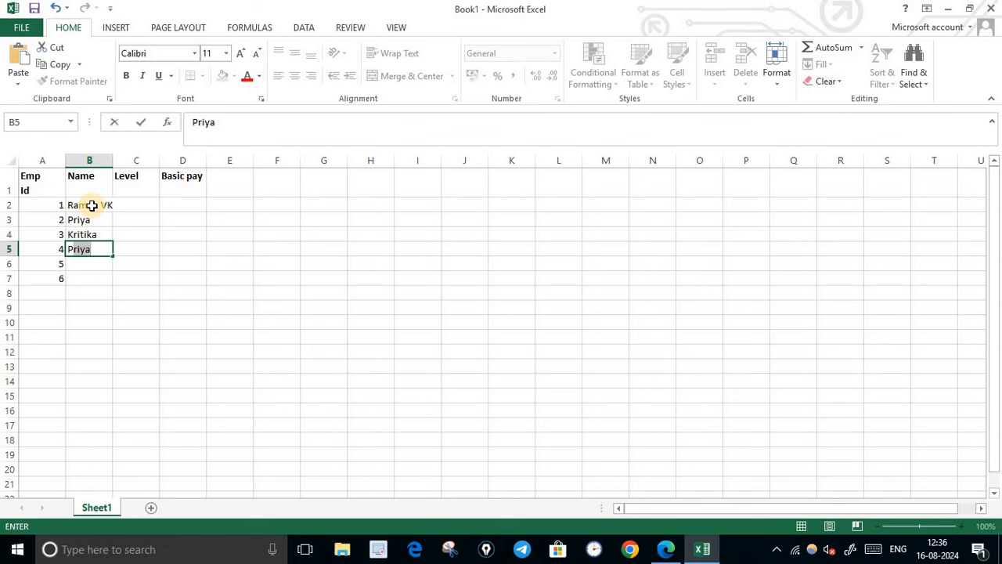
key(BackSpace)
text(K Rao)
key(Return)
text(Pavithra)
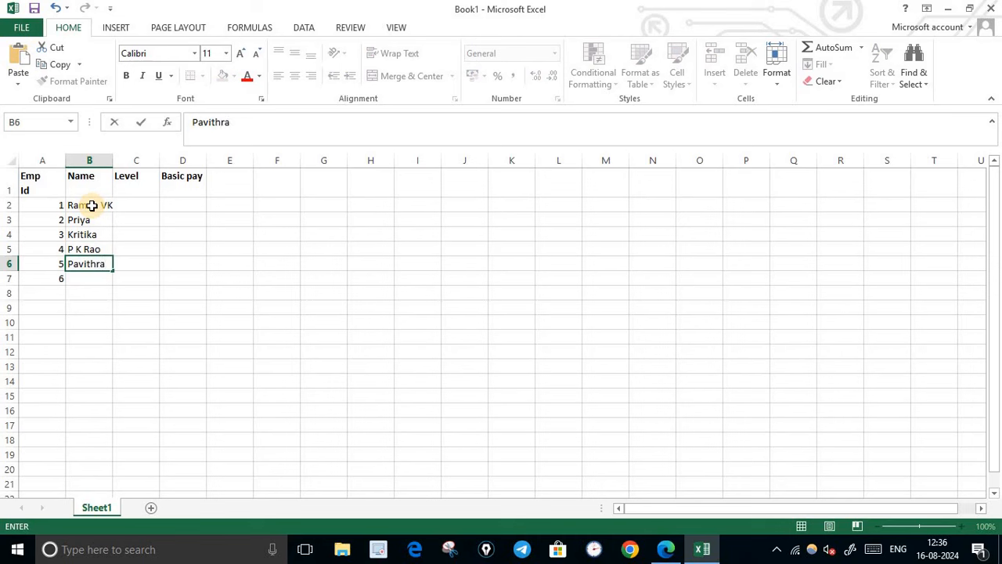
key(Return)
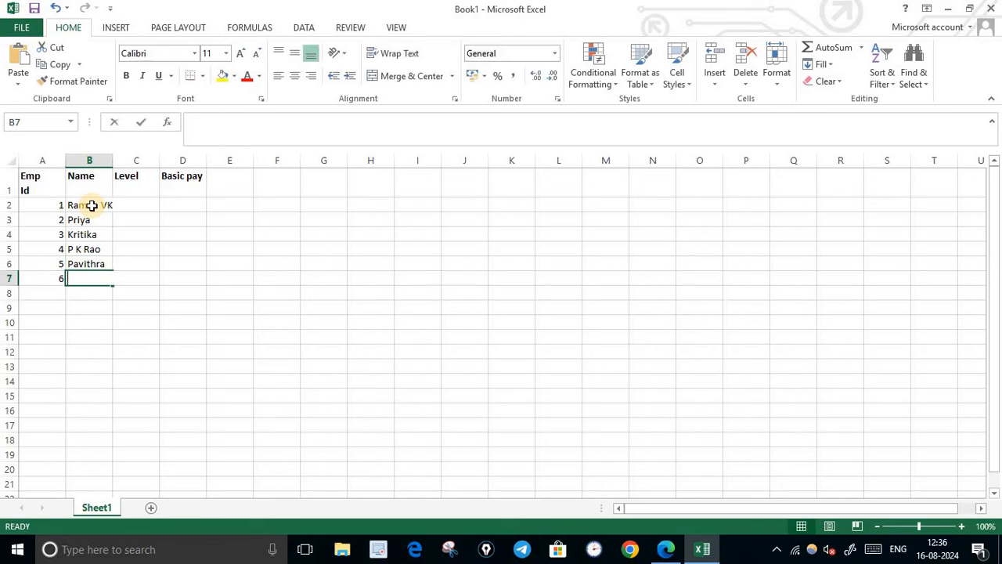
text(RD Verma)
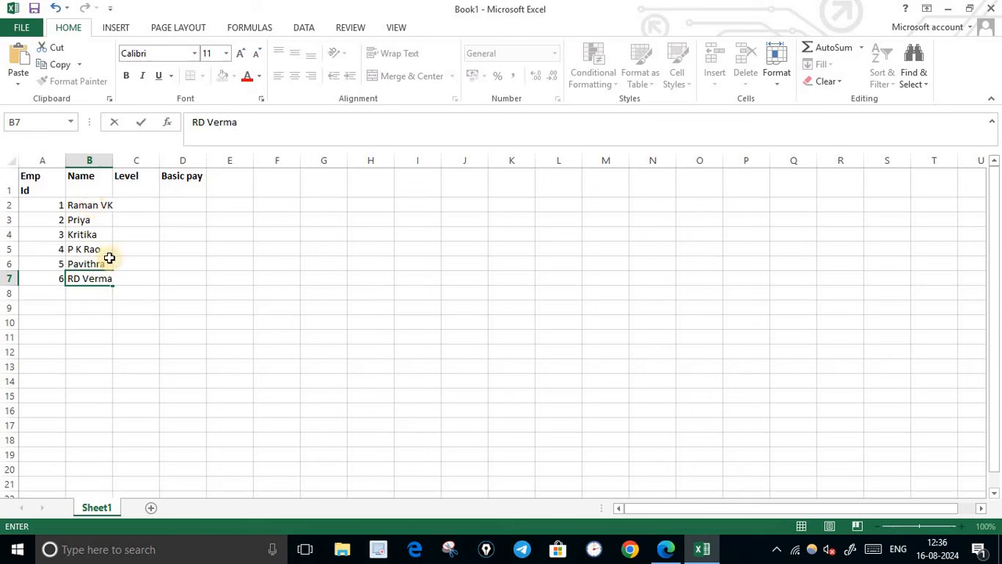
click(141, 345)
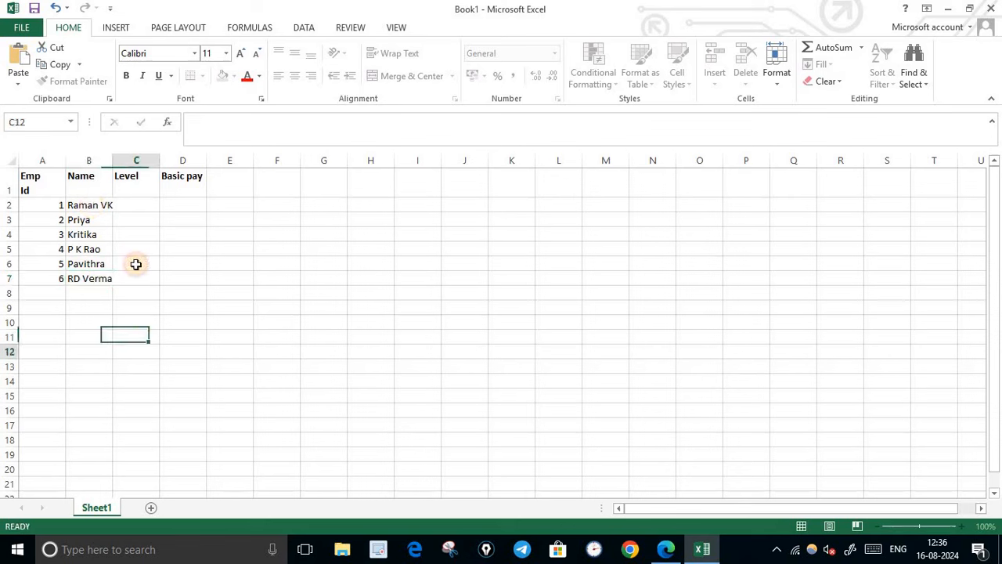
Step: Enter the levels 10, 11 and 10 for the first three employees in C2:C4 of the Level column
click(137, 209)
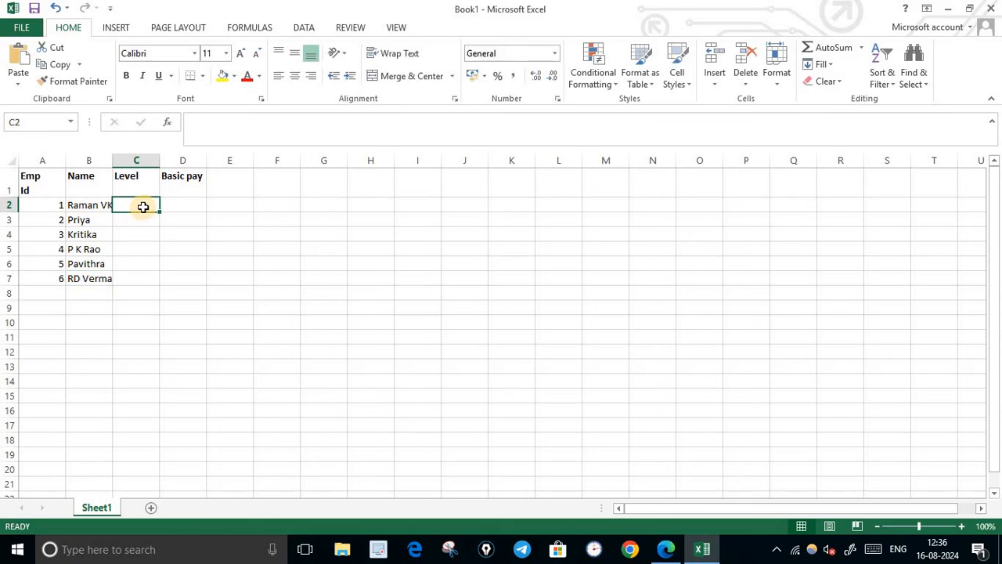
text(10)
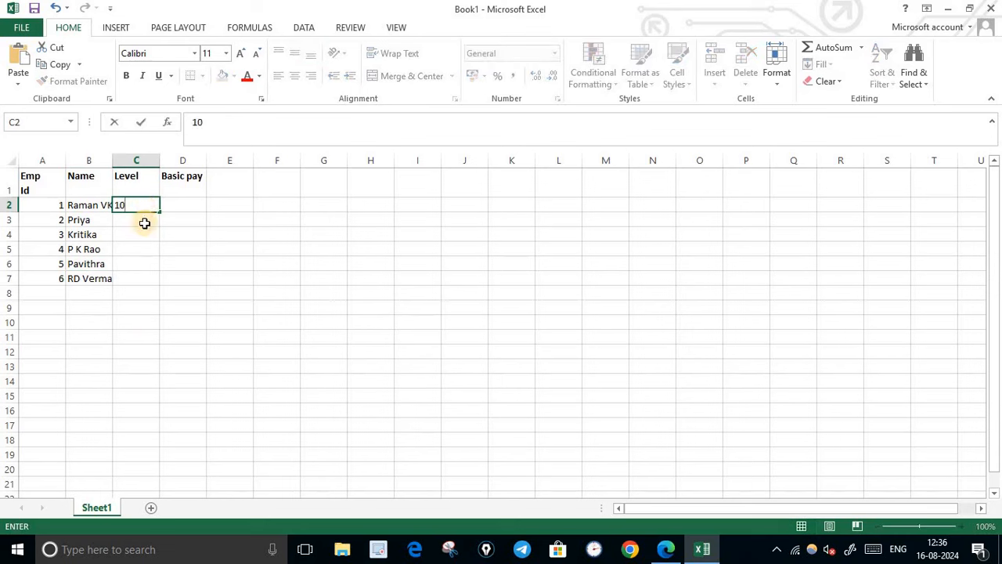
click(143, 222)
text(11)
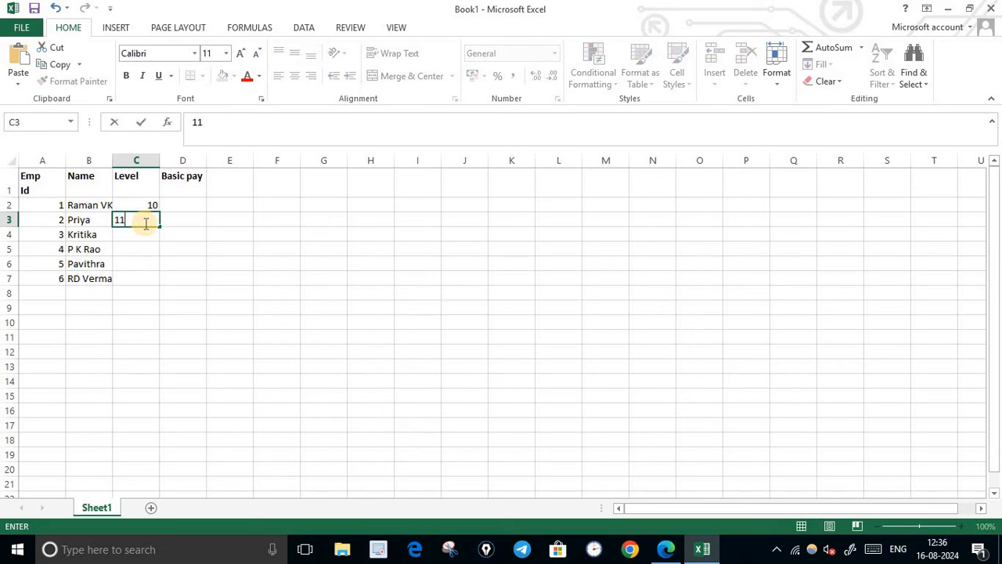
key(Return)
text(10)
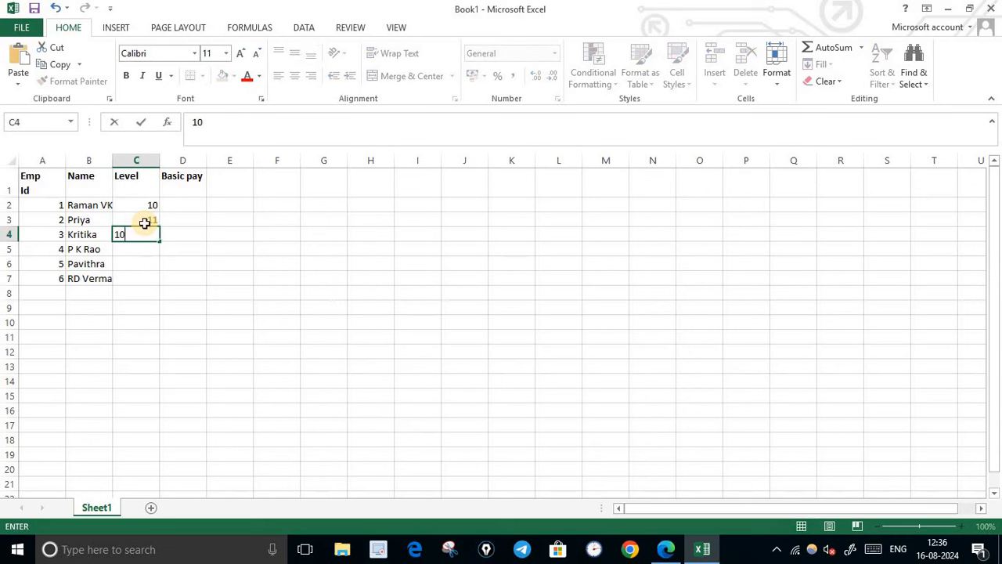
key(Return)
Step: Complete the Level column by entering 5, 9 and 8 in C5:C7
text(5)
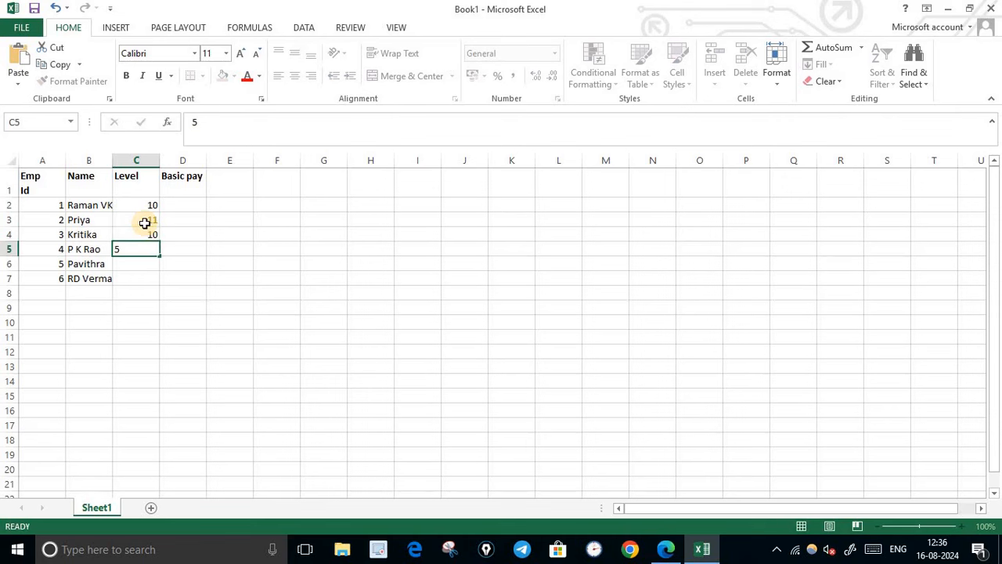
key(Return)
text(9)
key(Return)
text(8)
click(229, 322)
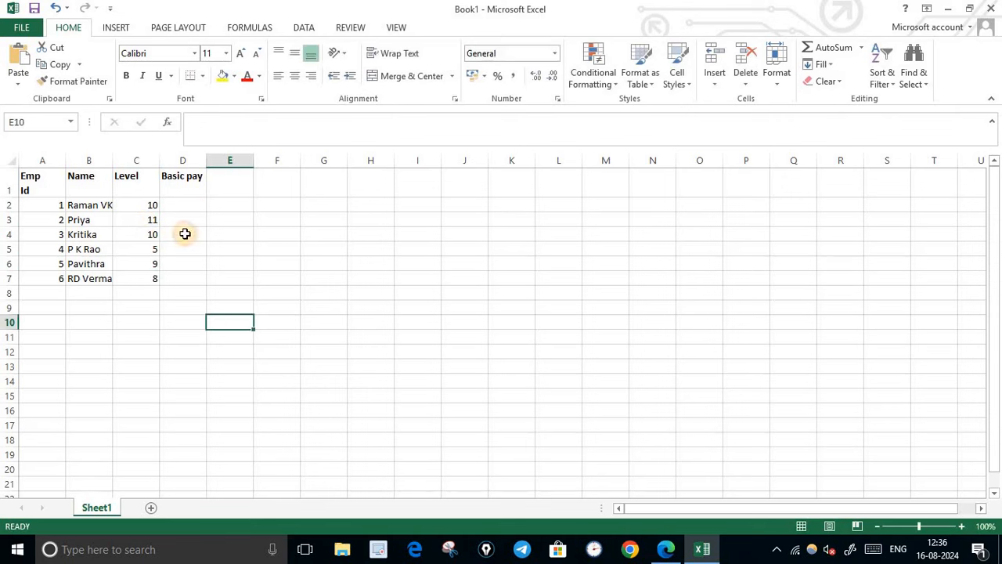
Step: Enter the basic pay amounts 95000, 101000 and 44000 in D2:D4 of the Basic pay column
click(191, 205)
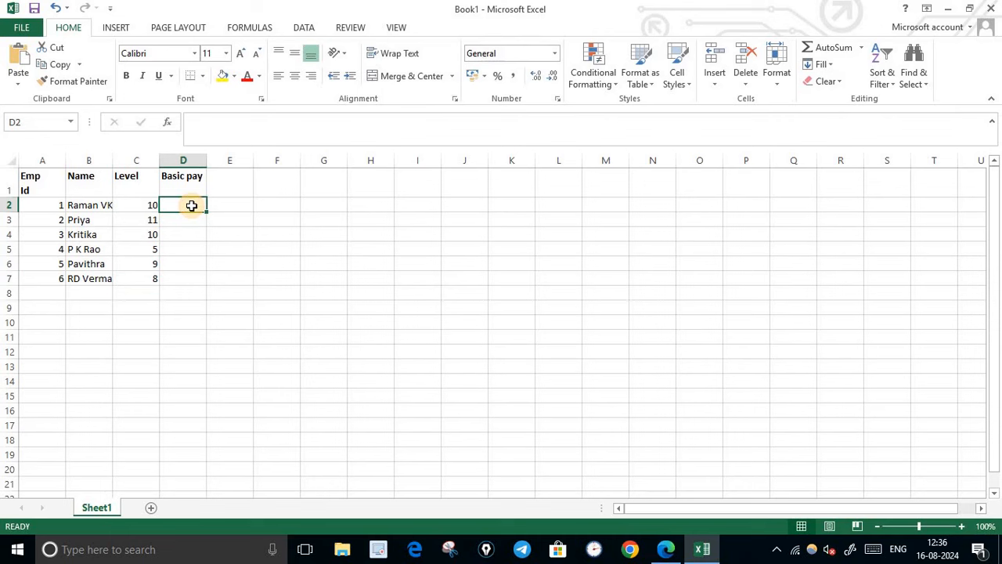
text(95000)
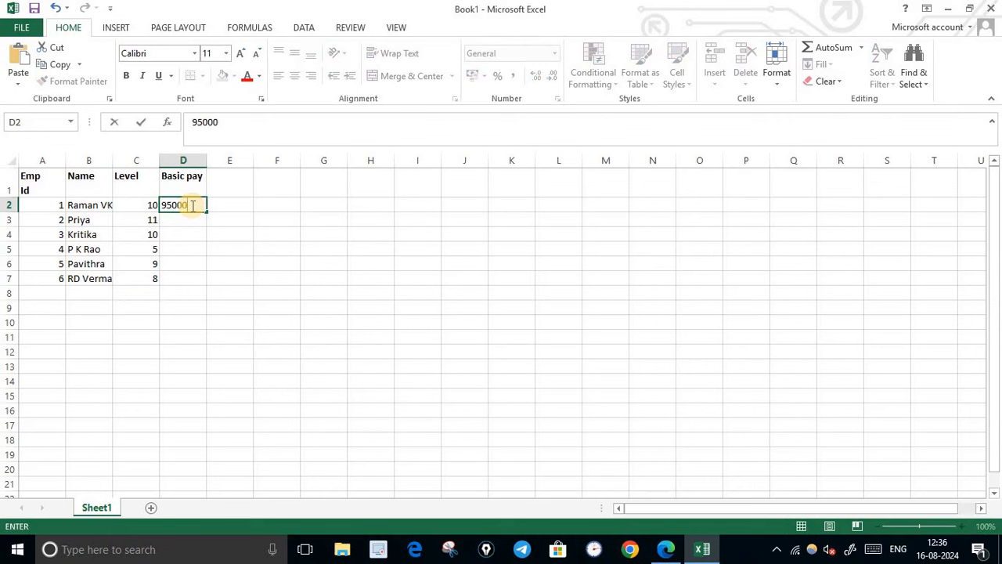
key(Return)
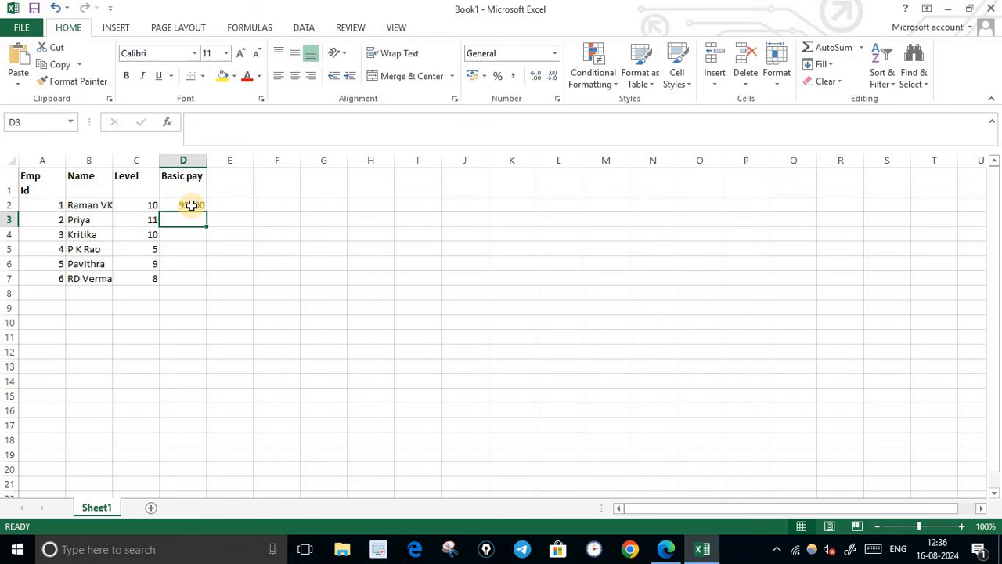
text(101000)
key(Return)
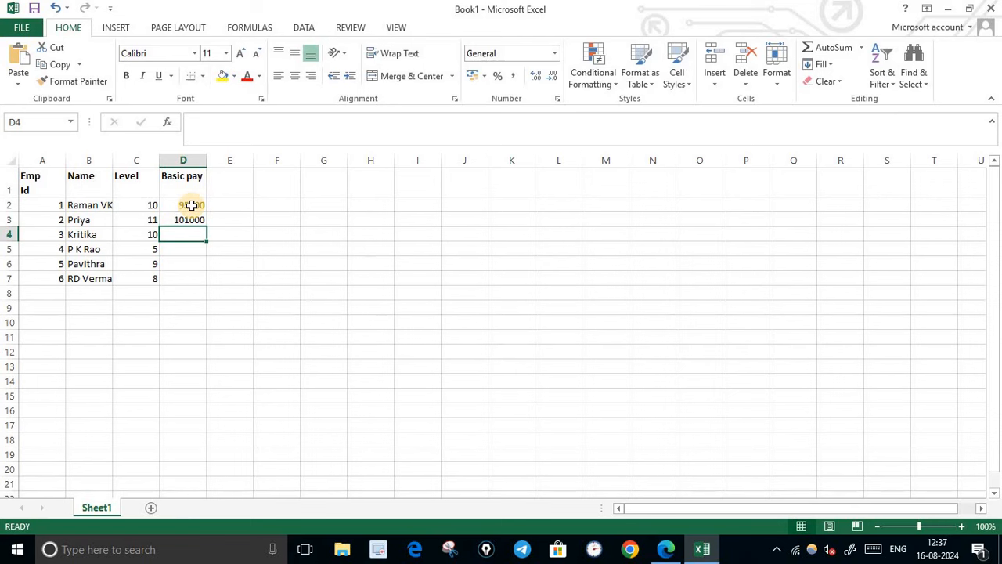
text(445)
key(BackSpace)
text(000)
key(Return)
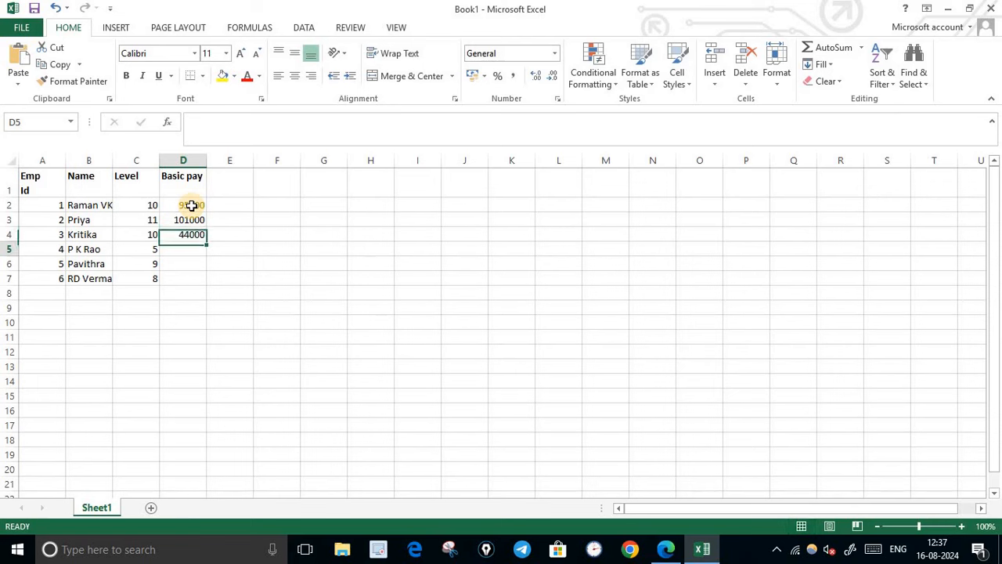
Step: Complete the Basic pay column by entering 55000, 62000 and 77500 in D5:D7
text(550)
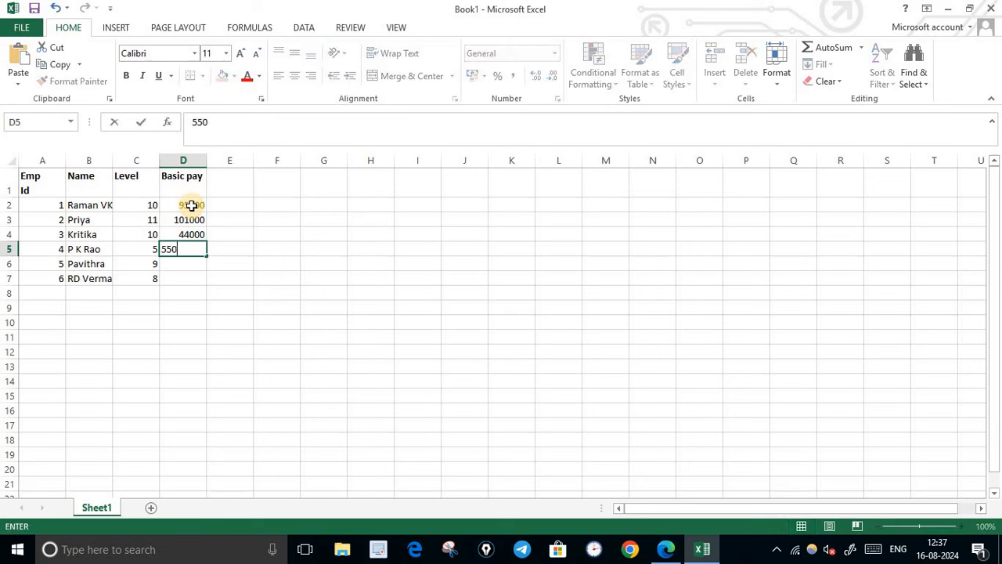
text(00)
key(Return)
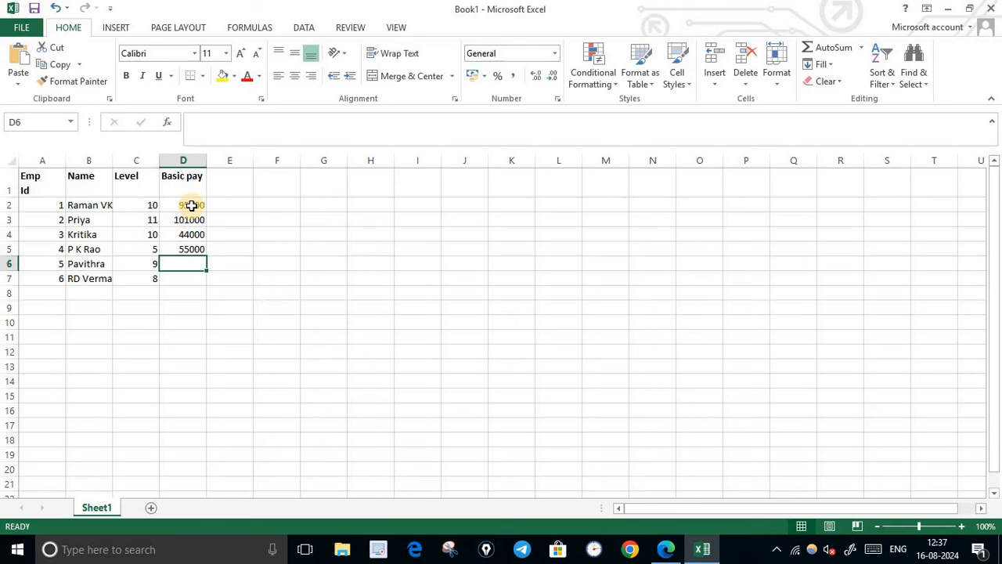
text(62000)
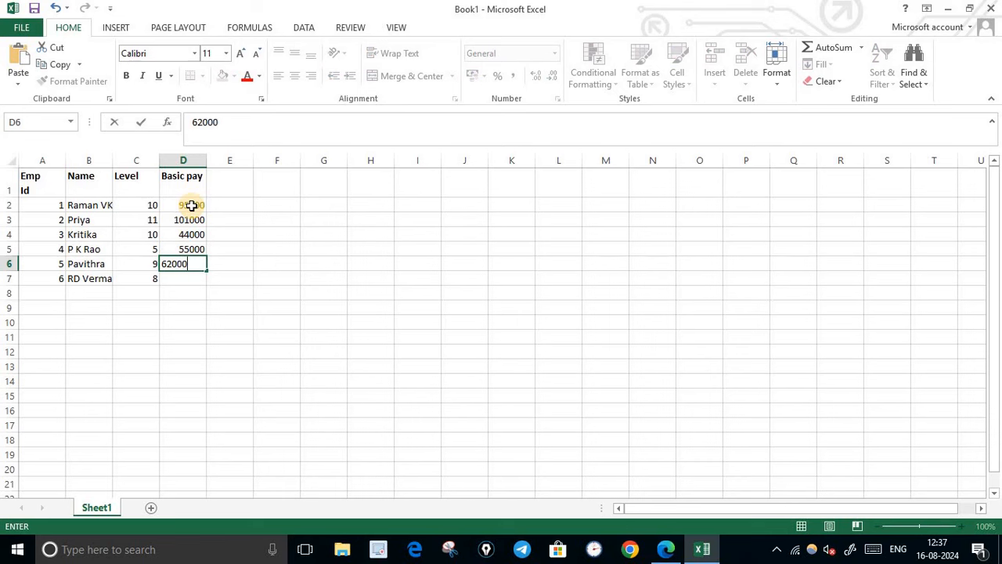
key(Return)
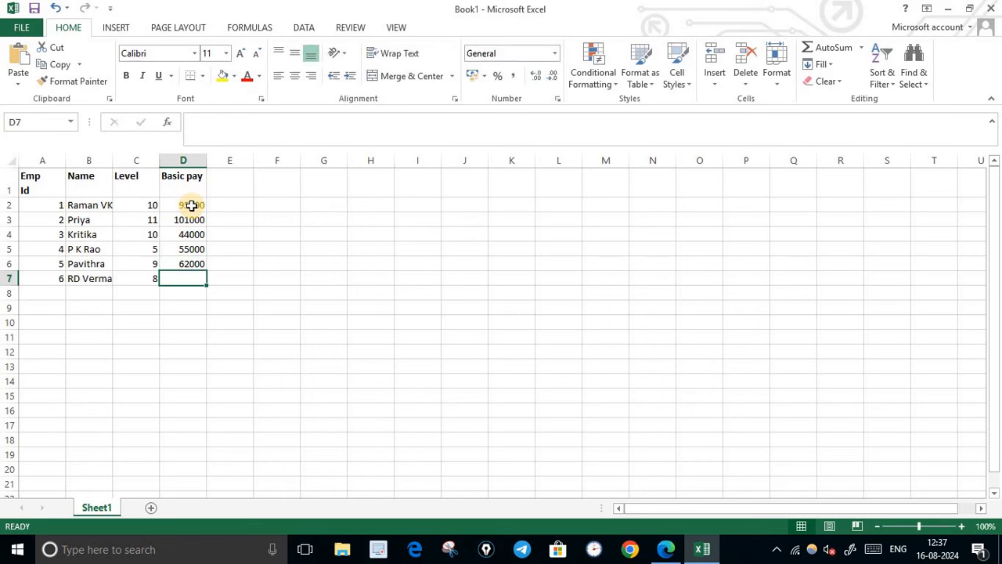
text(77500)
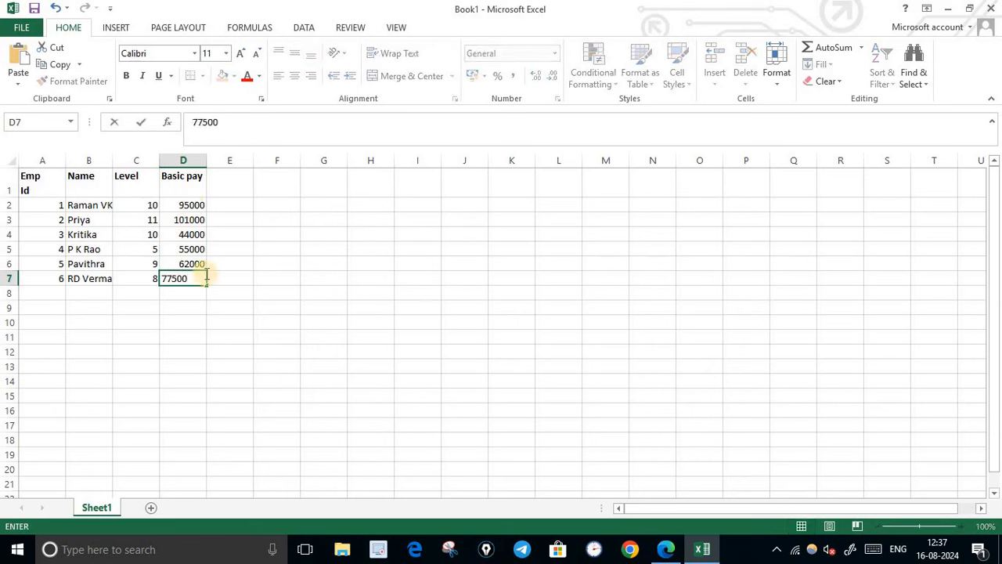
click(229, 381)
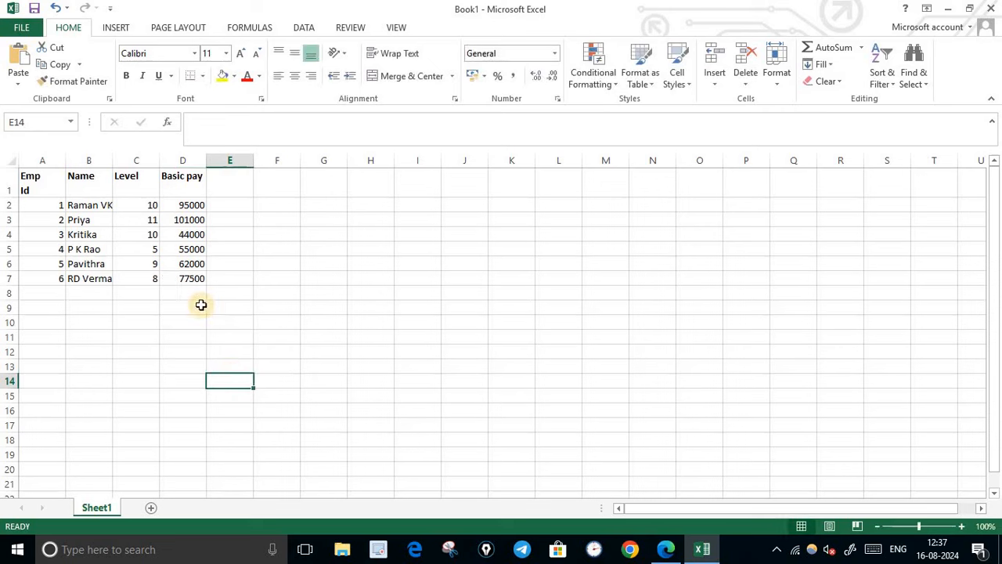
Step: Left-align the cells A2:I7 and compare the data with the table in the LECTURE 10 PDF
drag(49, 206, 409, 275)
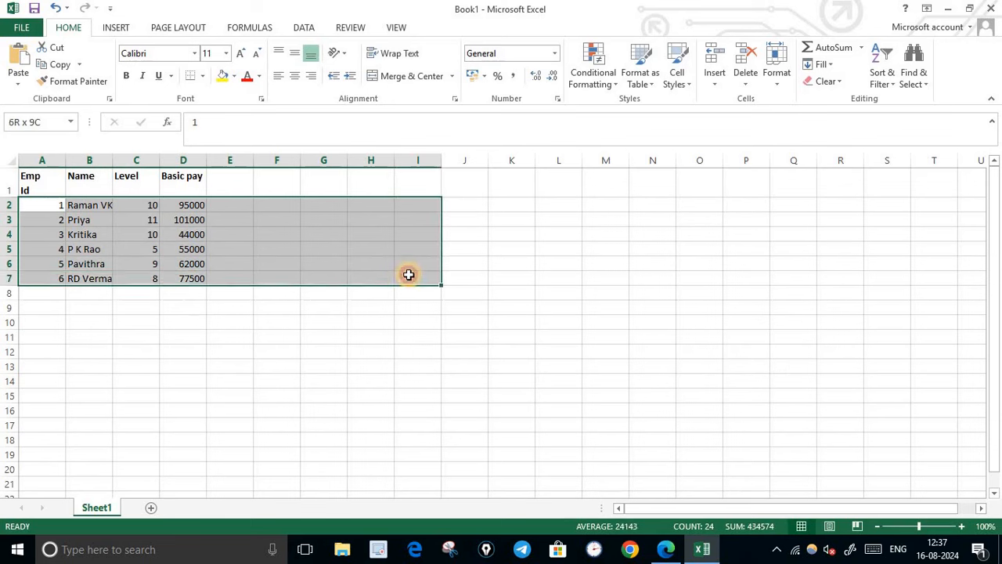
click(279, 76)
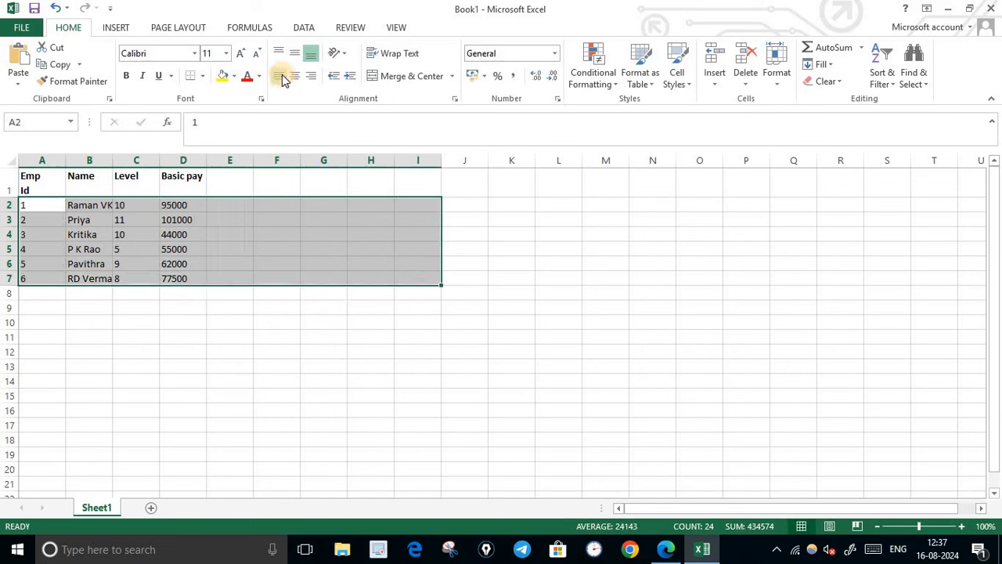
click(666, 549)
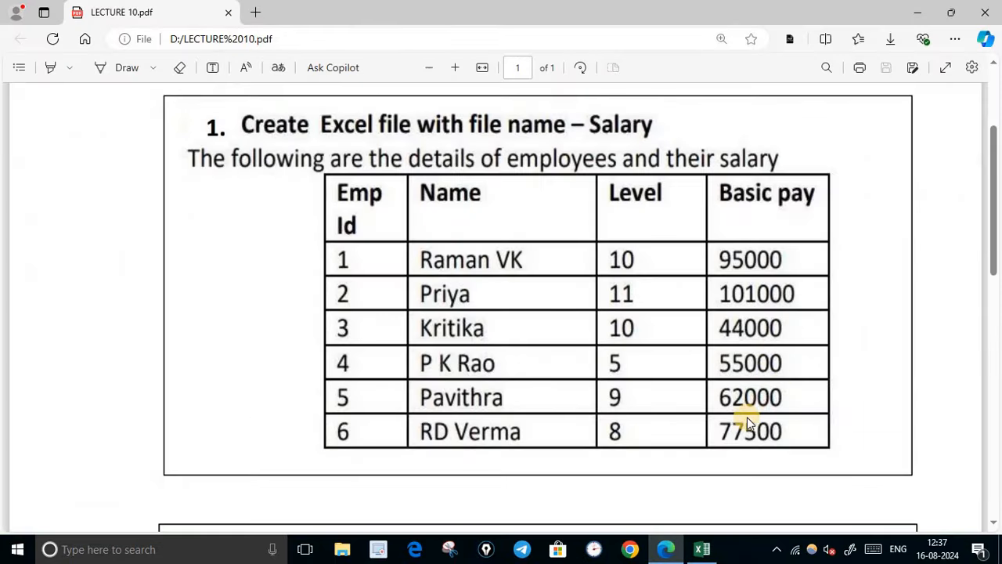
Step: Read the salary calculation rules in the PDF and add an HRA header in E1 of the Excel sheet
scroll(747, 419, down, 3)
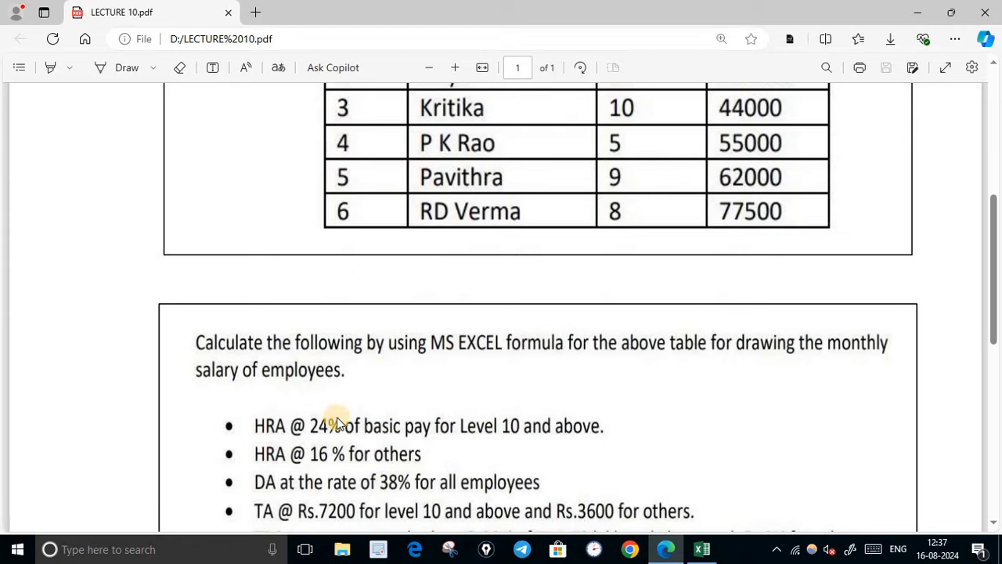
scroll(337, 418, down, 1)
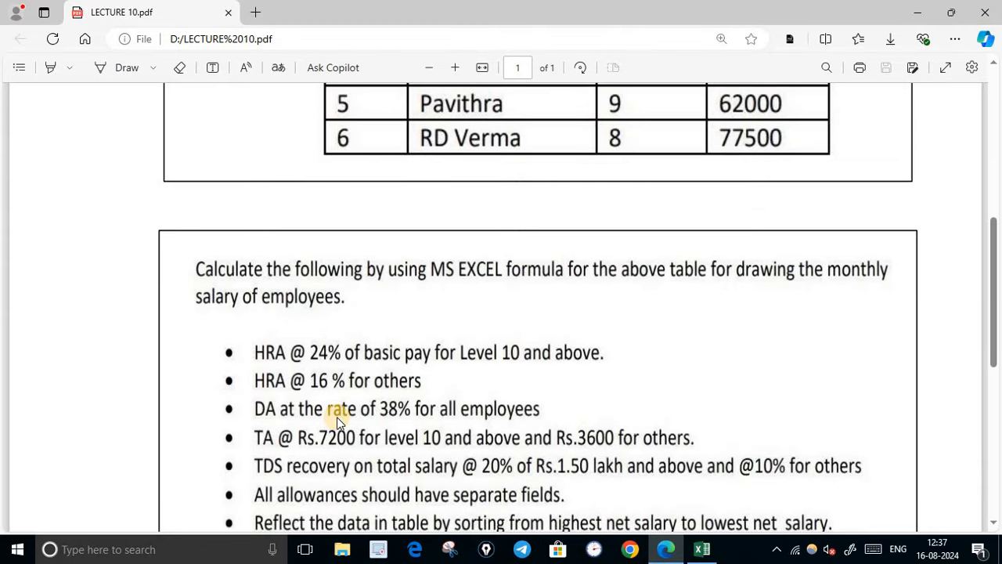
click(701, 549)
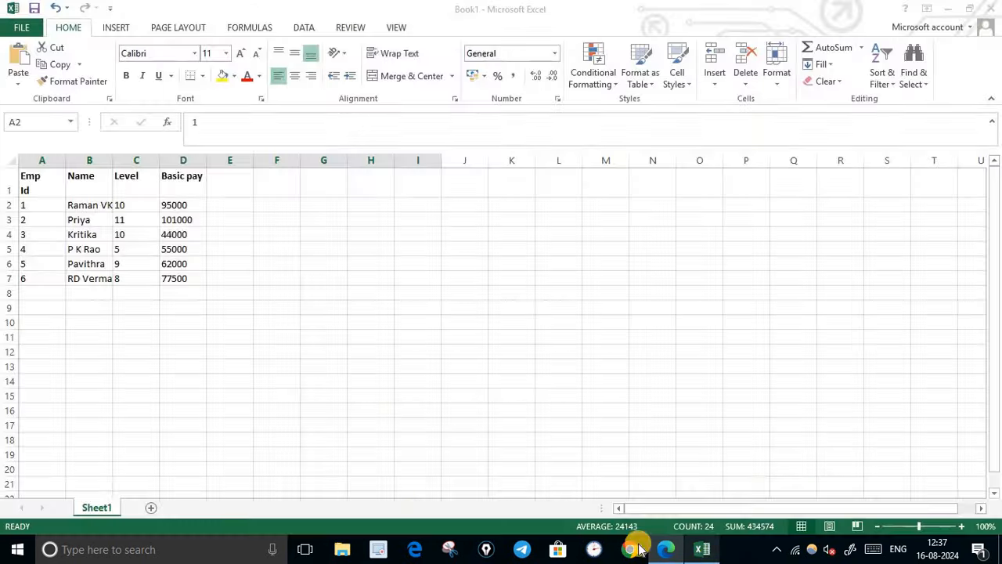
click(231, 186)
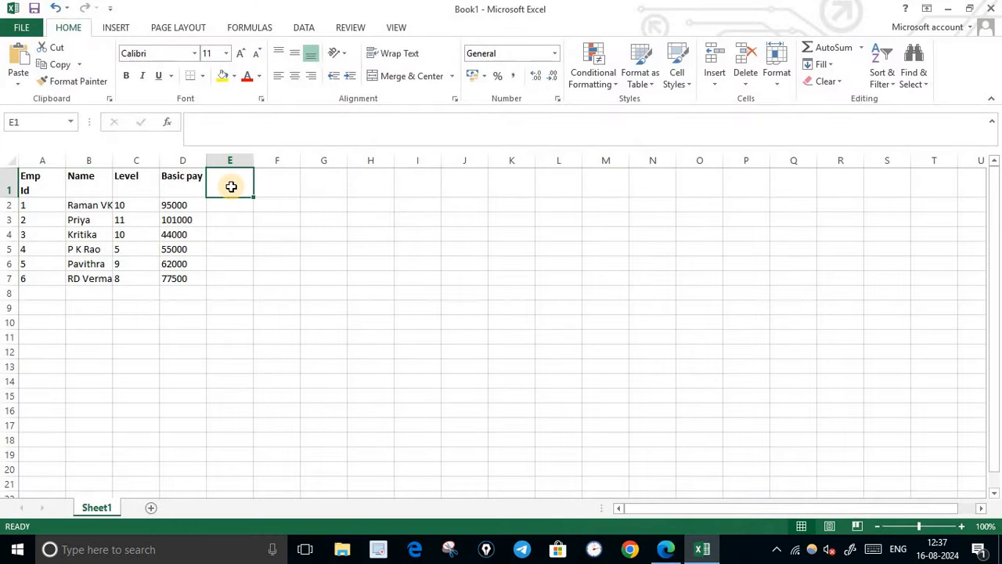
text(HRA)
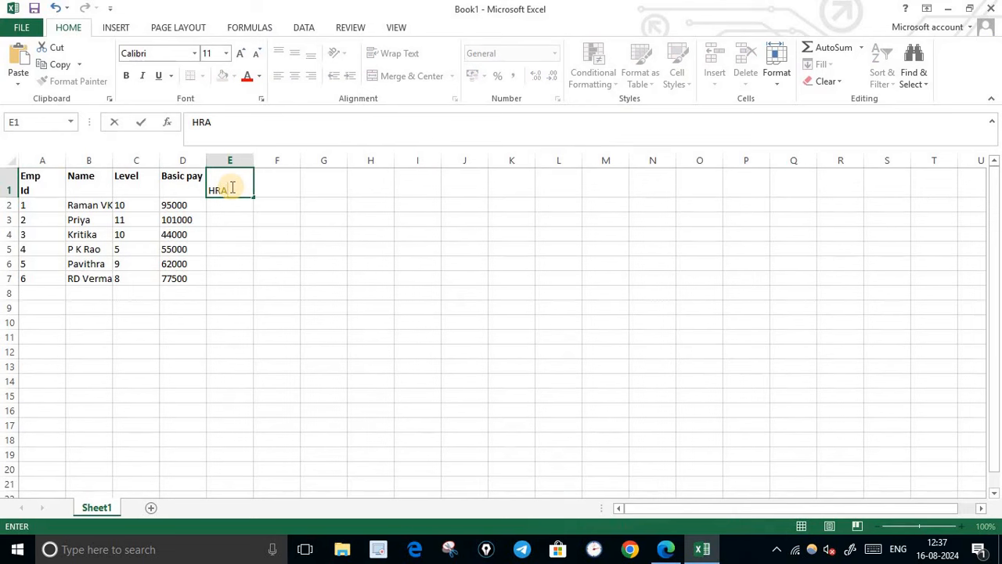
click(230, 220)
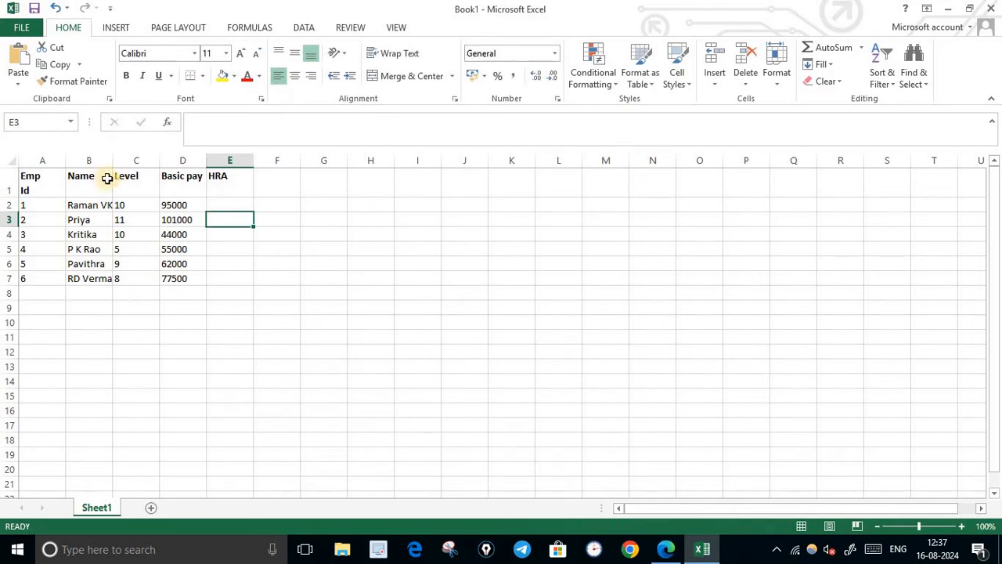
Step: Check the HRA rules in the LECTURE 10 PDF, then return to cell E2 in the Excel sheet
click(227, 206)
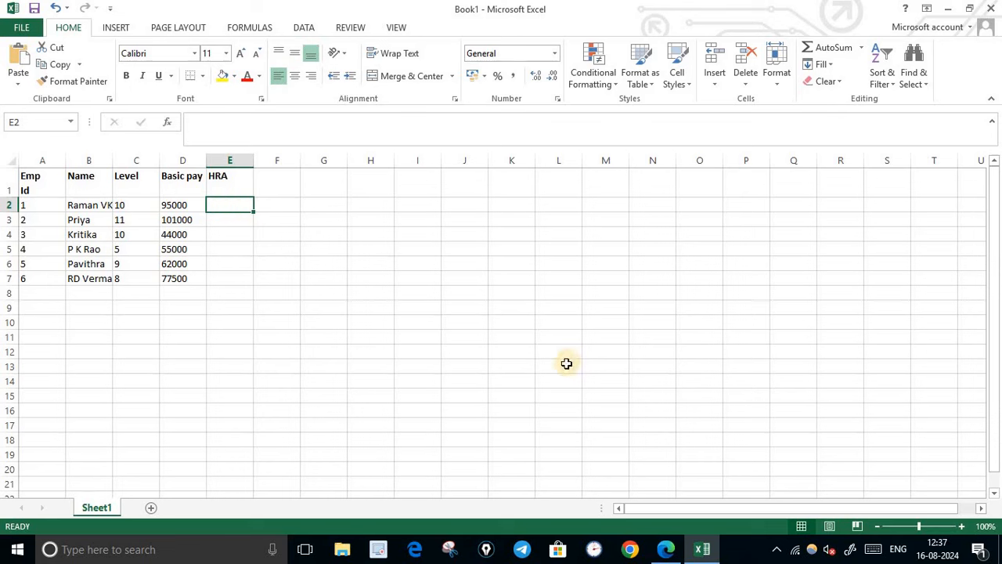
click(665, 548)
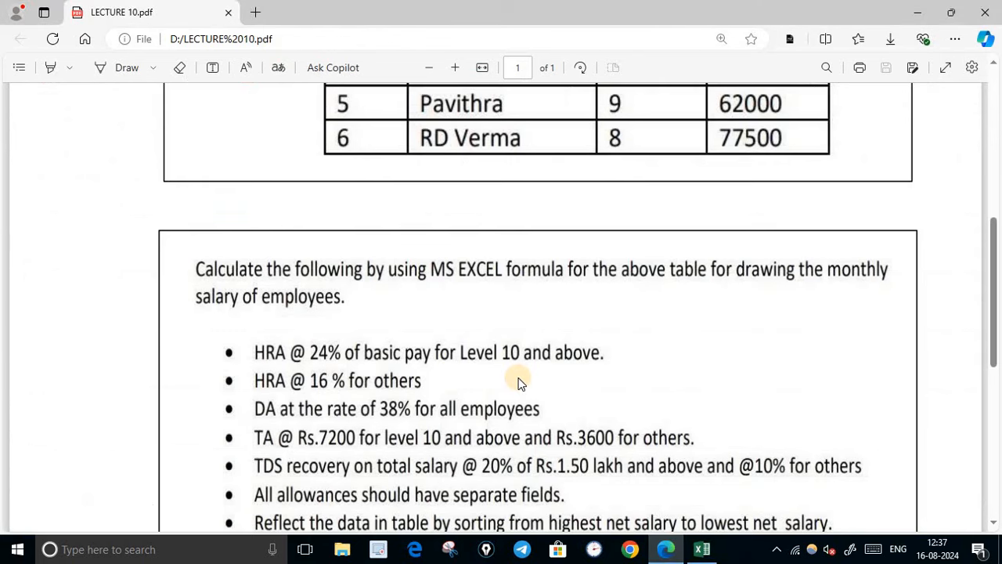
scroll(518, 380, down, 1)
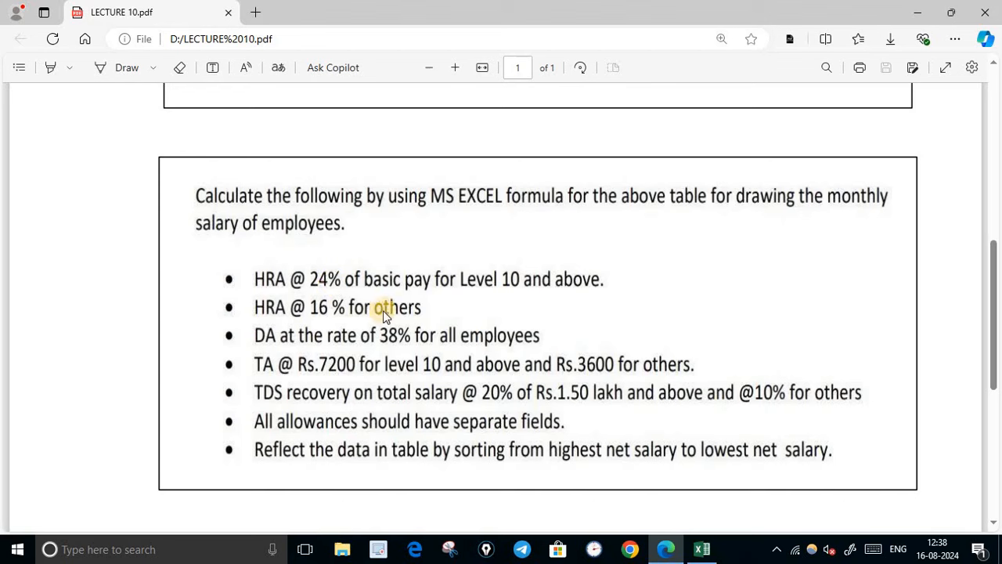
click(667, 550)
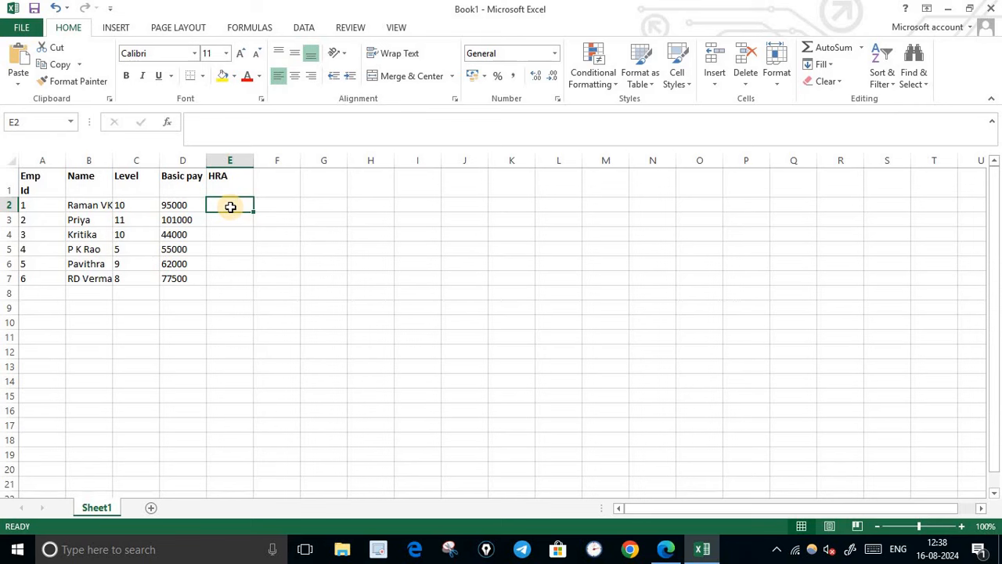
text(=)
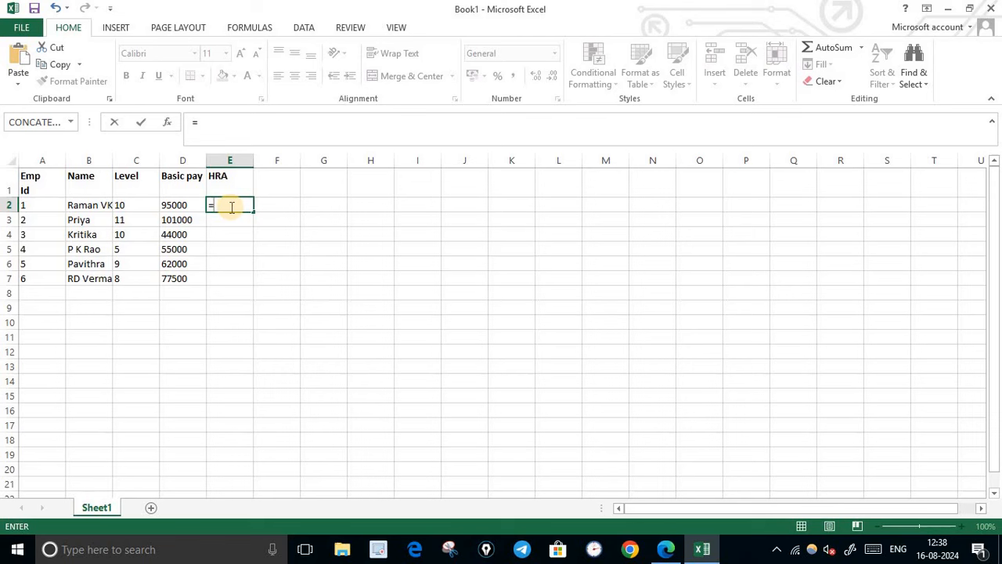
text(if)
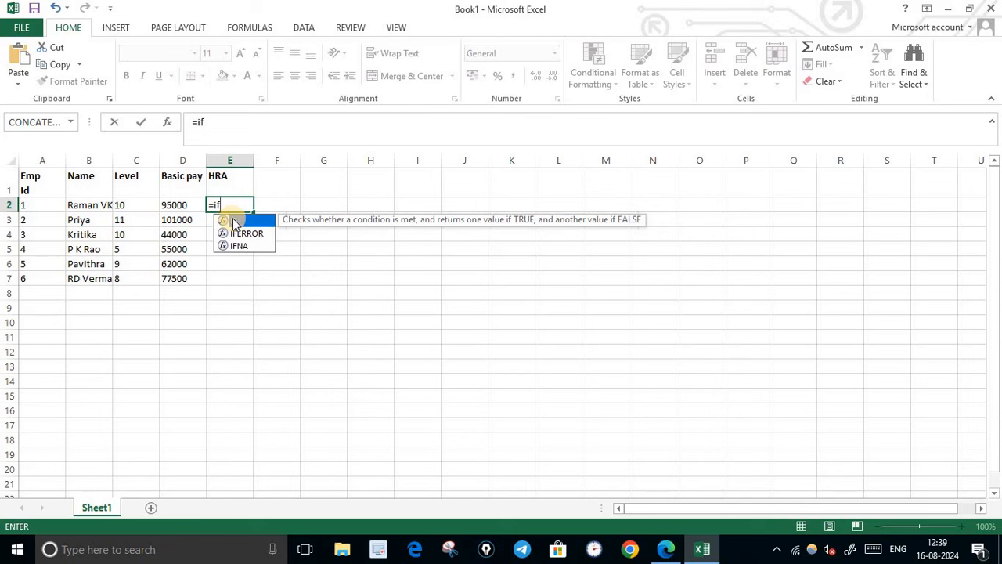
double_click(235, 222)
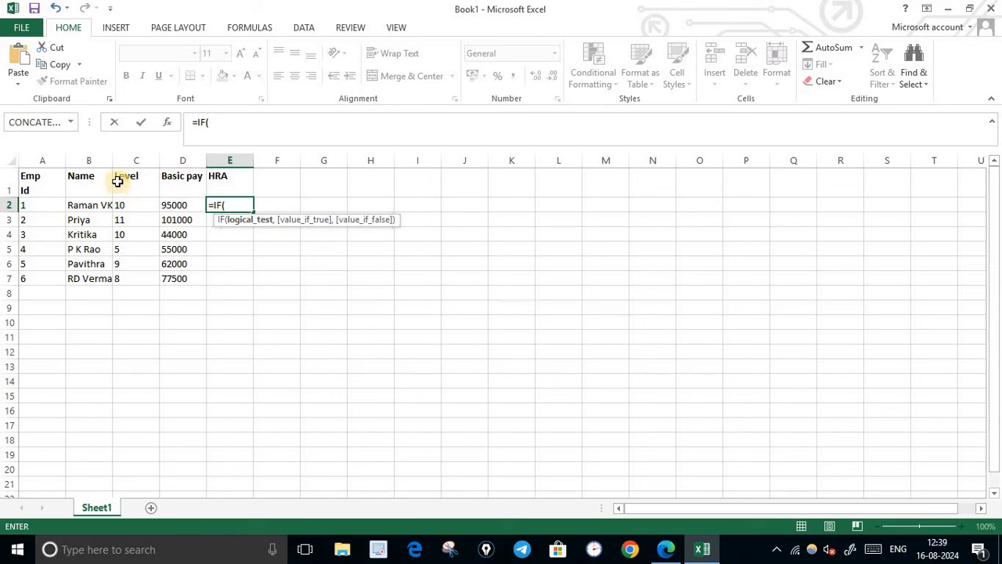
click(667, 548)
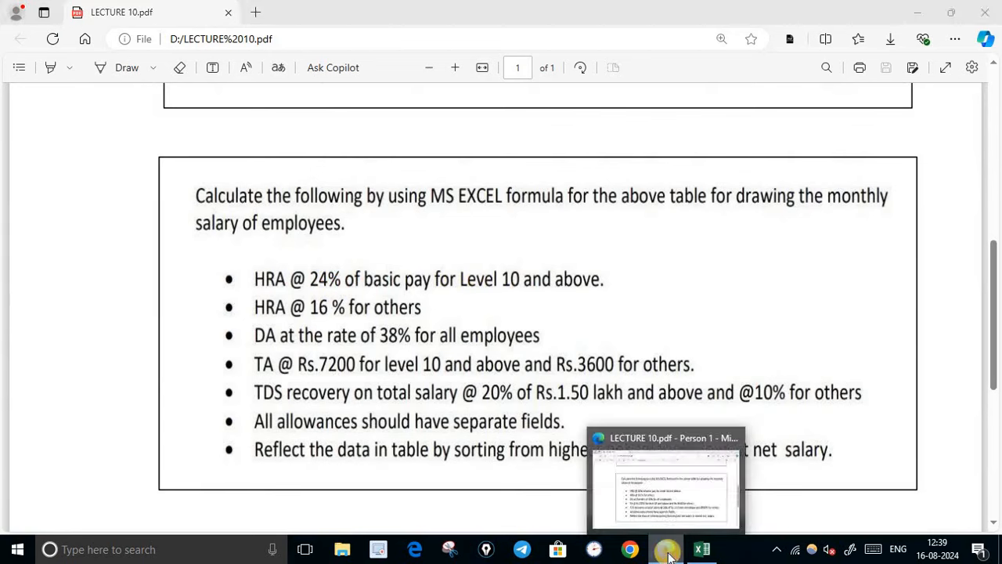
click(702, 549)
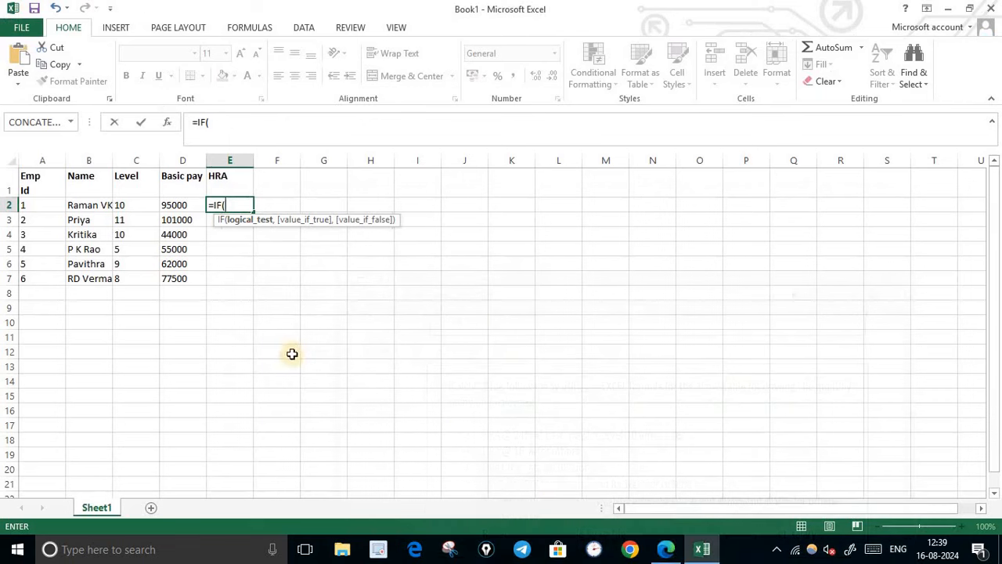
click(139, 206)
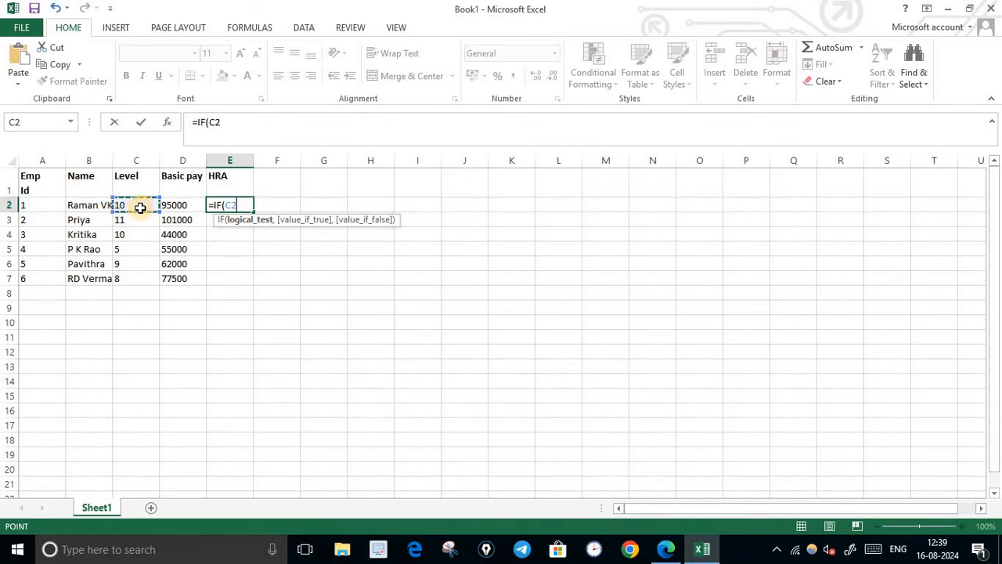
key(F8)
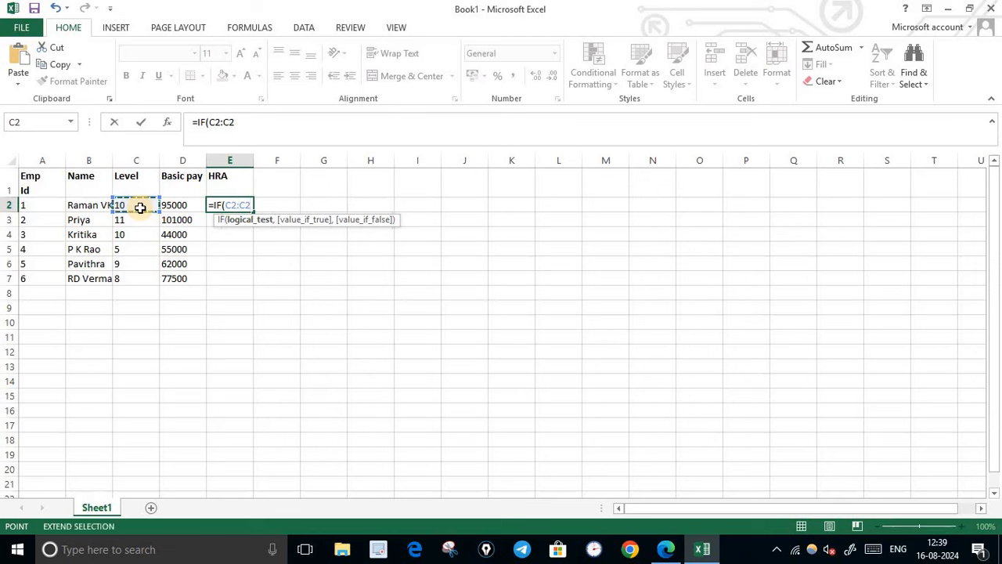
key(BackSpace)
key(BackSpace)
key(BackSpace)
key(BackSpace)
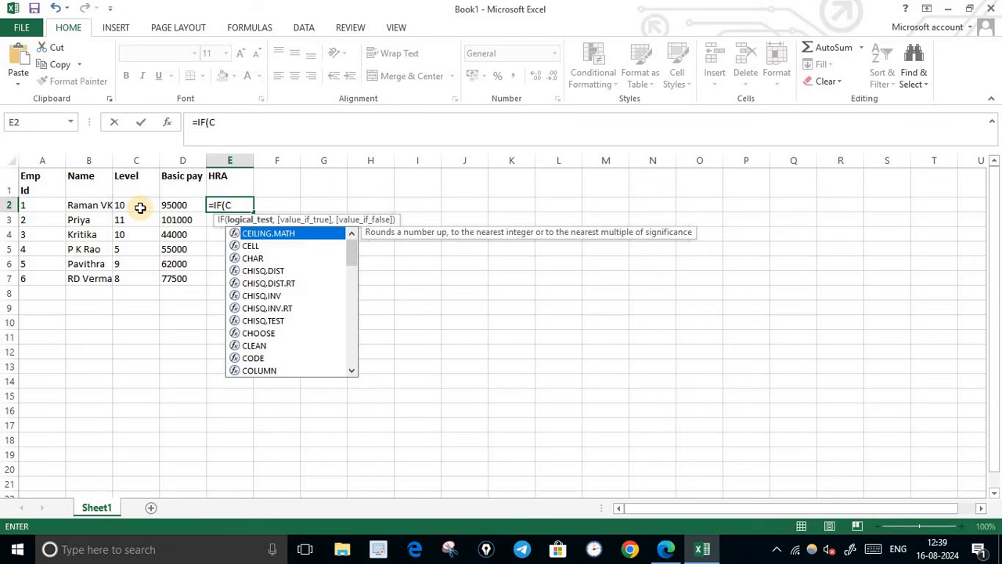
key(BackSpace)
key(BackSpace)
key(BackSpace)
key(BackSpace)
key(BackSpace)
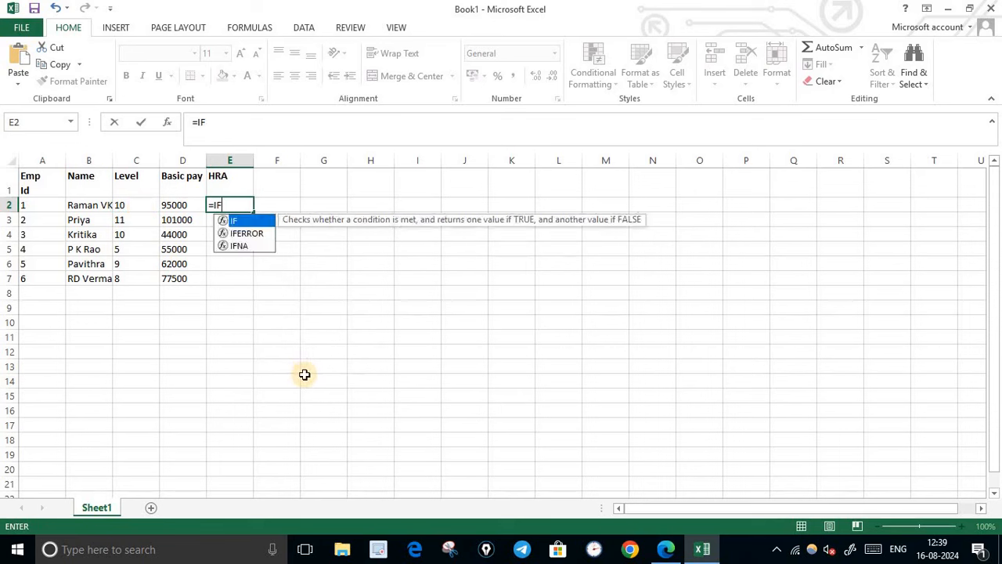
click(307, 380)
click(233, 204)
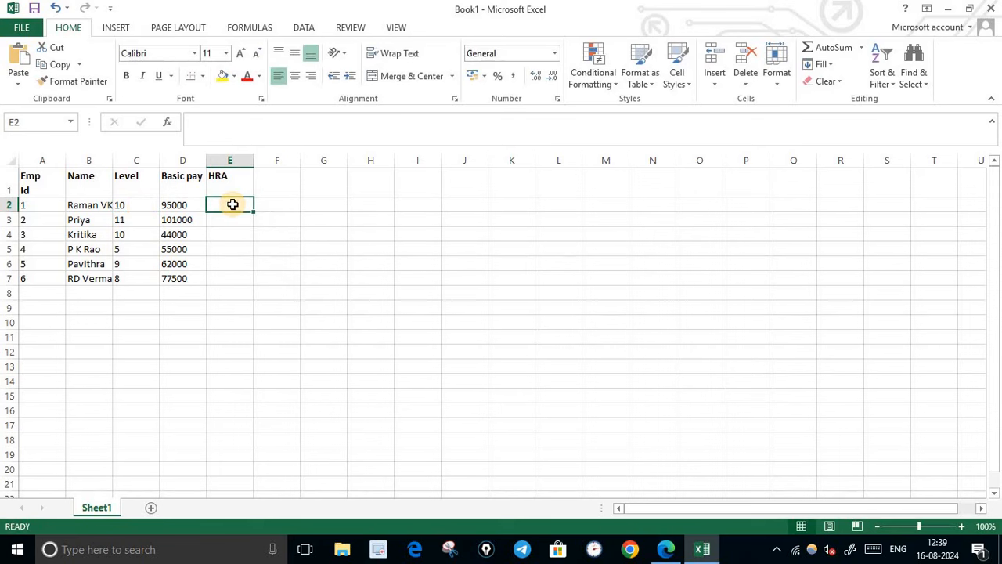
Step: Begin an IF formula in E2 with the condition C2>=10, checking the level threshold against the PDF
text(=)
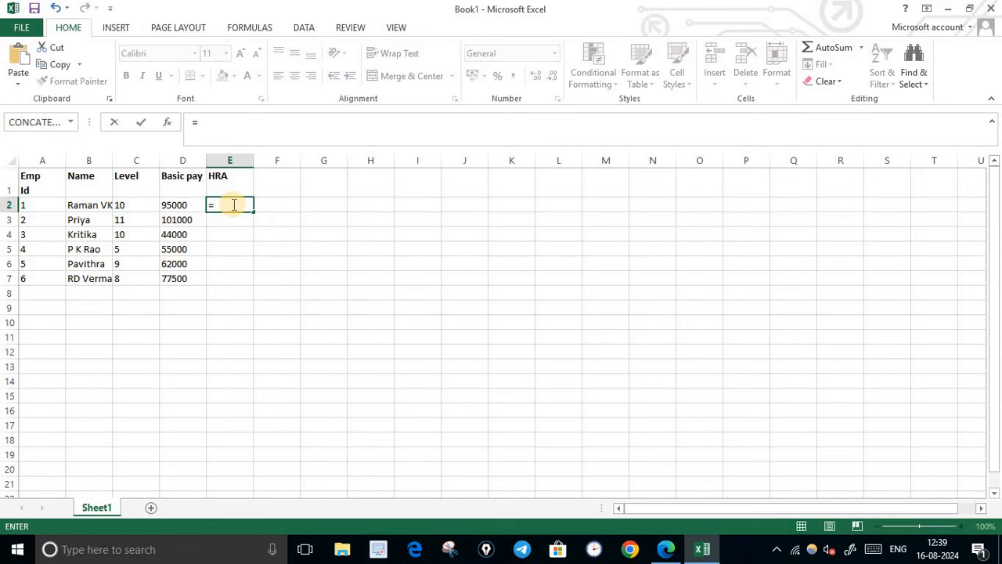
text(if)
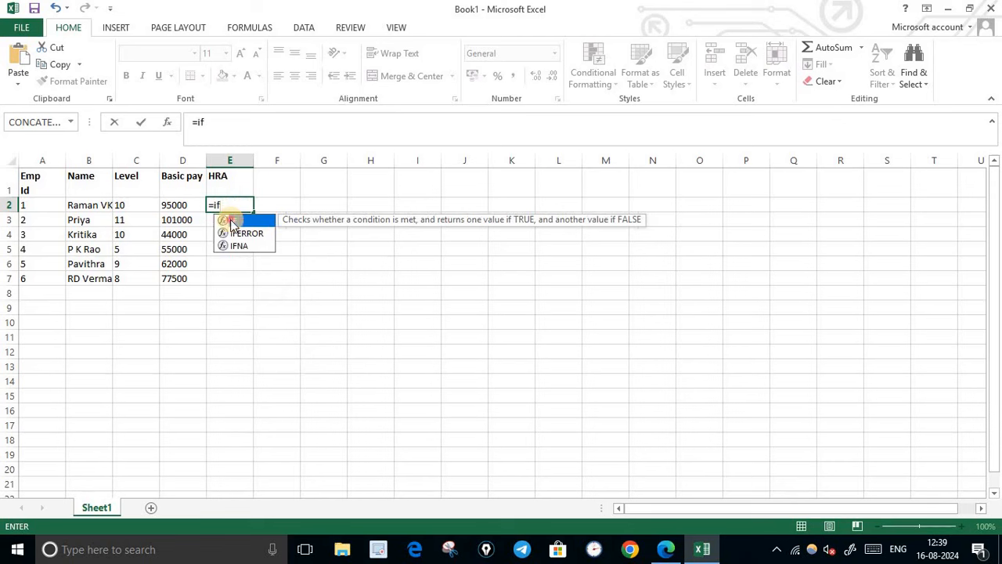
double_click(231, 220)
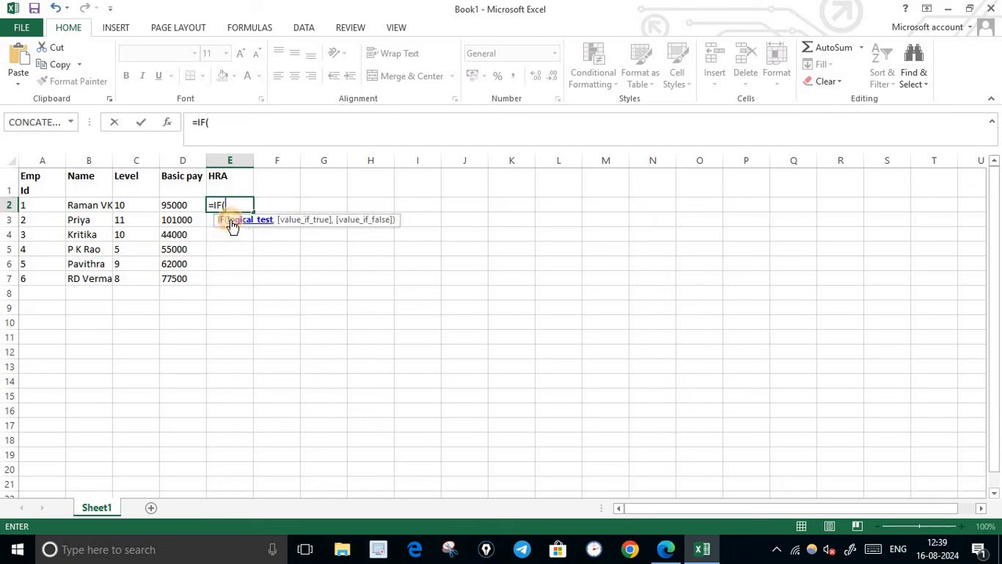
click(135, 204)
text(>)
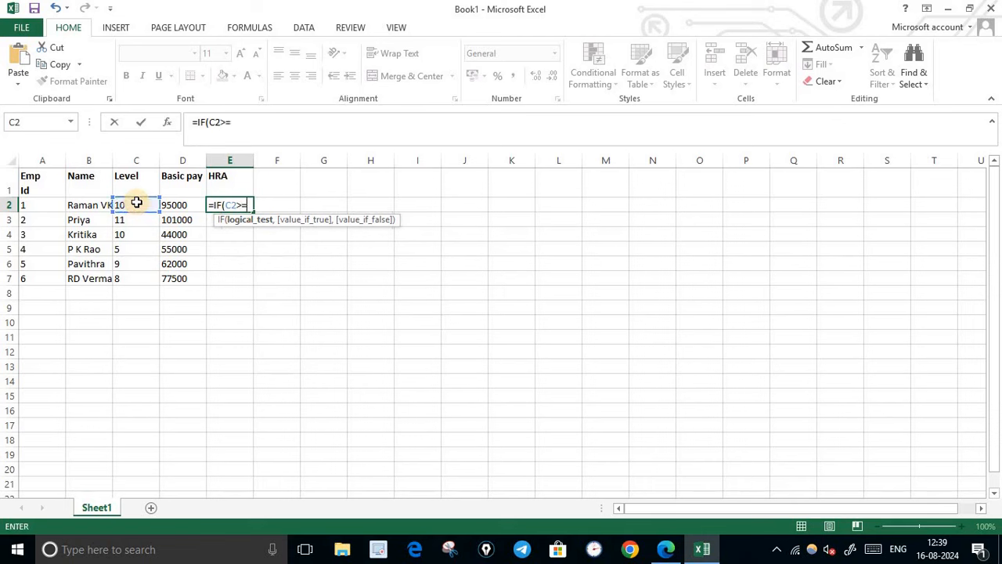
text(=)
click(666, 549)
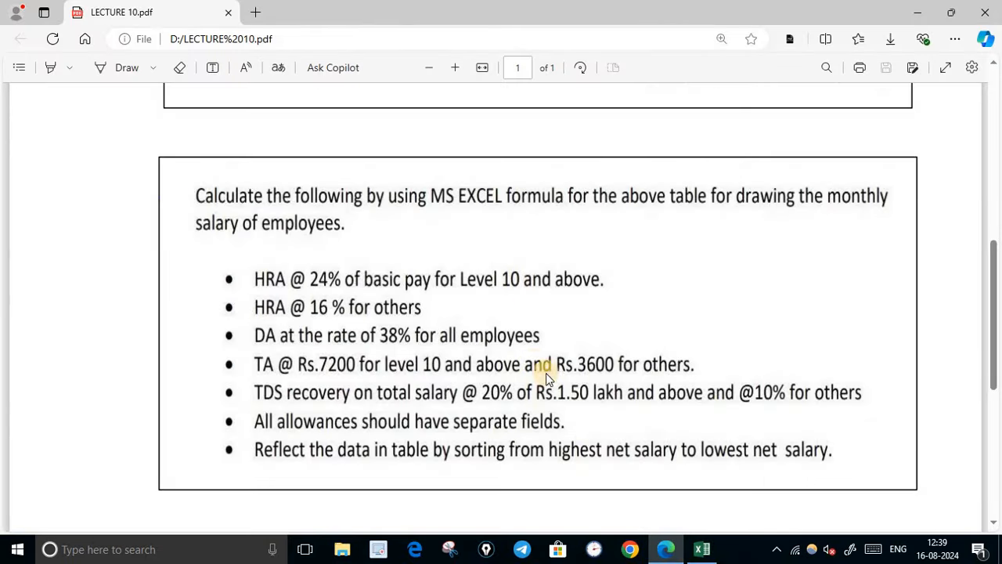
click(665, 550)
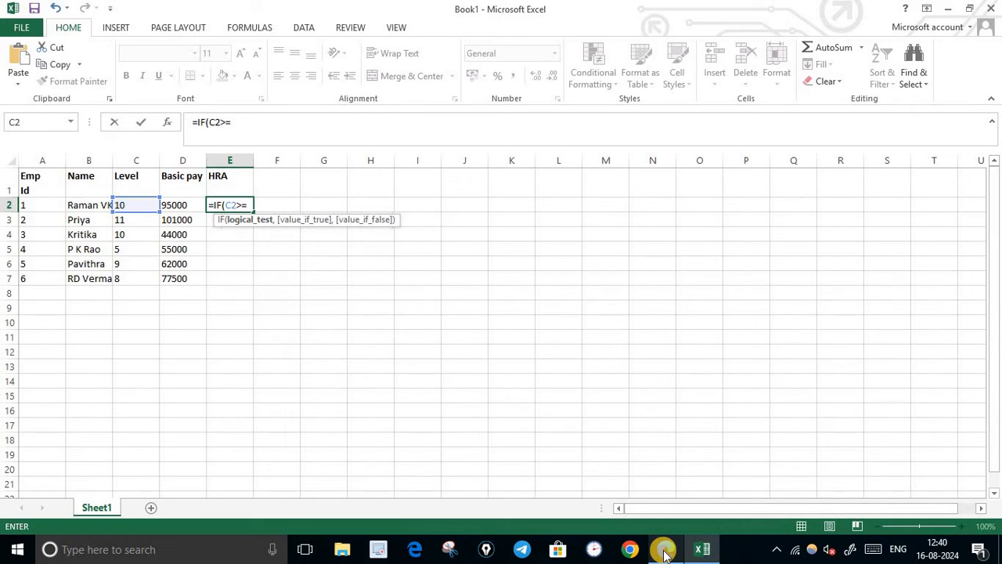
text(10,)
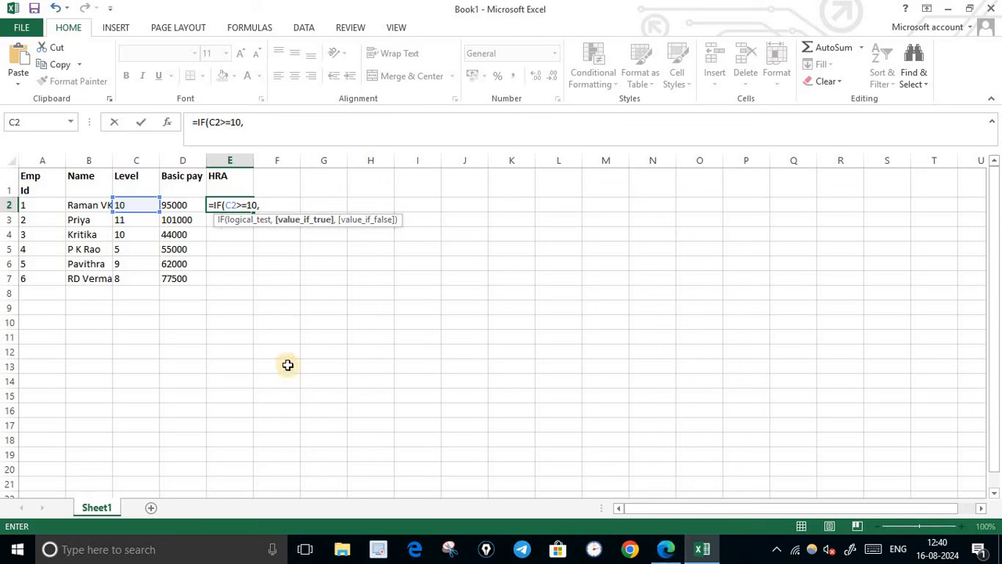
Step: Complete the E2 formula with D2*24% as the true value and D2*16% as the false value
click(186, 207)
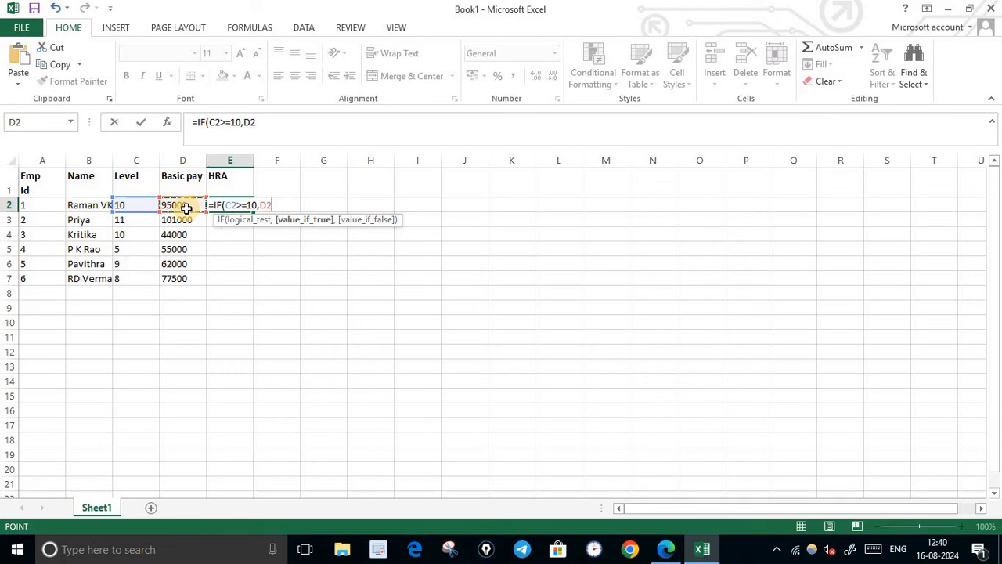
text(*24)
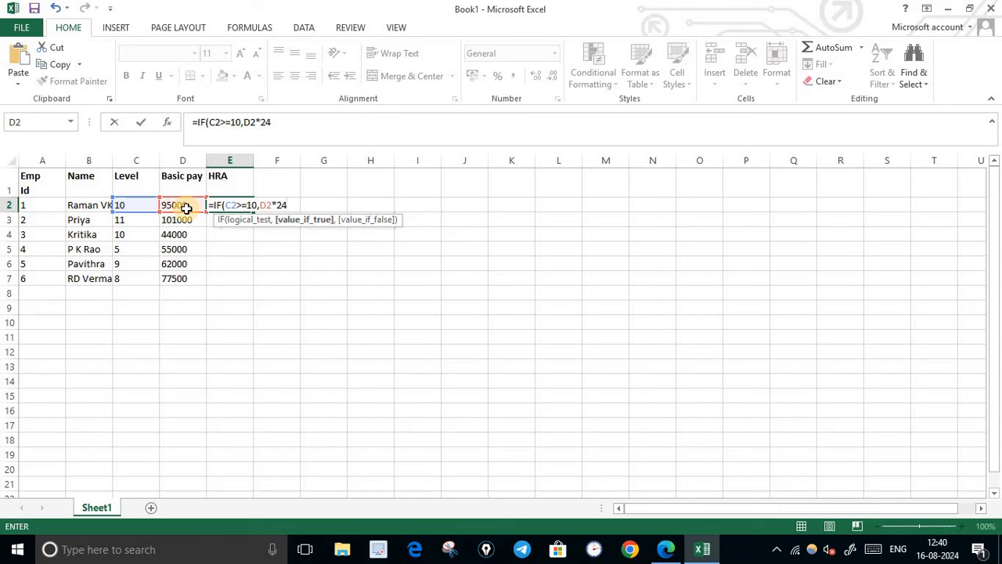
text(%)
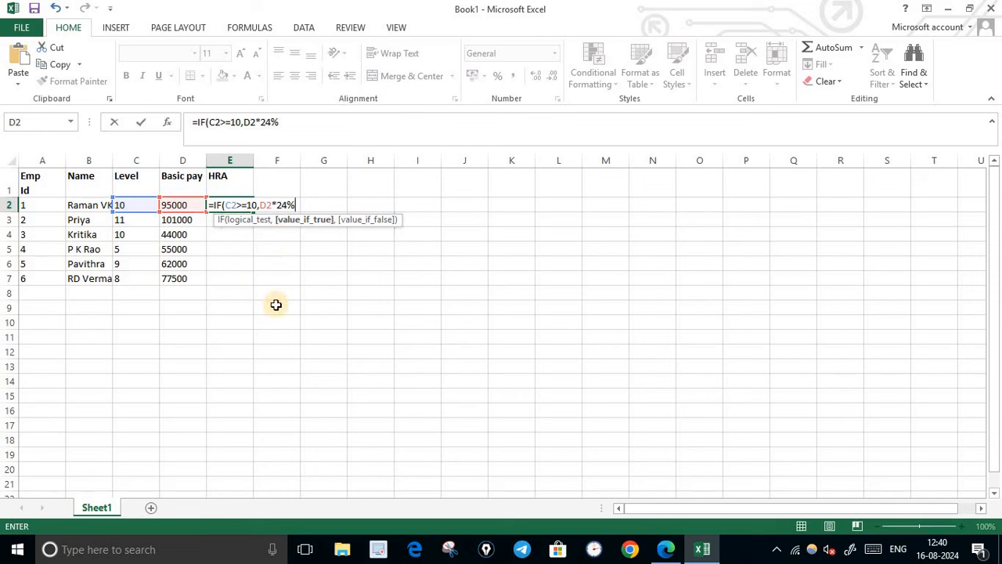
text(,)
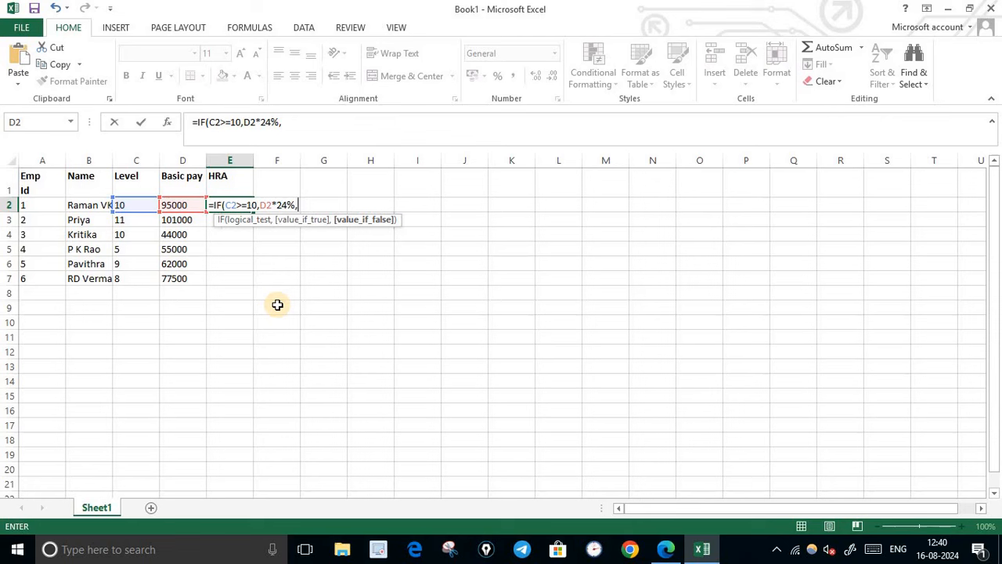
click(181, 204)
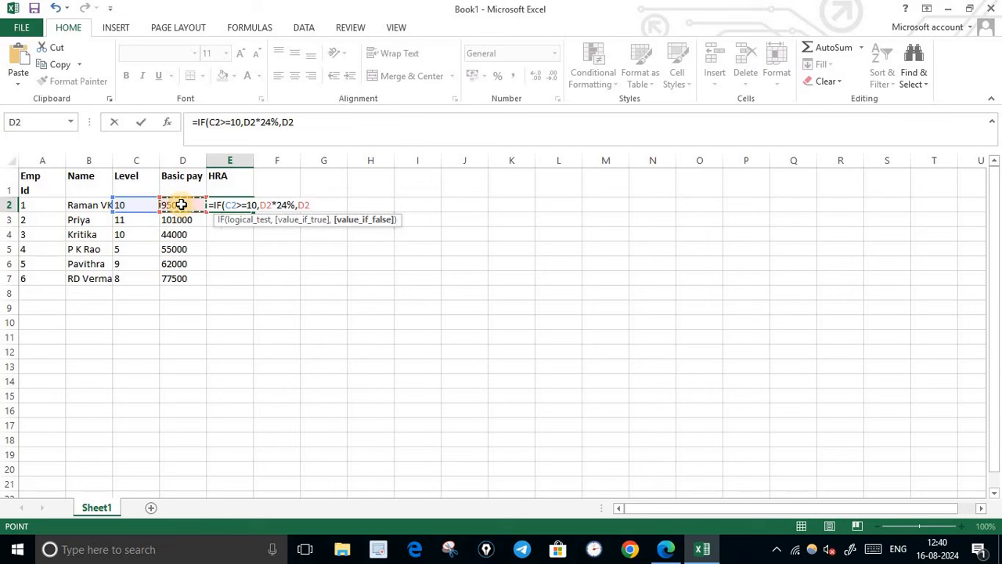
text(*16)
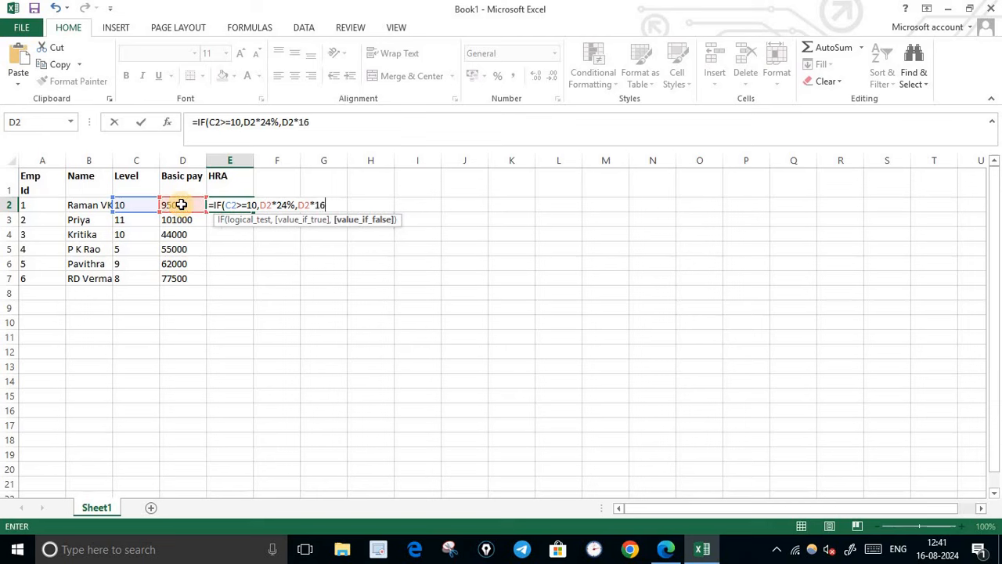
text(%)
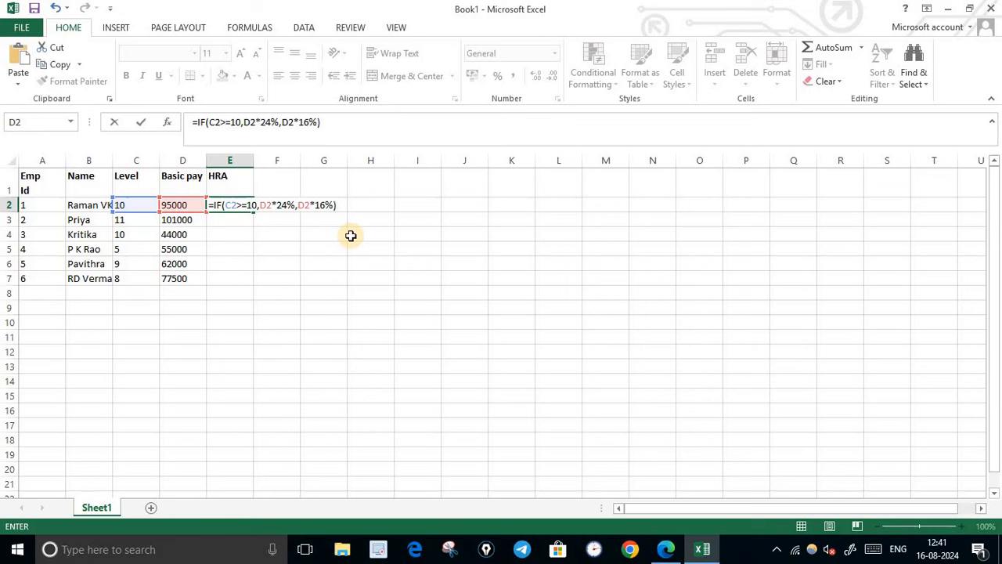
key(Return)
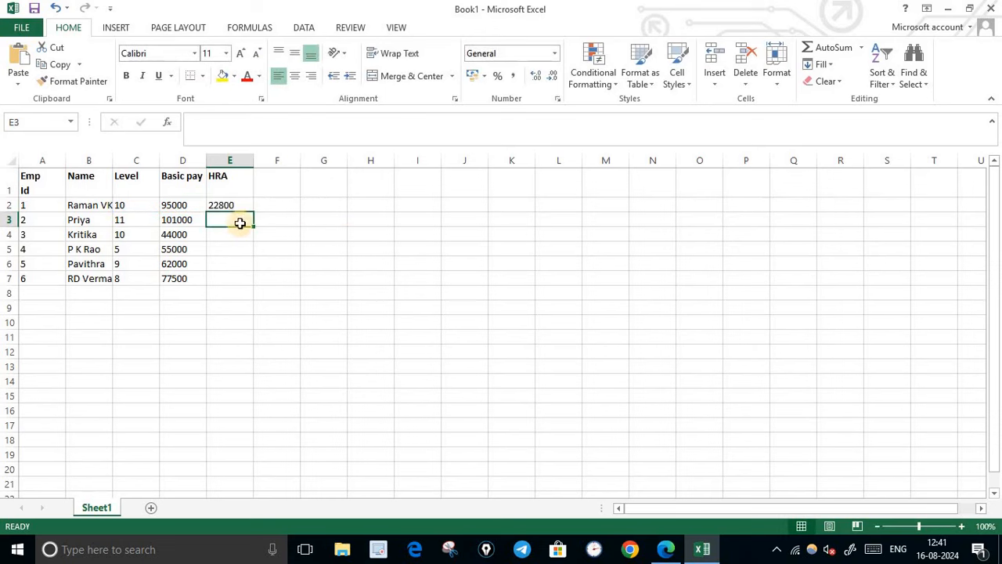
Step: Fill the HRA formula from E2 down to E7 for all employees
click(232, 207)
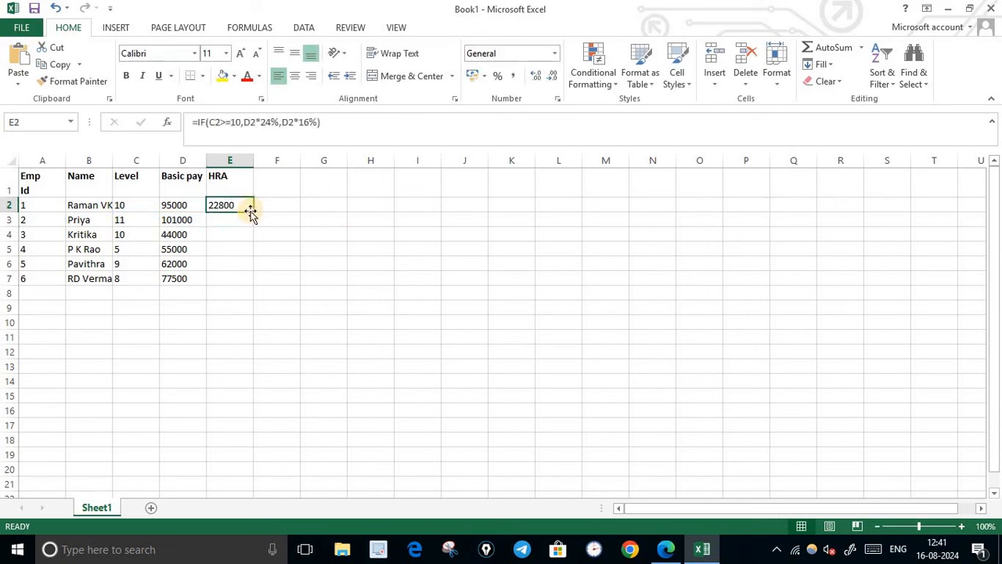
drag(253, 212, 250, 289)
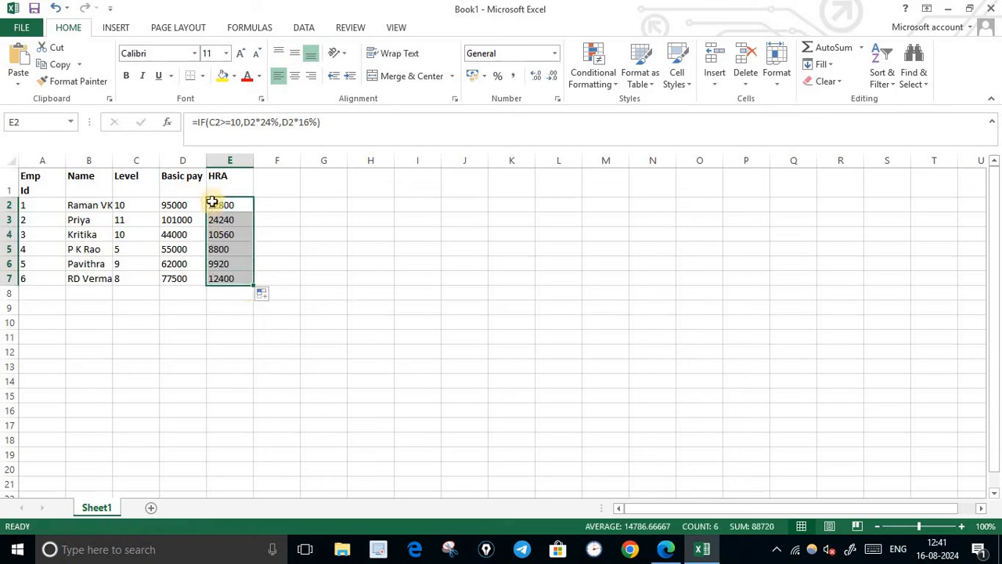
click(232, 339)
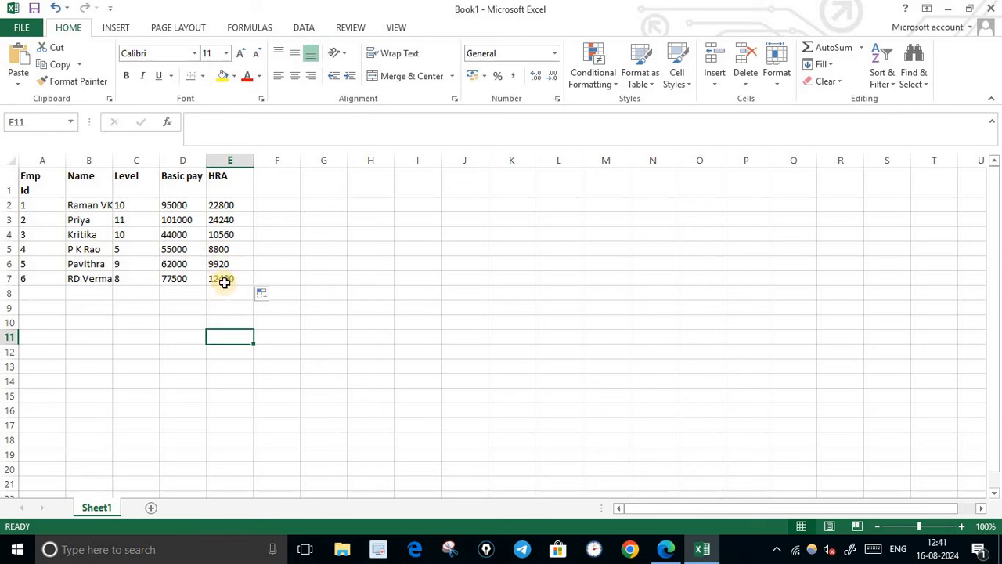
click(309, 376)
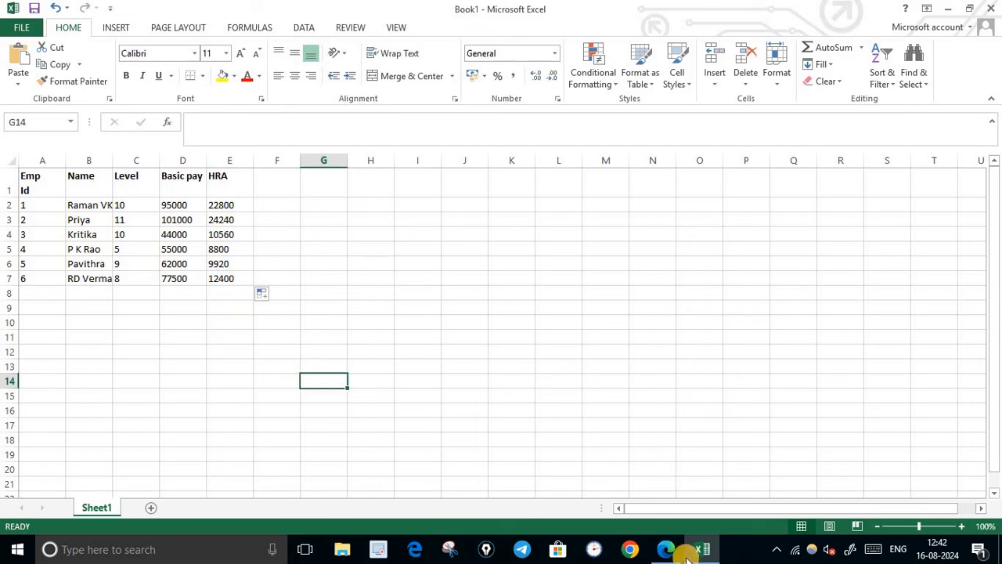
Step: Switch to the LECTURE 10 PDF in Edge and highlight the HRA @ 24% and HRA @ 16% rules in yellow
click(663, 552)
scroll(239, 217, down, 2)
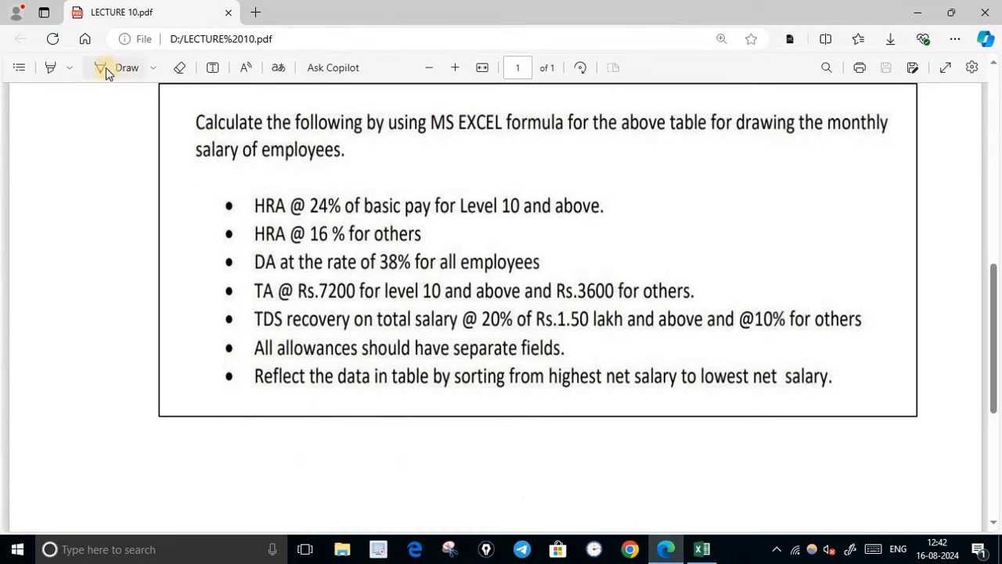
click(52, 68)
drag(227, 205, 342, 206)
drag(232, 229, 420, 232)
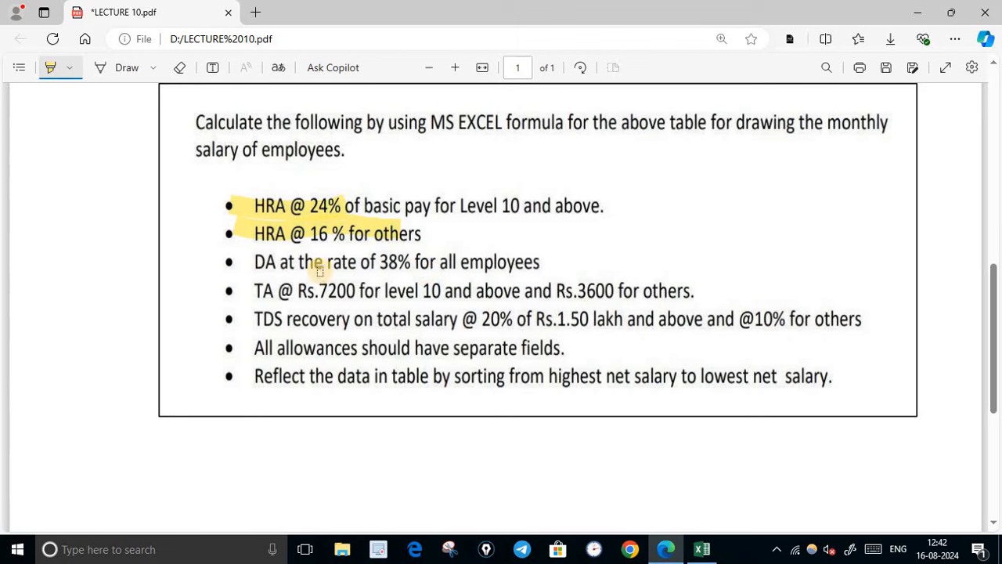
Step: Switch back to Excel, add the header DA in F1 and enter the formula =D2*38% in F2
click(665, 549)
click(272, 190)
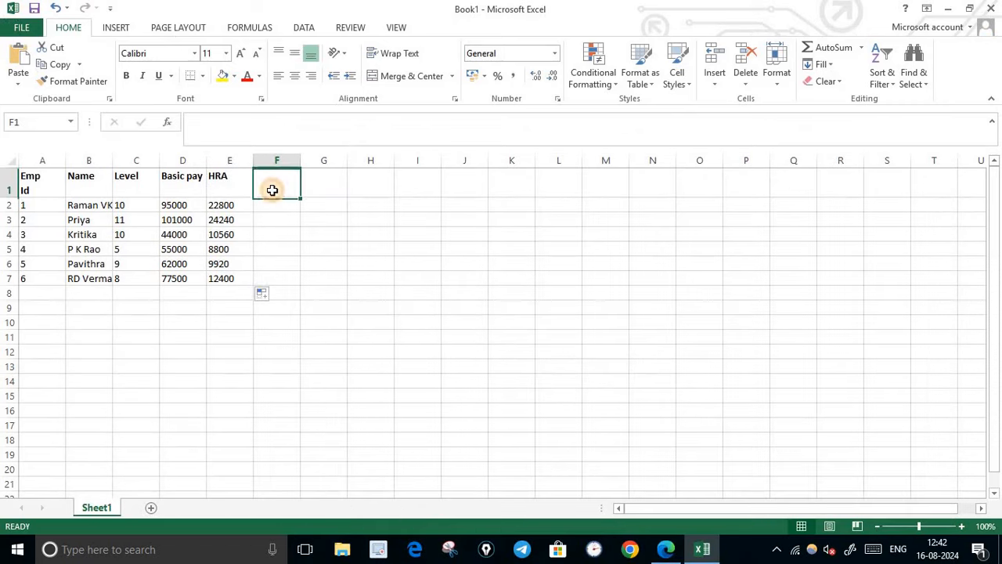
text(DA)
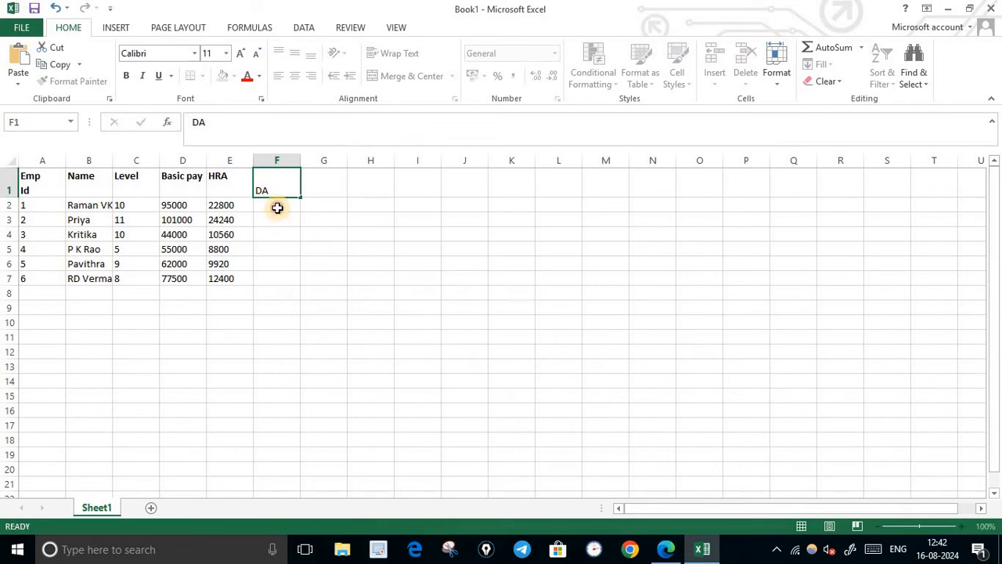
click(277, 207)
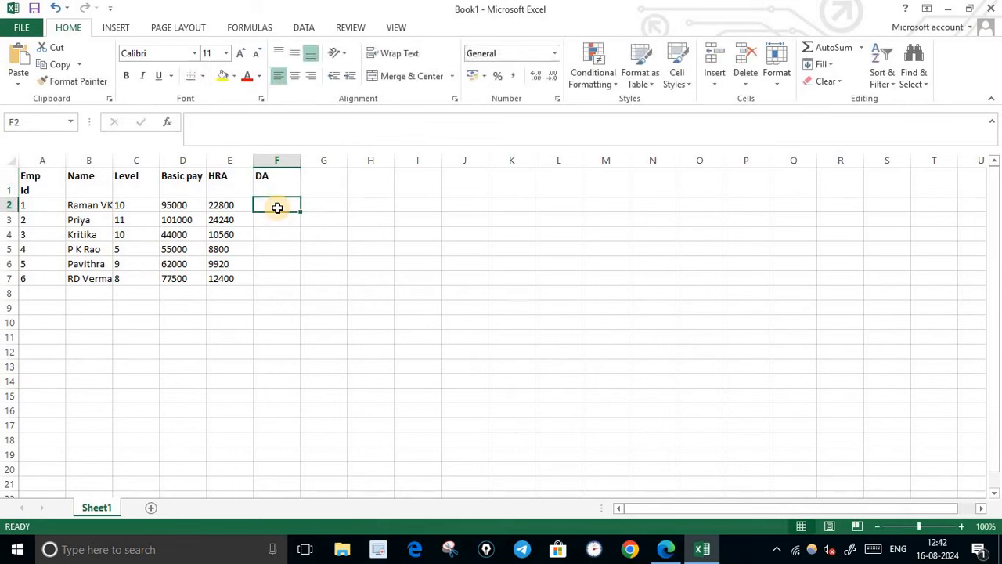
text(=)
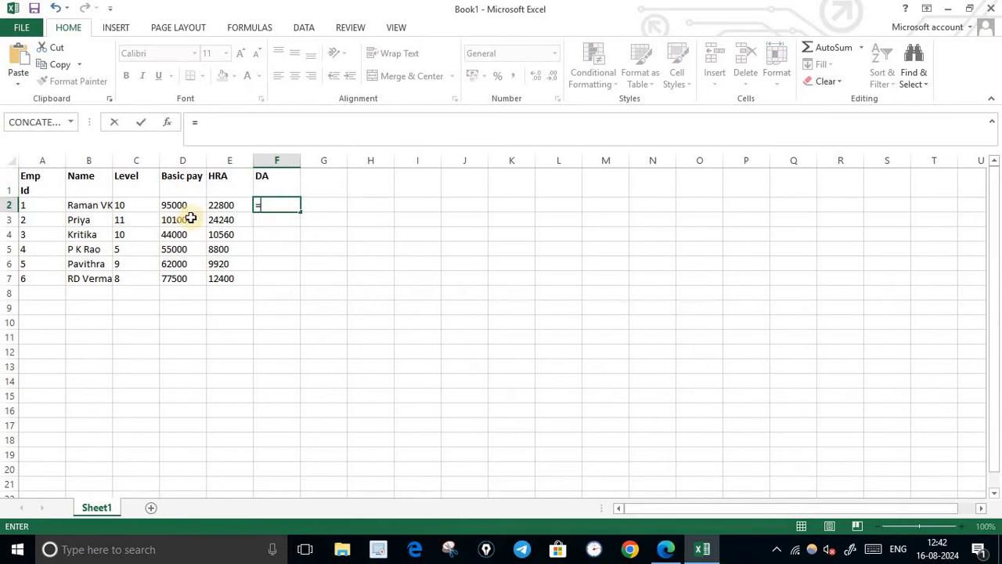
click(181, 206)
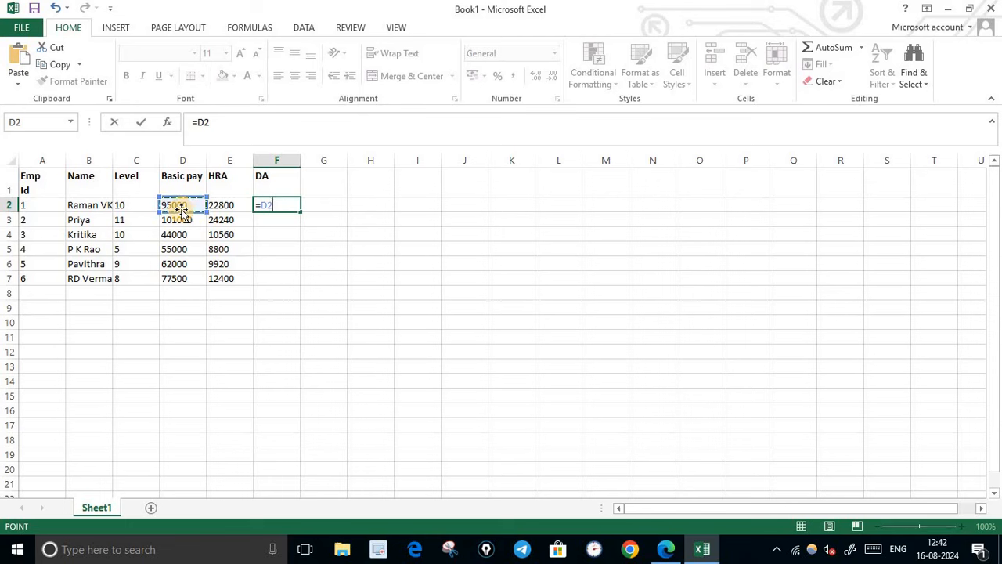
text(*38%)
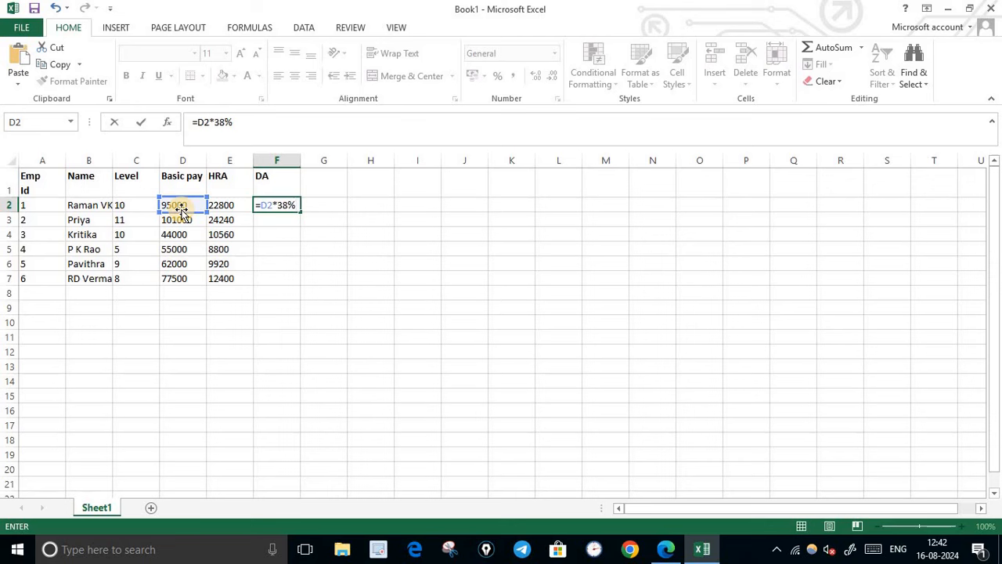
key(Return)
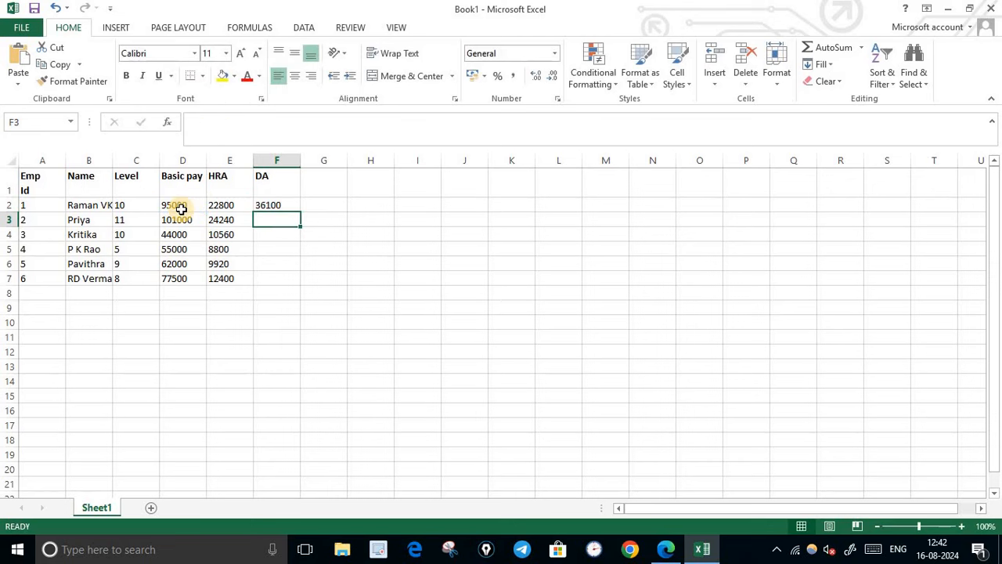
Step: Fill the DA formula from F2 down to F7 for all employees
click(265, 206)
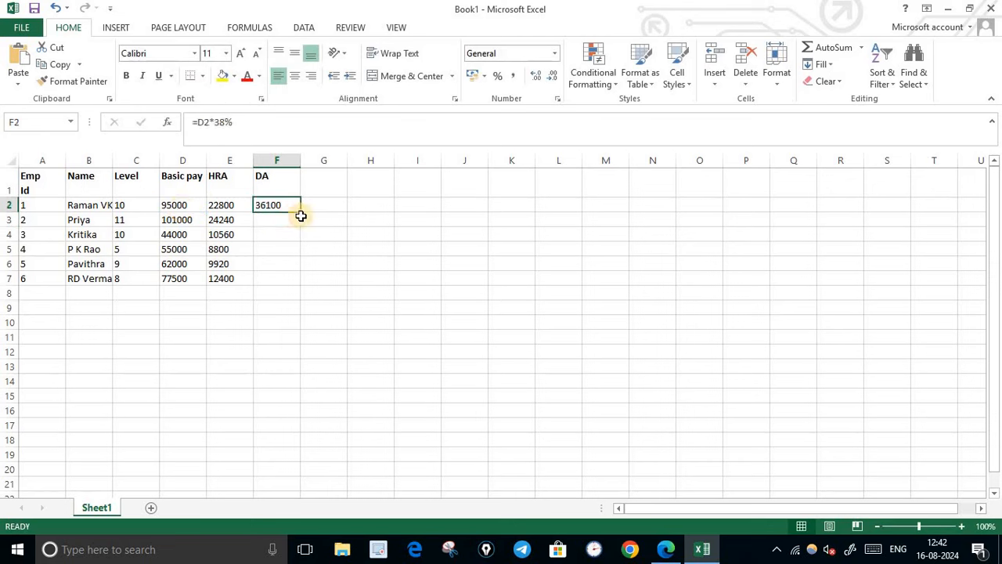
drag(300, 214, 297, 288)
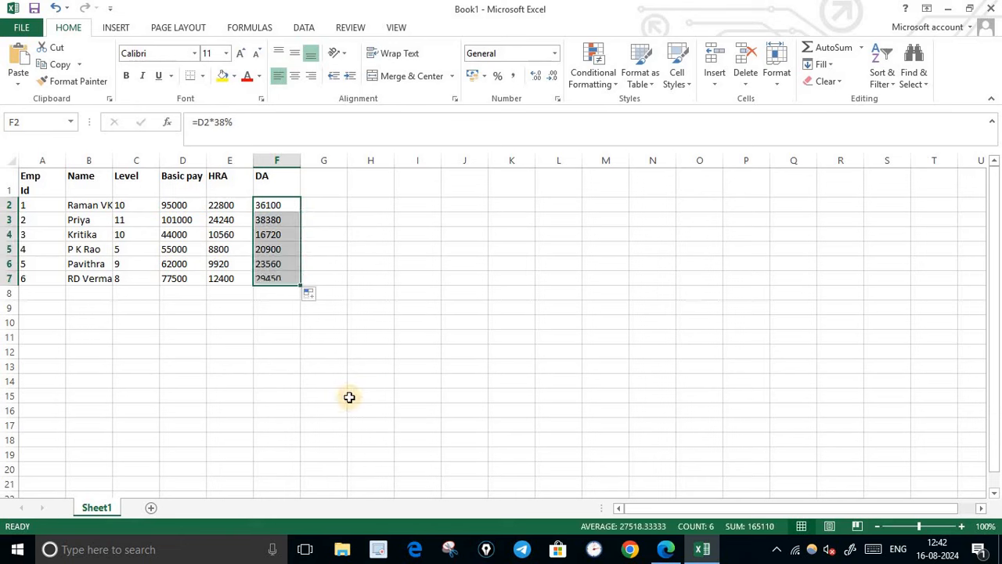
click(351, 396)
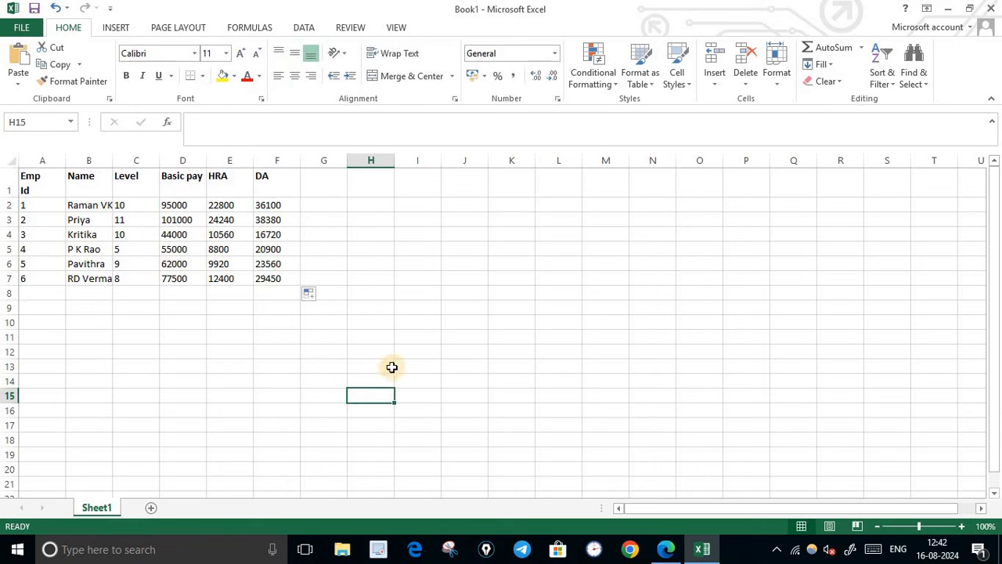
Step: Switch to the LECTURE 10 PDF in Edge and highlight the start of the DA rule and the TA rule's level 10 and above condition
click(665, 549)
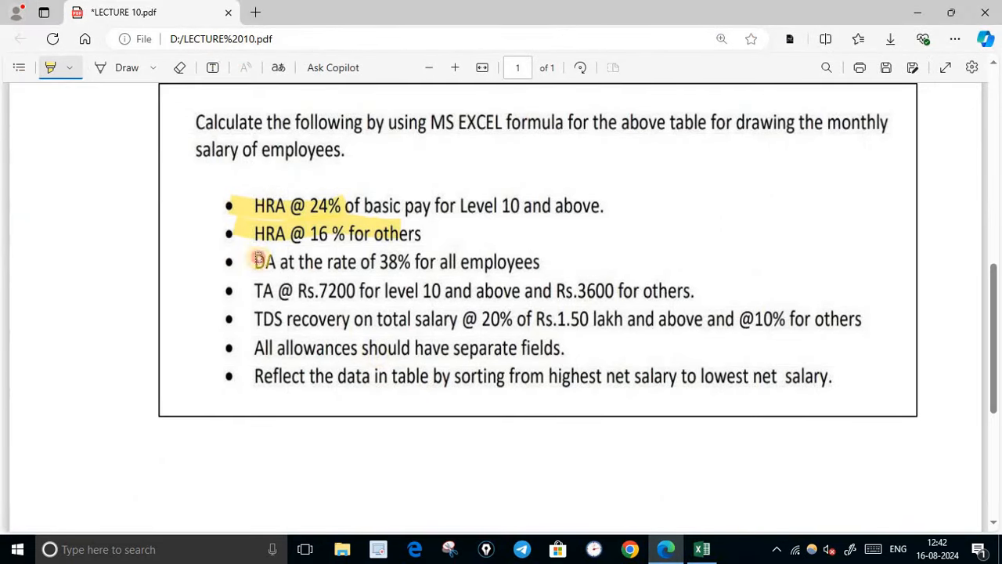
drag(362, 262, 234, 262)
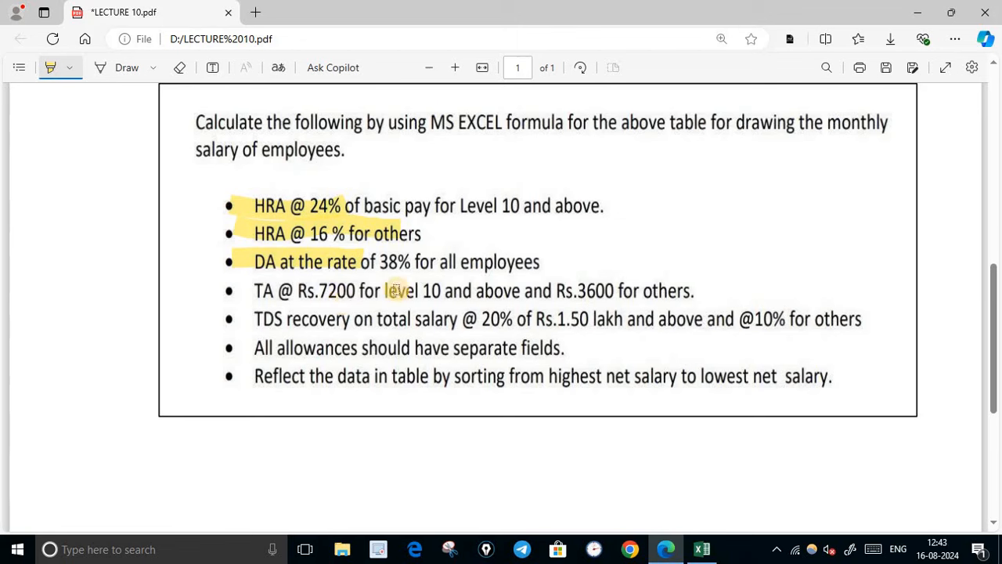
drag(385, 291, 498, 288)
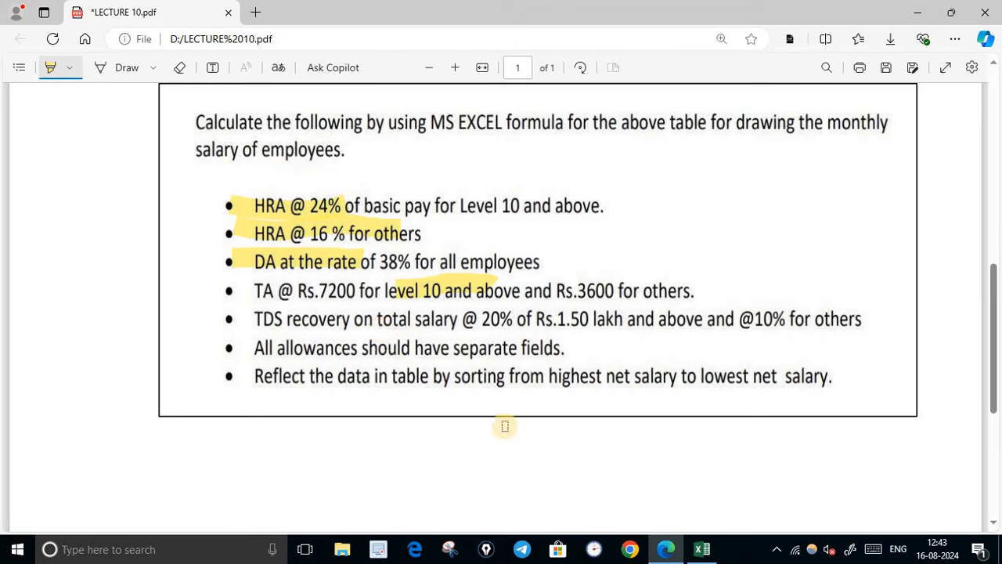
Step: Return to the Excel salary sheet and add the header TA in G1, rechecking the PDF
click(701, 548)
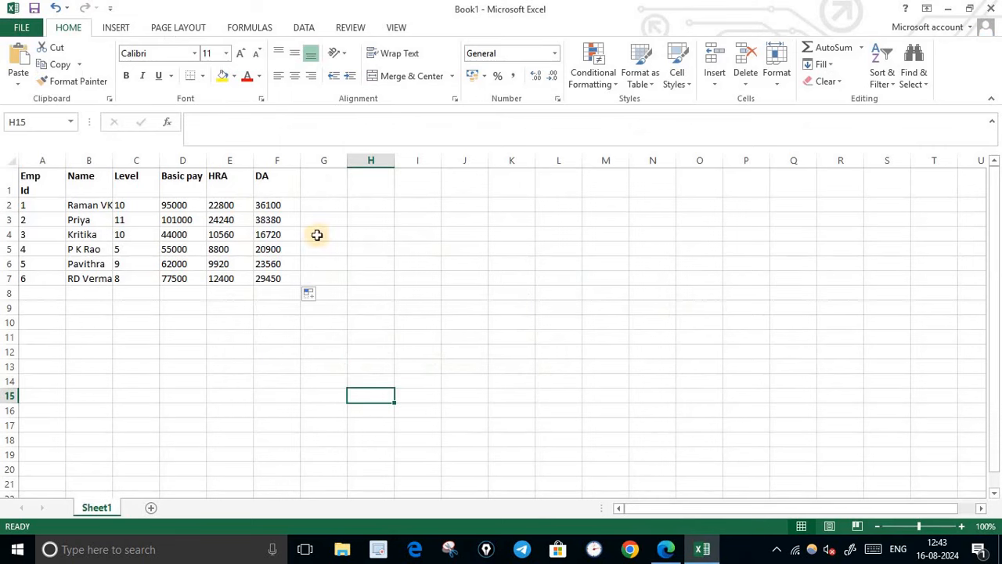
click(324, 186)
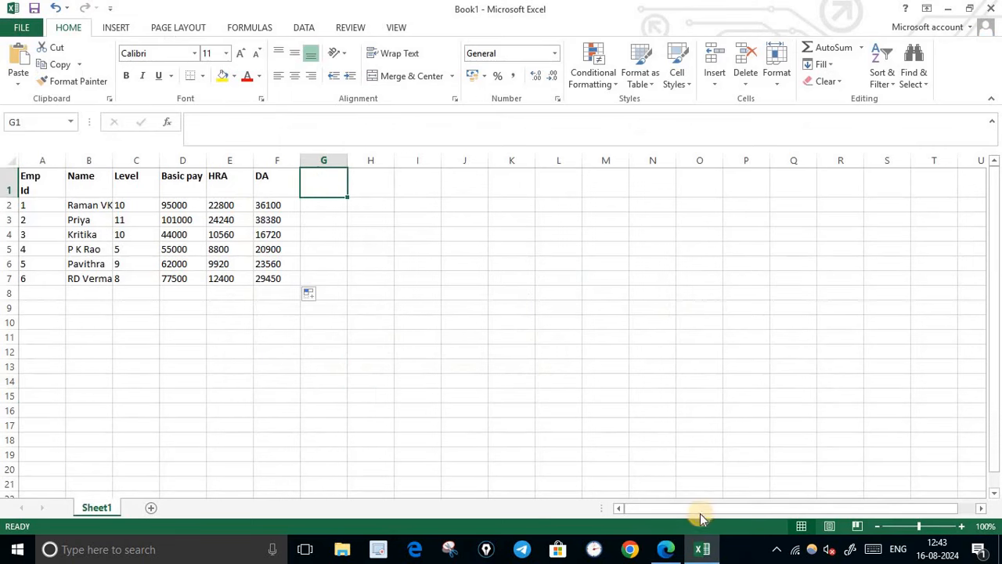
click(666, 549)
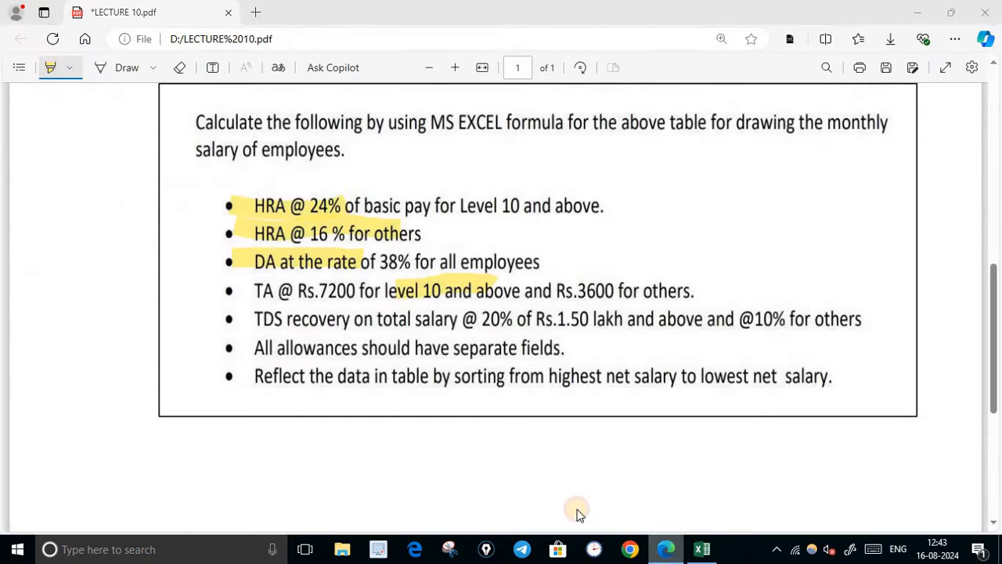
key(alt+Tab)
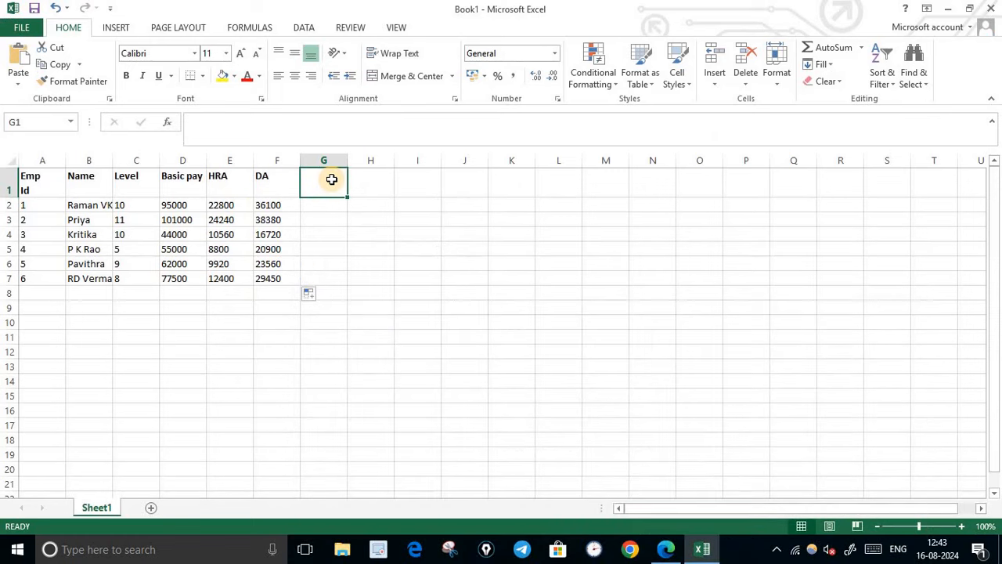
text(TA)
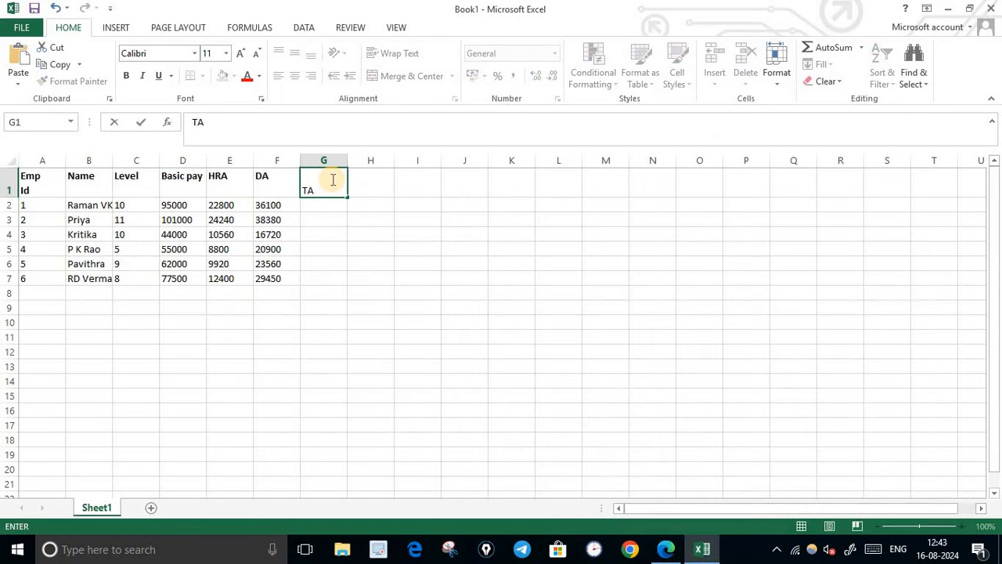
Step: Enter the formula =IF(C2>=10,7200,3600) in G2 to calculate the first employee's TA
click(326, 207)
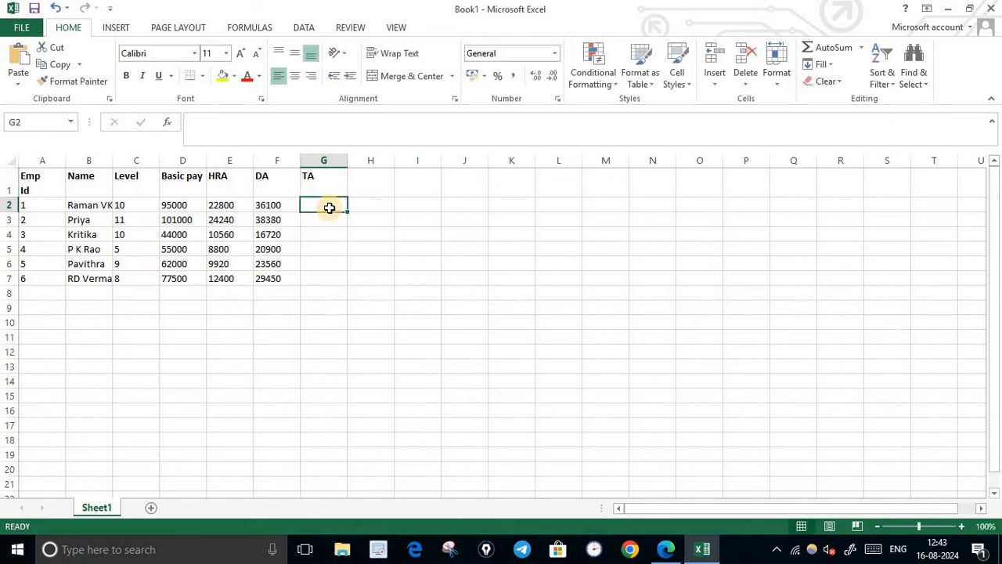
text(=i)
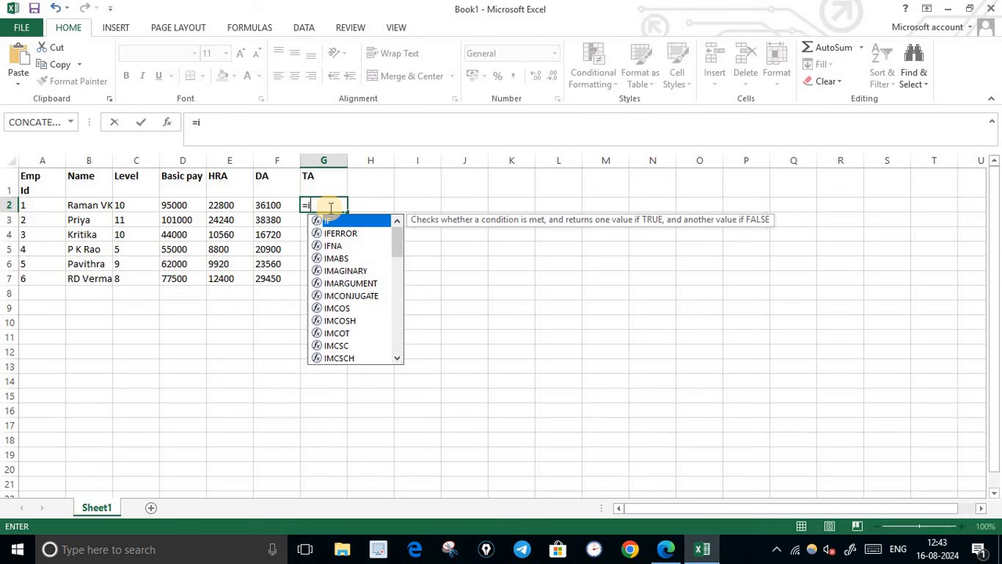
text(f)
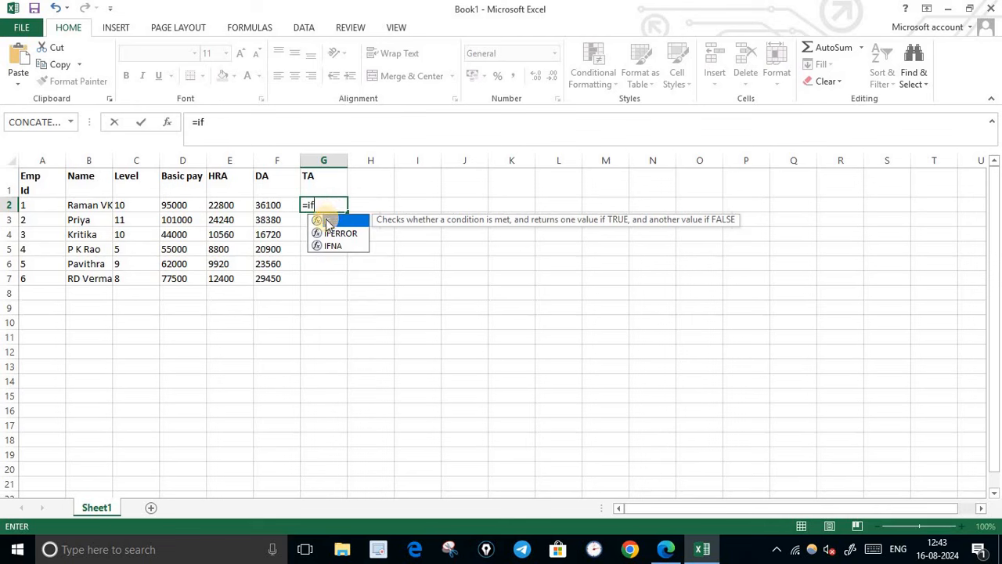
double_click(327, 222)
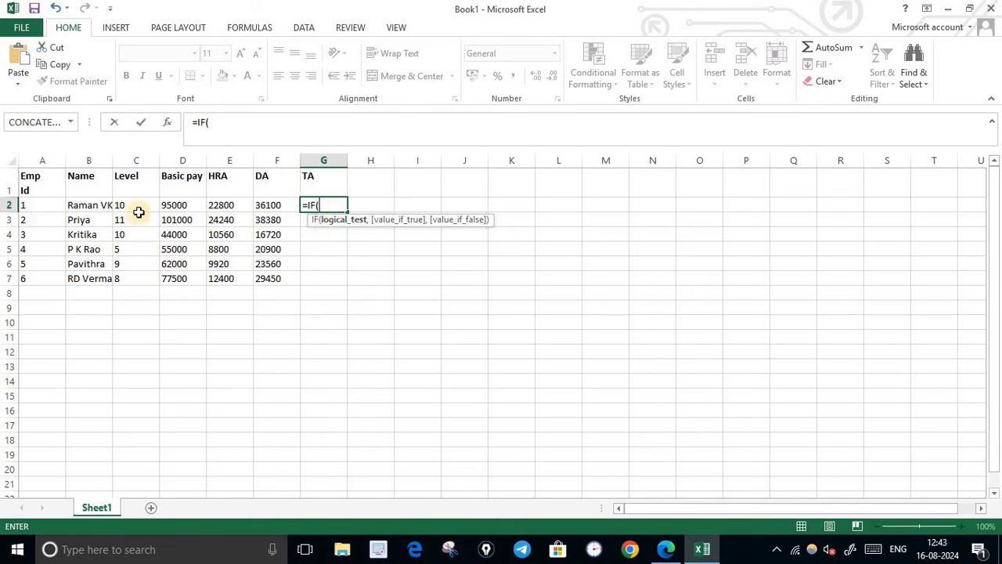
click(137, 206)
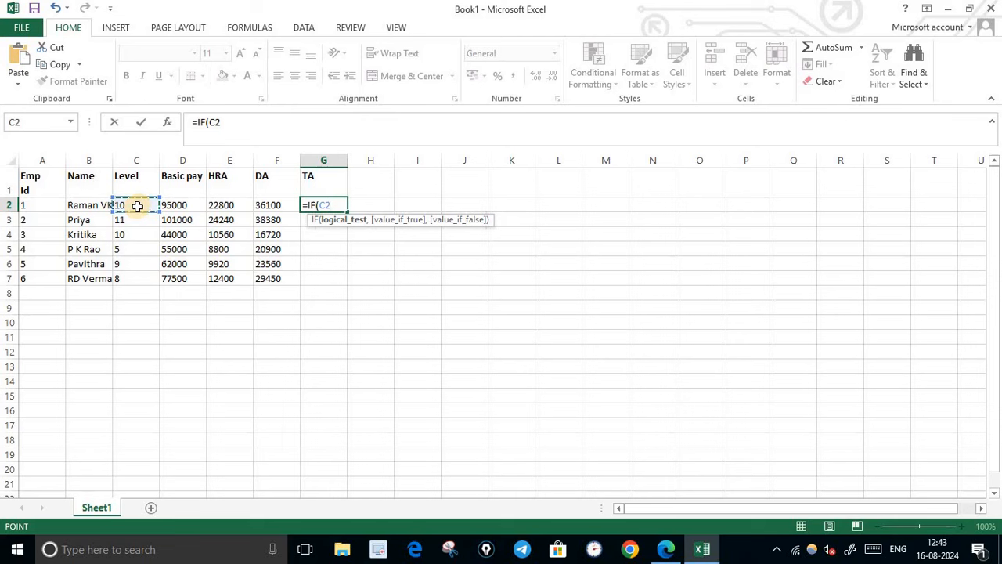
text(>=10)
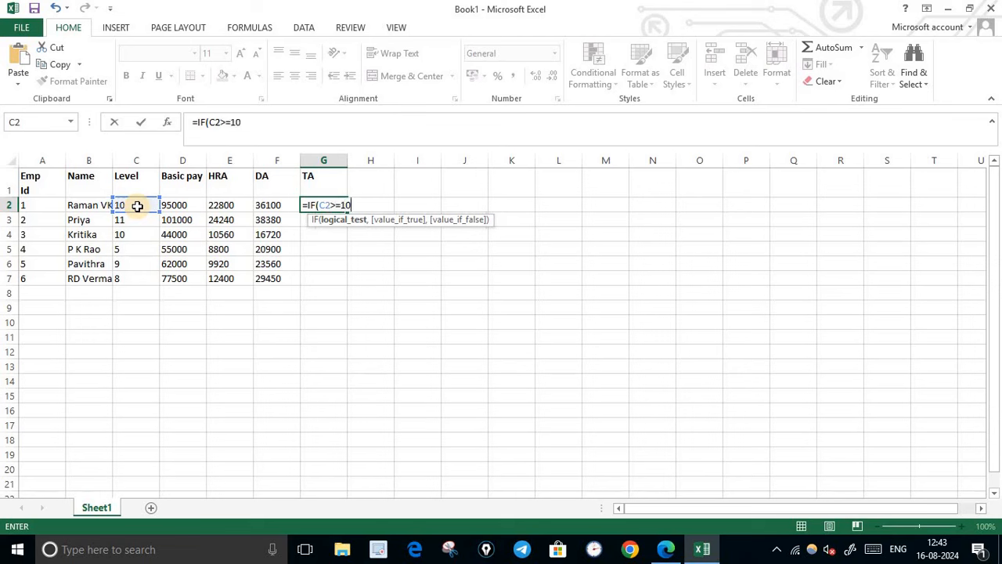
text(,)
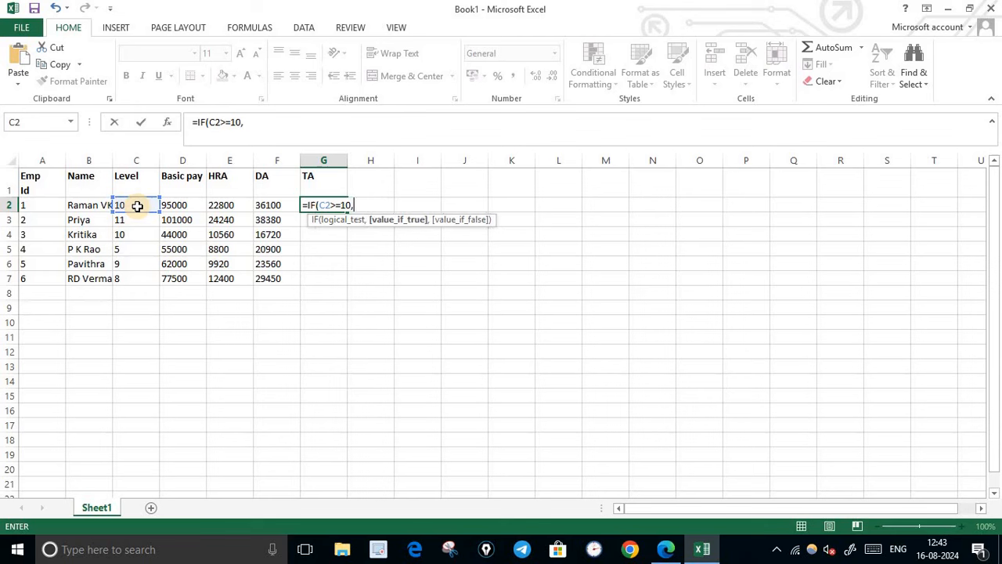
text(7200,3600)
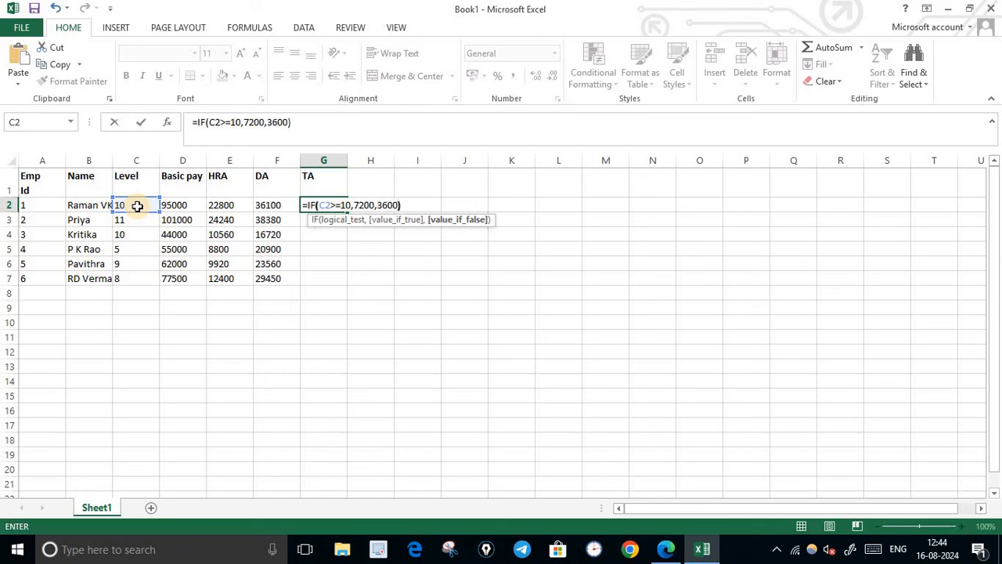
text())
key(Return)
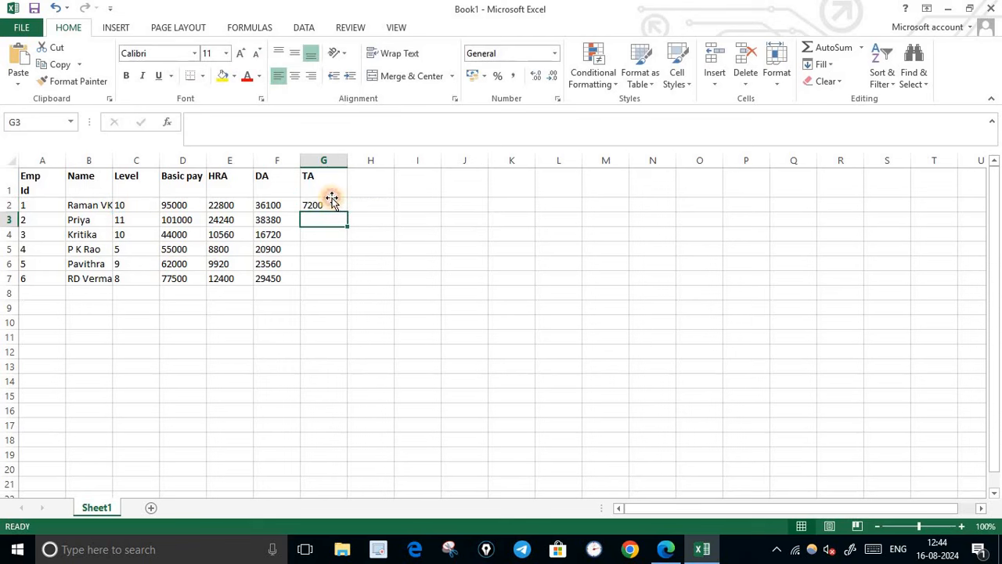
Step: Fill the TA formula from G2 down to G7 for all employees
click(332, 202)
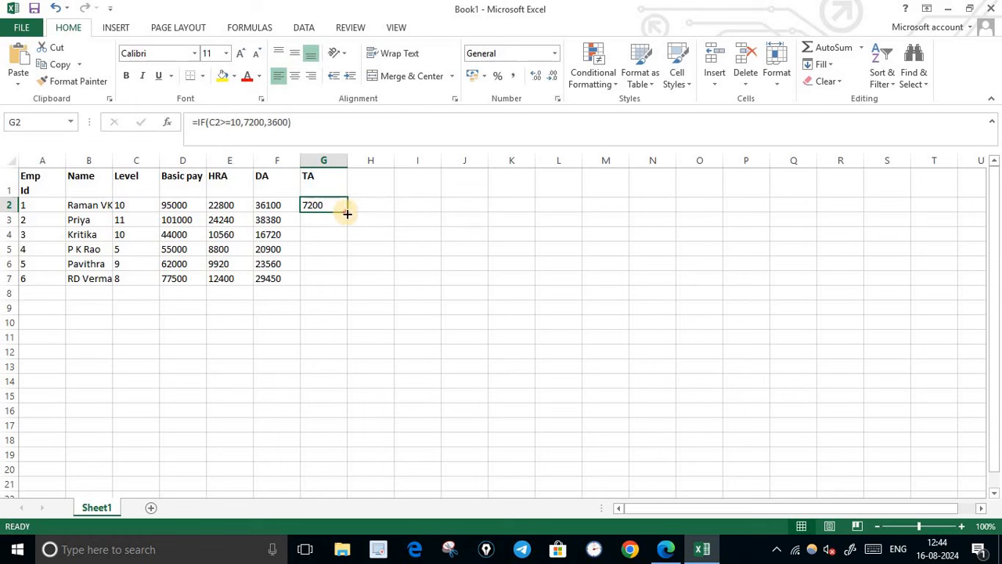
drag(347, 211, 339, 289)
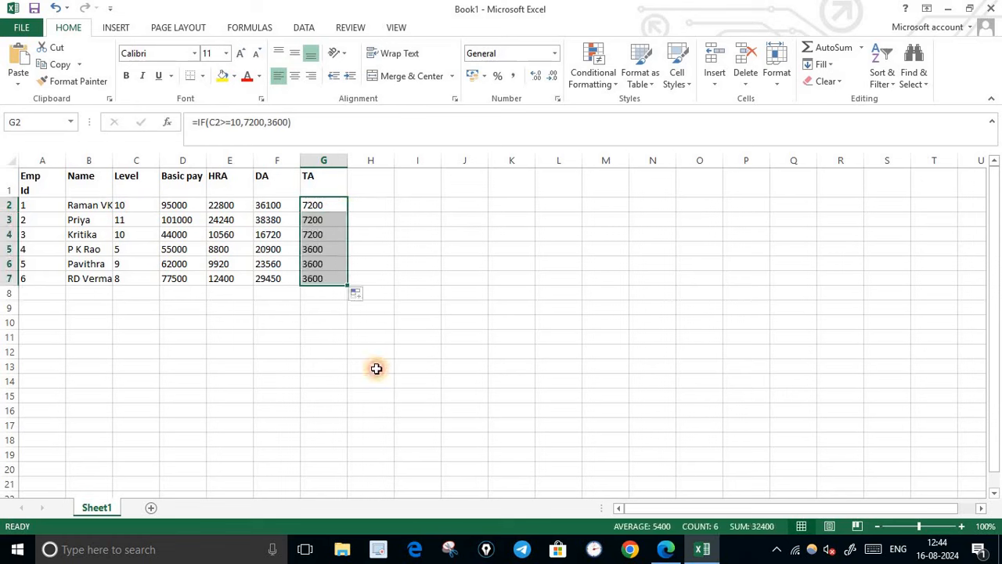
click(375, 367)
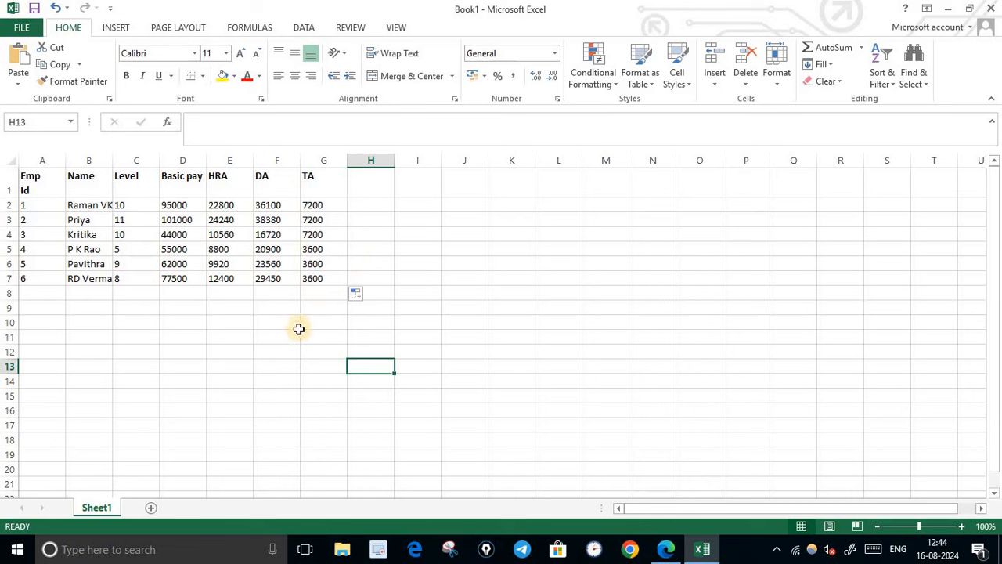
Step: Switch to the LECTURE 10 PDF in Edge and highlight the TA rule plus the words TDS and total salary in the TDS rule
click(667, 551)
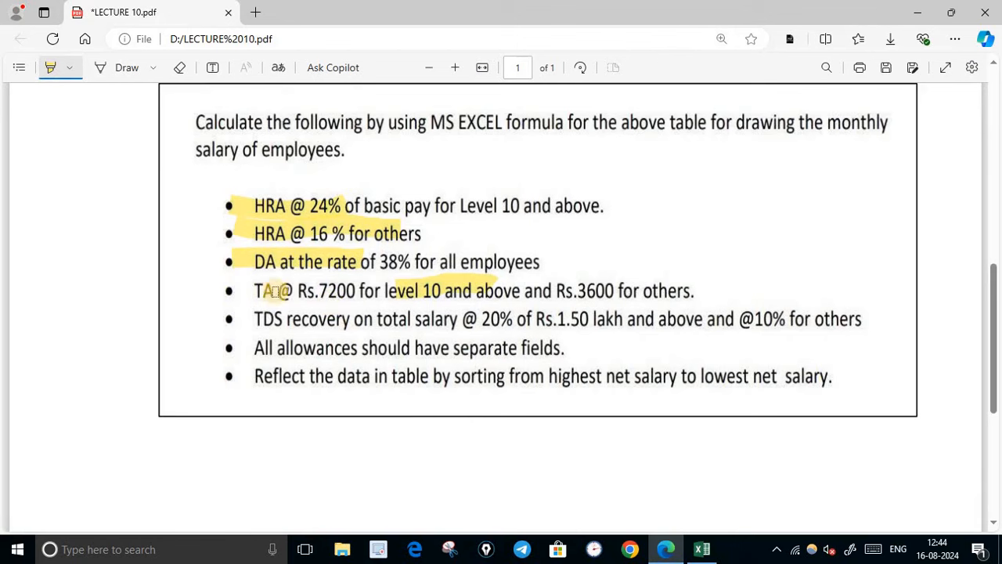
drag(373, 293, 689, 290)
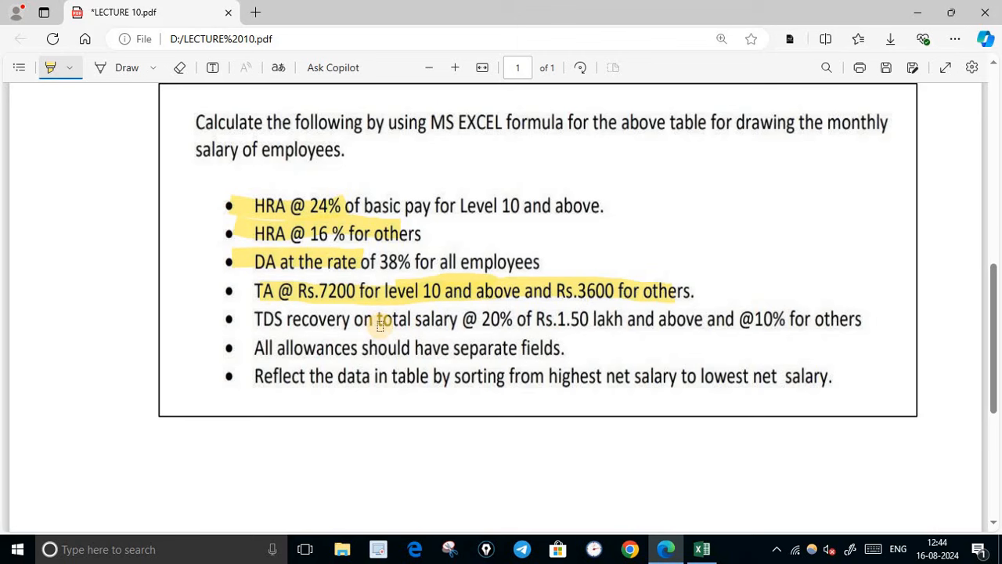
drag(379, 321, 448, 321)
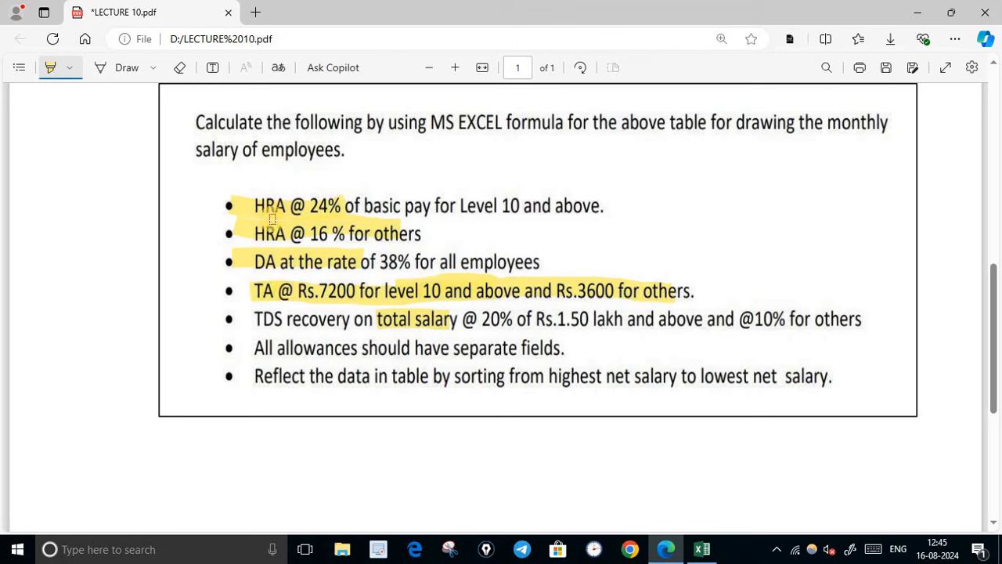
drag(255, 262, 365, 263)
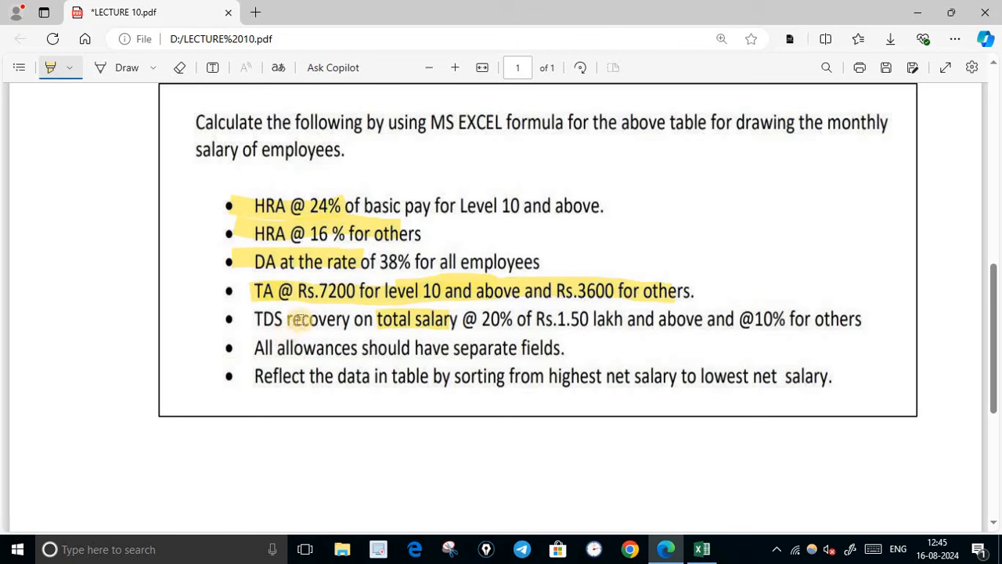
drag(256, 319, 283, 320)
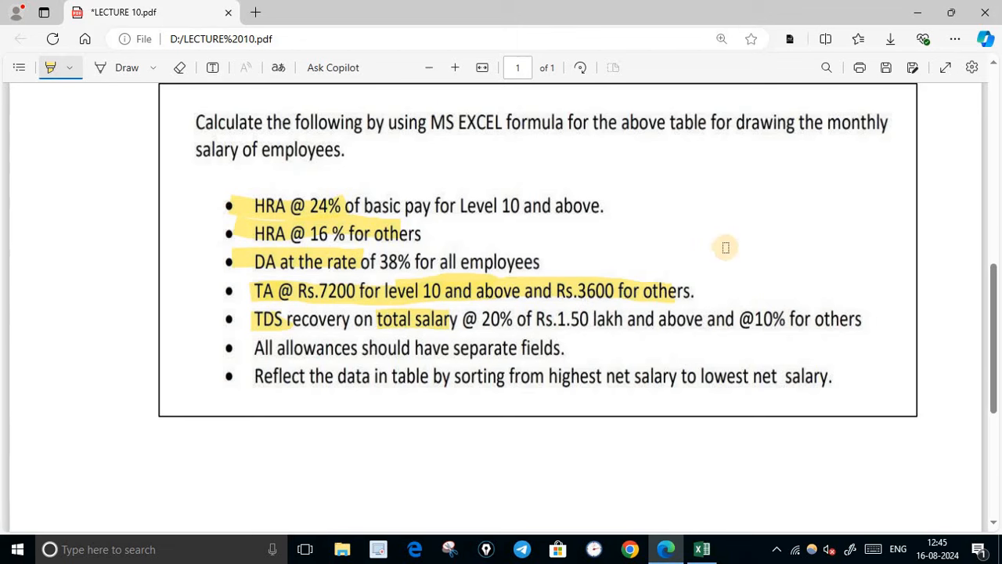
Step: Switch to the Excel salary sheet, add the header Total Salary in H1, rechecking the PDF, and widen column H to fit it
drag(426, 321, 457, 320)
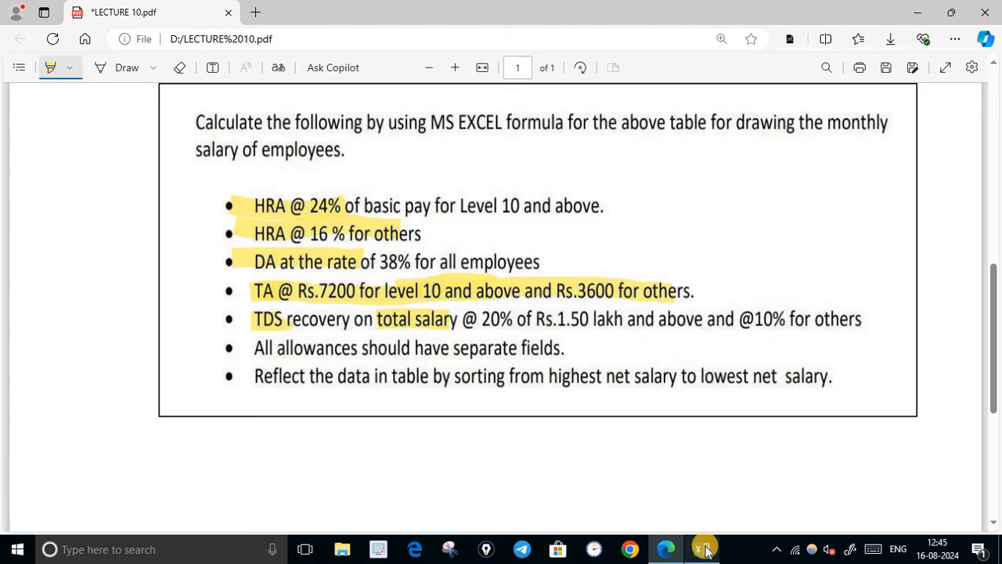
mouse_move(707, 550)
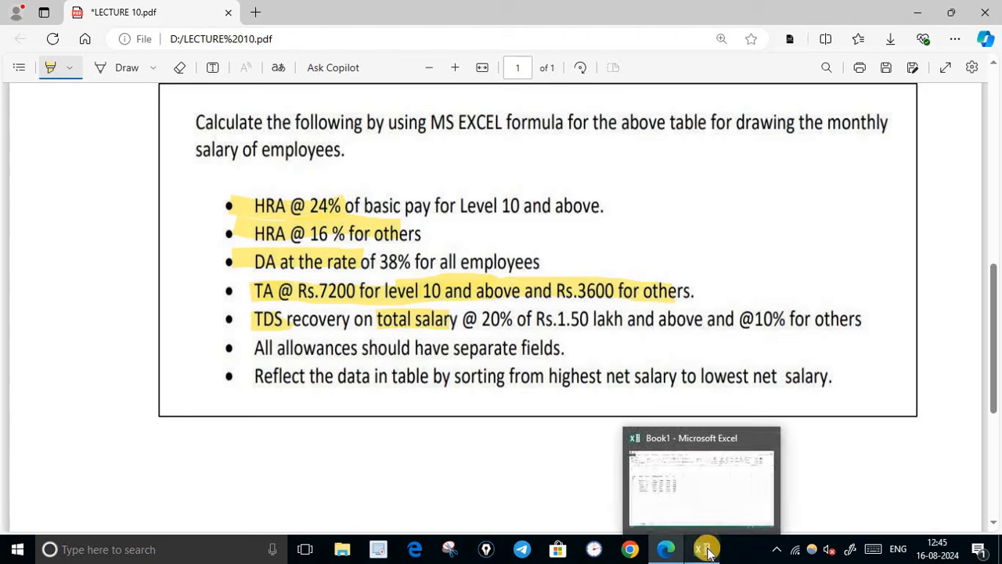
click(707, 551)
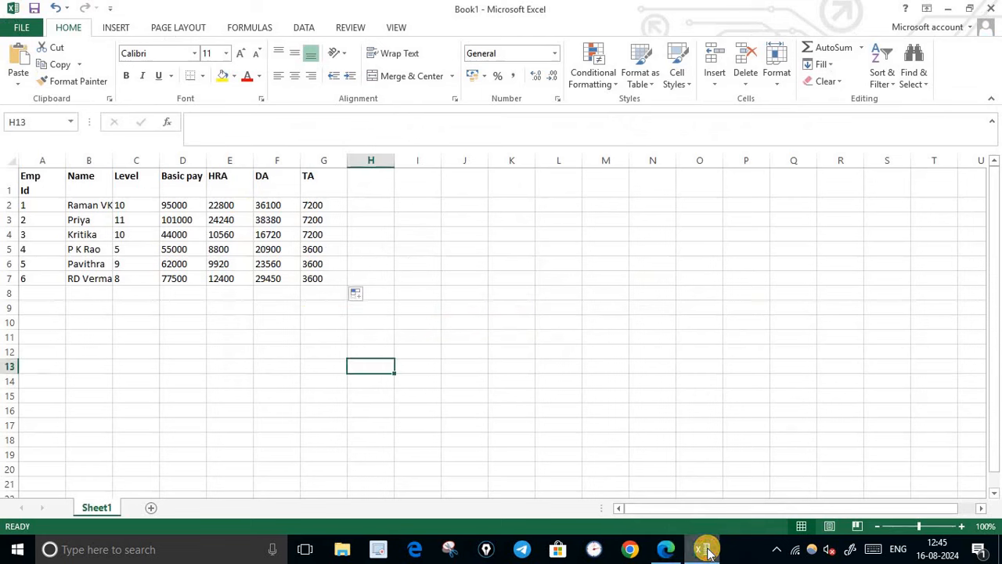
click(365, 181)
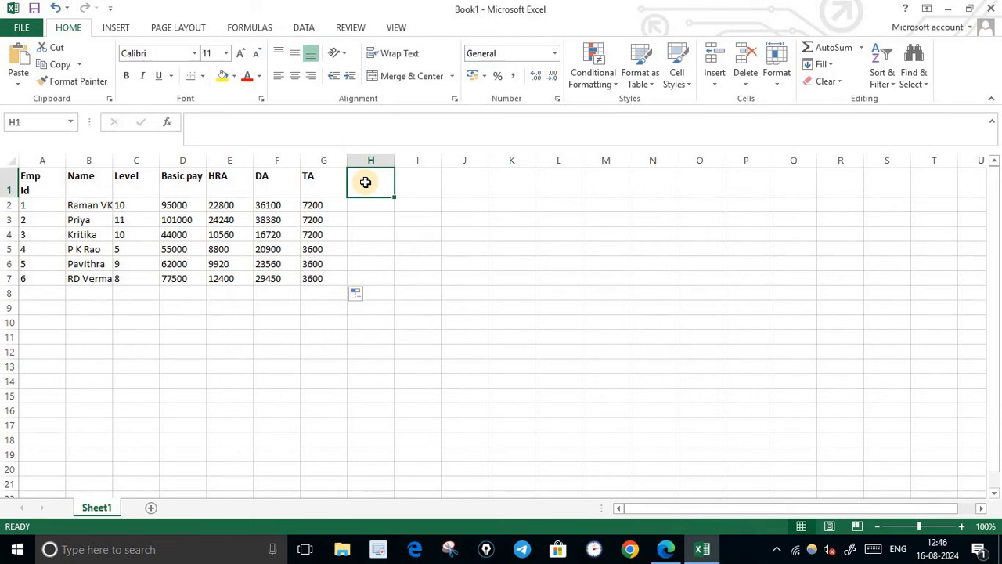
click(665, 549)
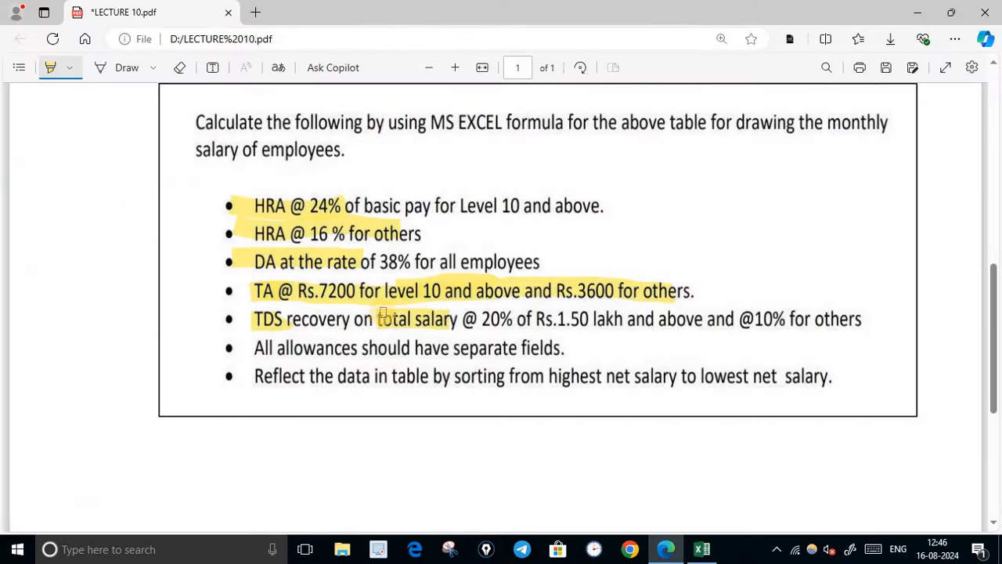
click(702, 548)
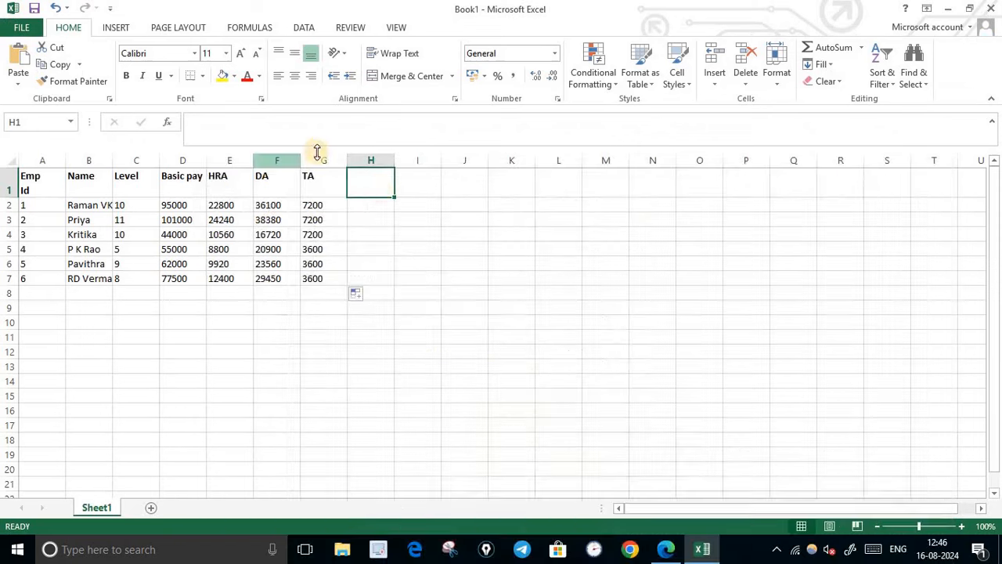
text(Total Salary)
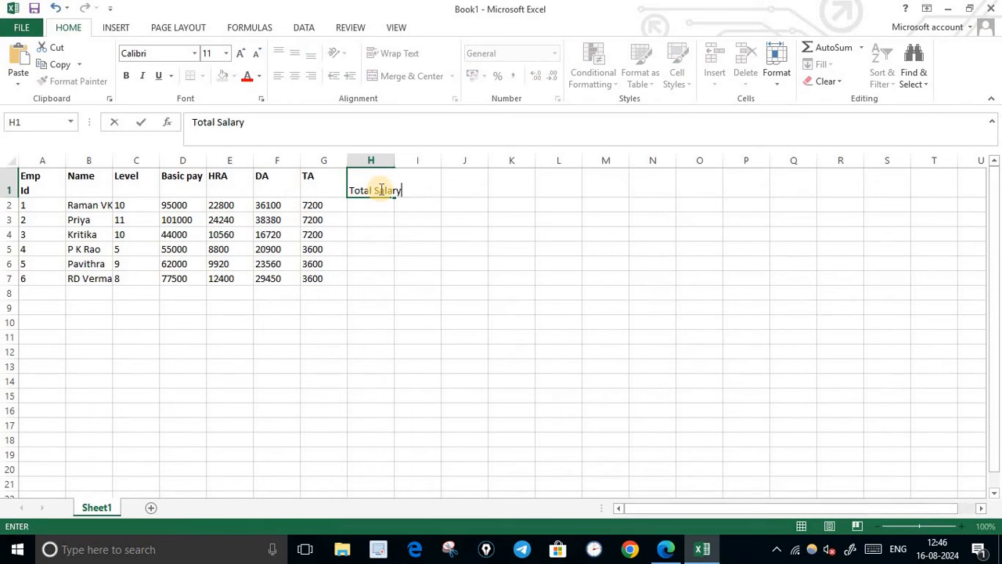
click(389, 278)
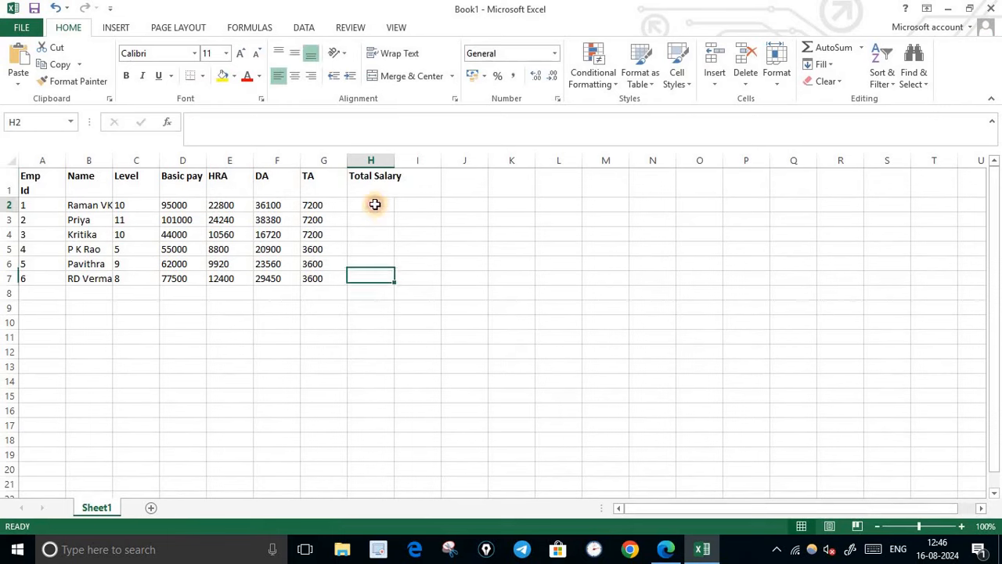
click(376, 204)
drag(396, 160, 405, 160)
click(376, 264)
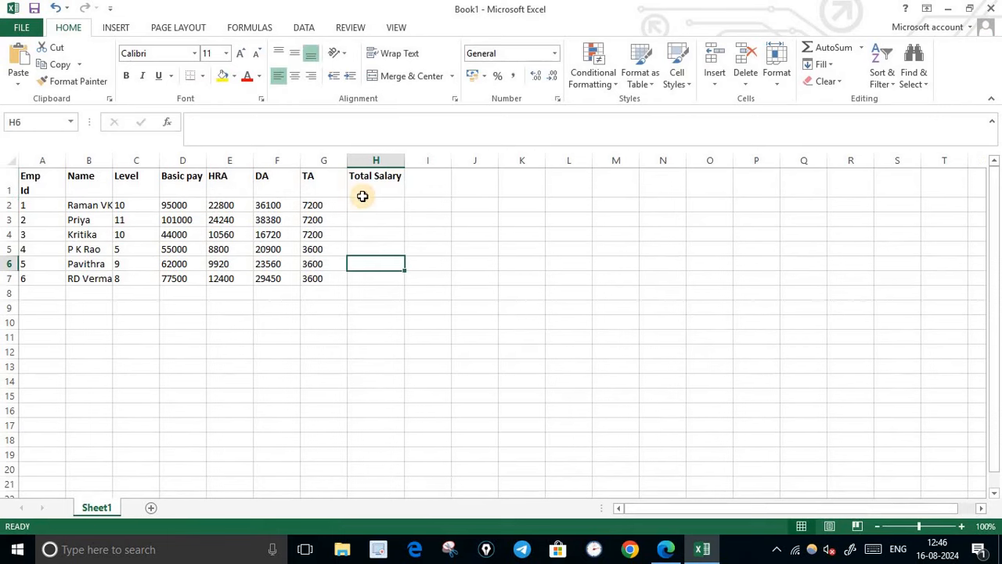
Step: Enter the formula =SUM(D2:G2) in H2 to calculate the first employee's total salary
click(362, 192)
click(364, 204)
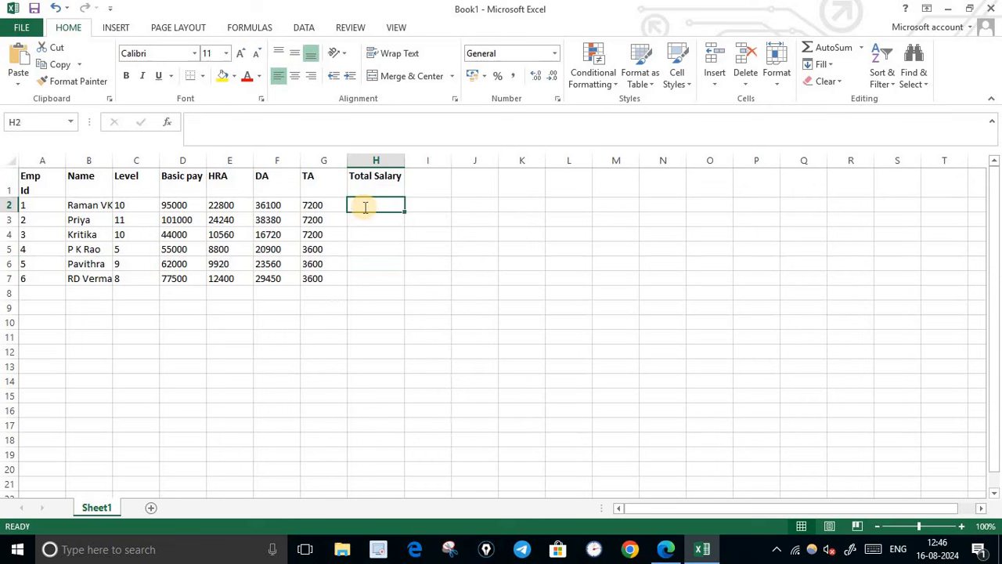
text(=sum)
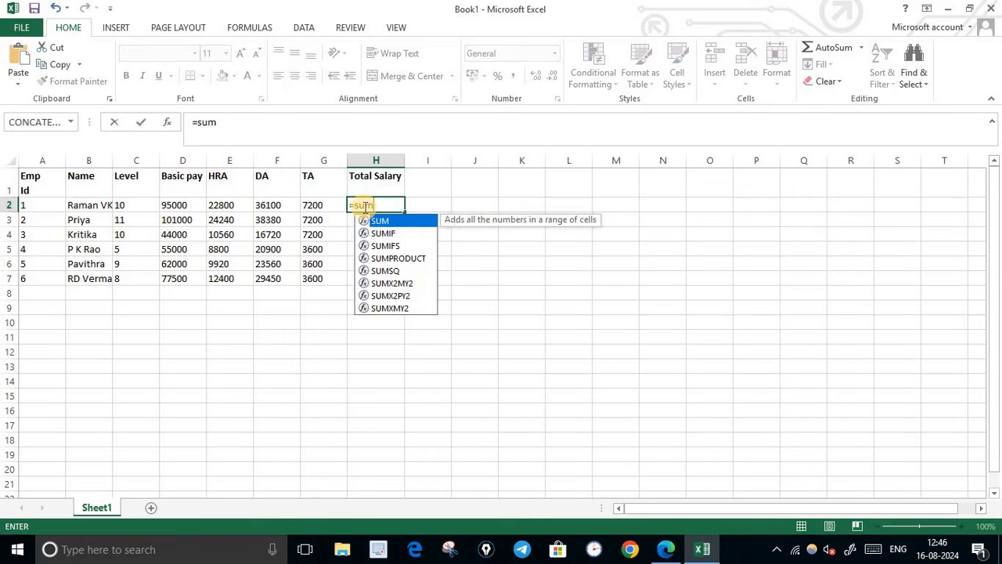
double_click(375, 223)
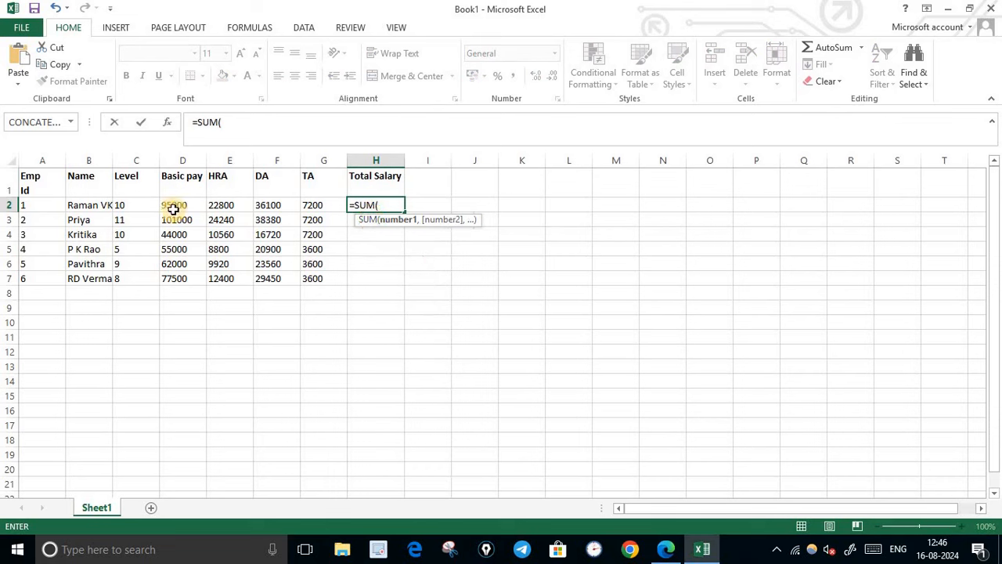
drag(172, 209, 326, 207)
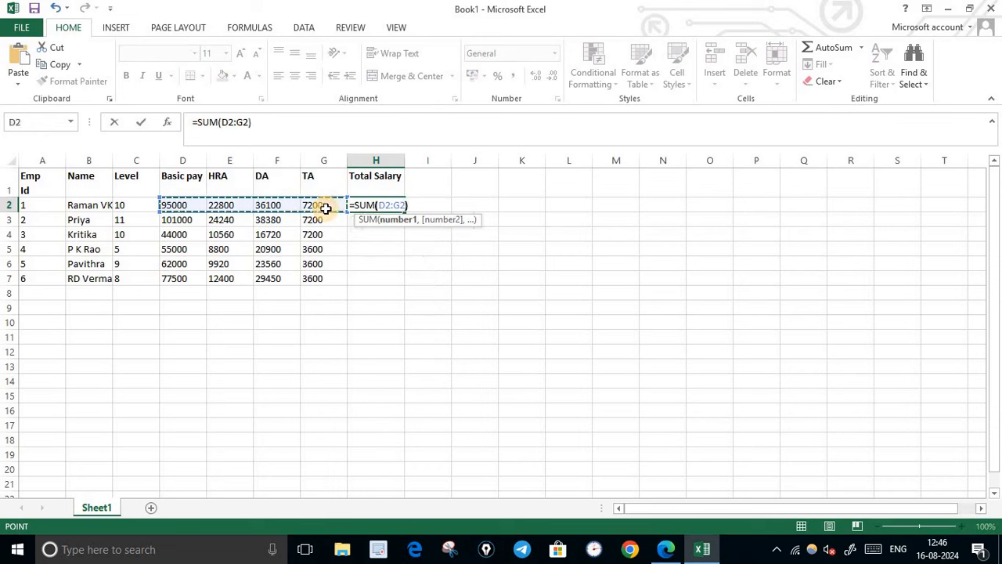
text())
key(Return)
Step: Fill the total salary formula from H2 down to H7 for all employees
click(387, 207)
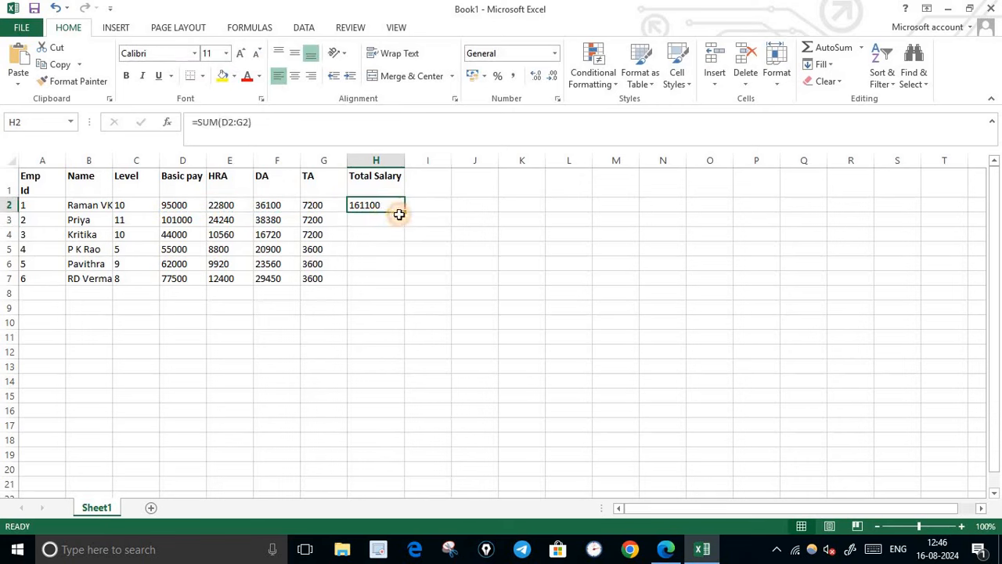
drag(404, 211, 393, 266)
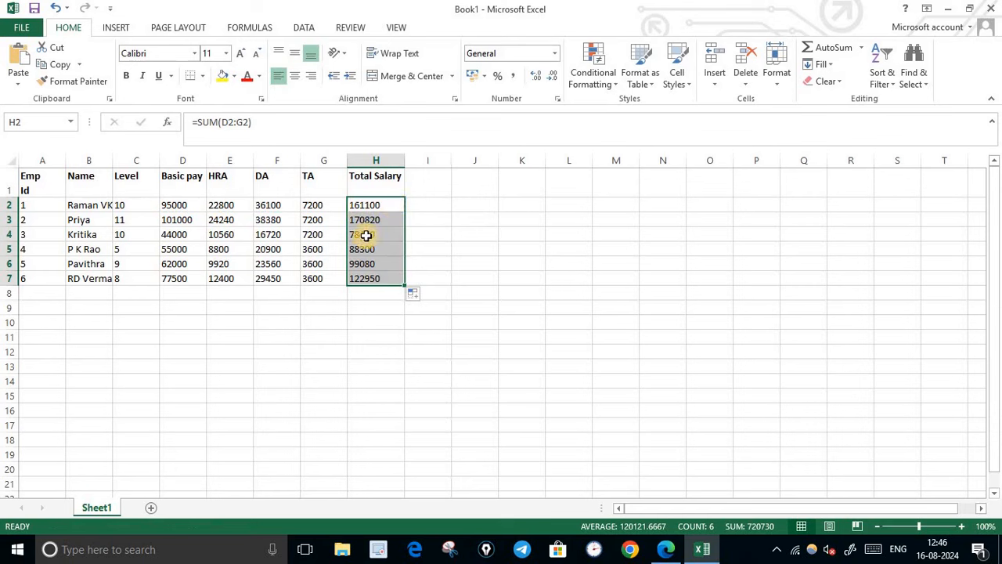
click(364, 338)
Step: Add the header TDS in I1
click(425, 205)
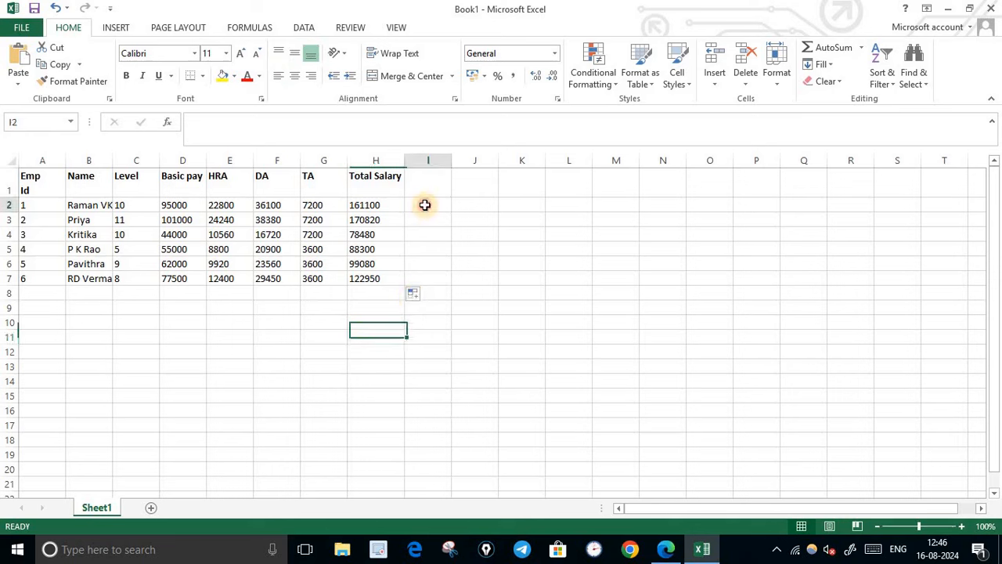
click(438, 184)
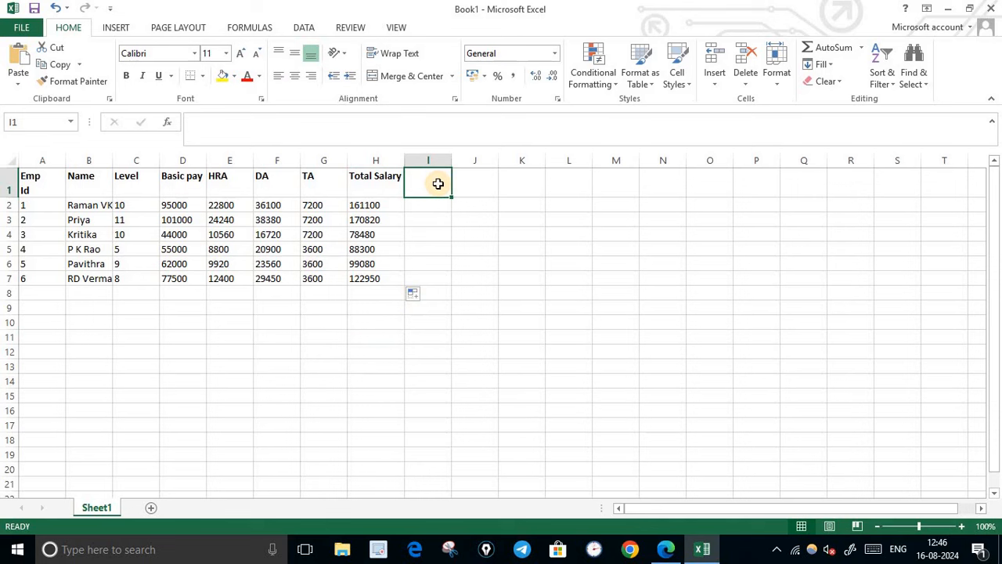
text(TDS)
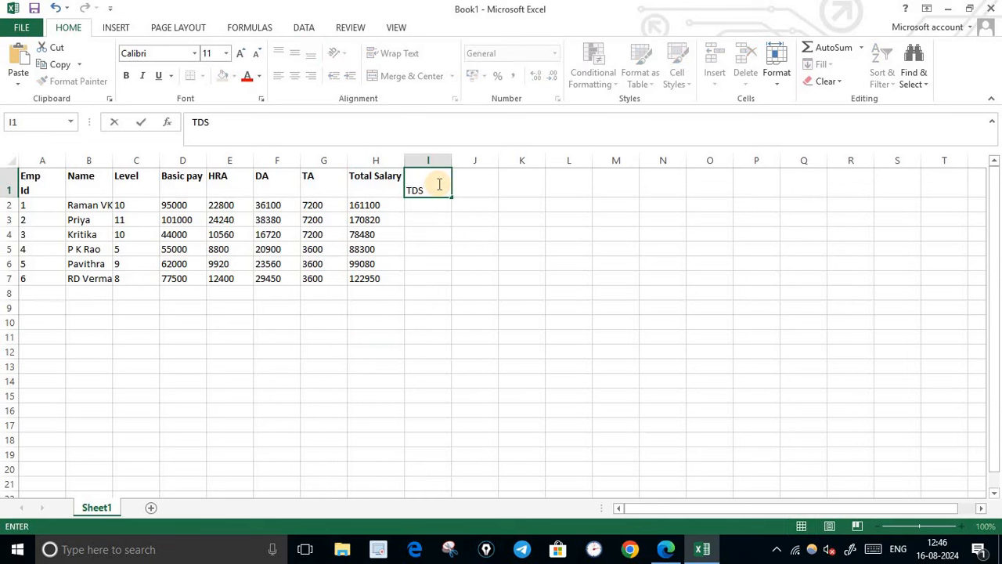
key(Return)
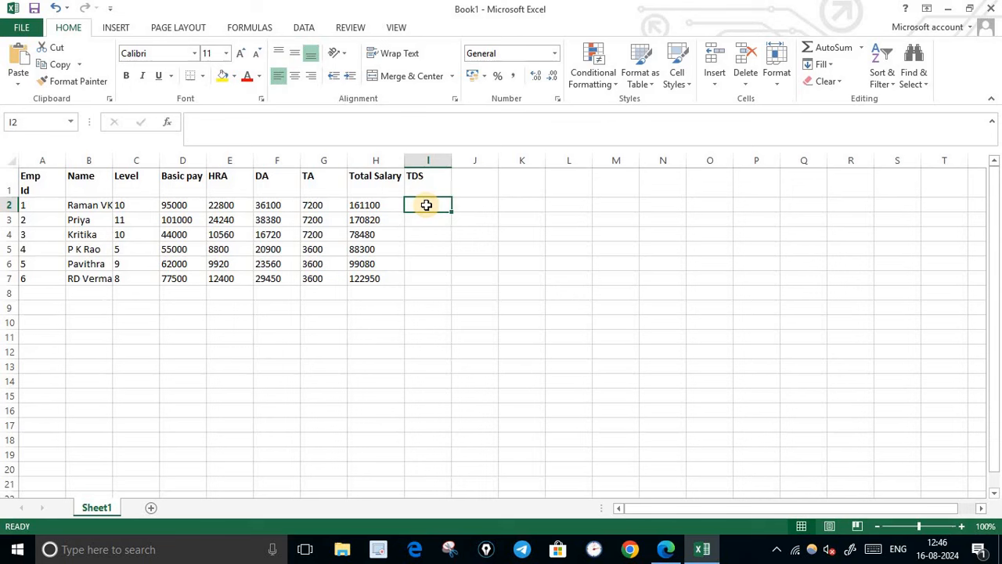
Step: Enter the formula =IF(H2>=150000,H2*20%,H2*10%) in I2 to calculate the first employee's TDS
text(=)
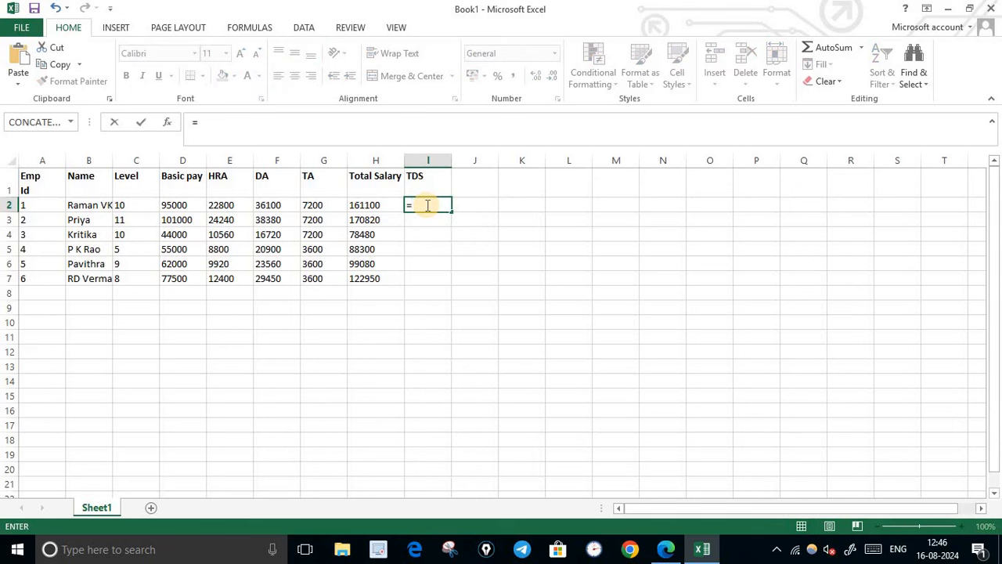
text(if)
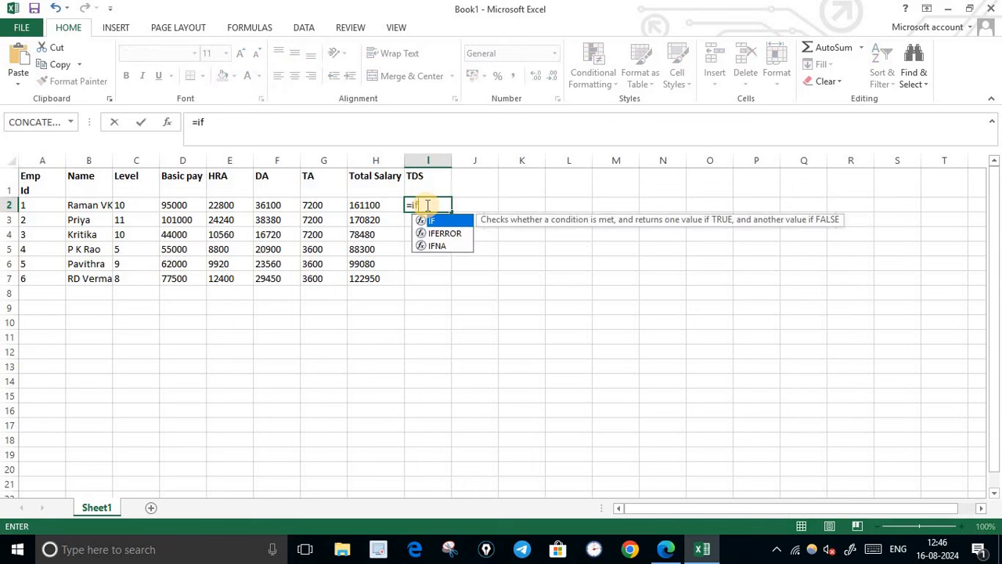
double_click(435, 222)
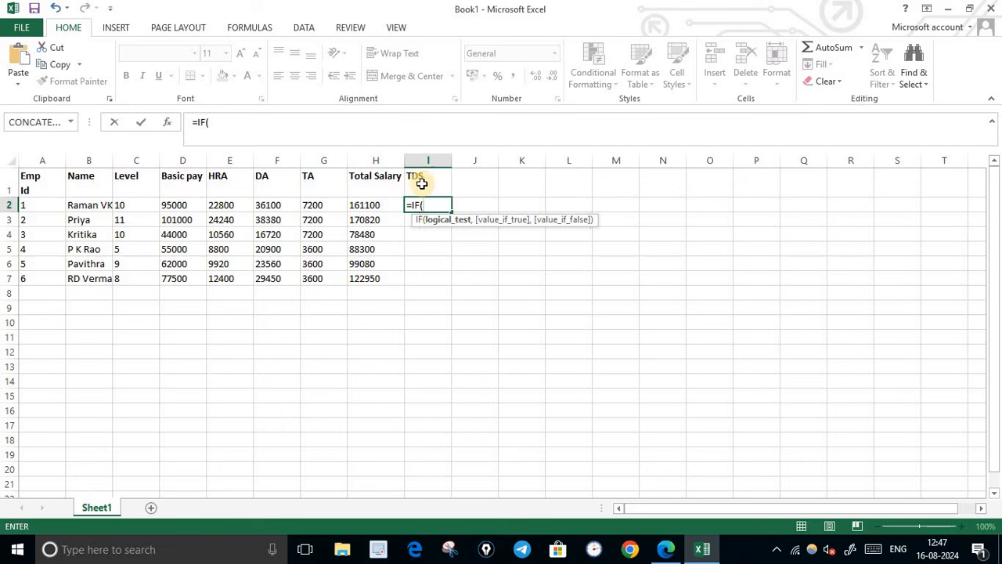
click(376, 205)
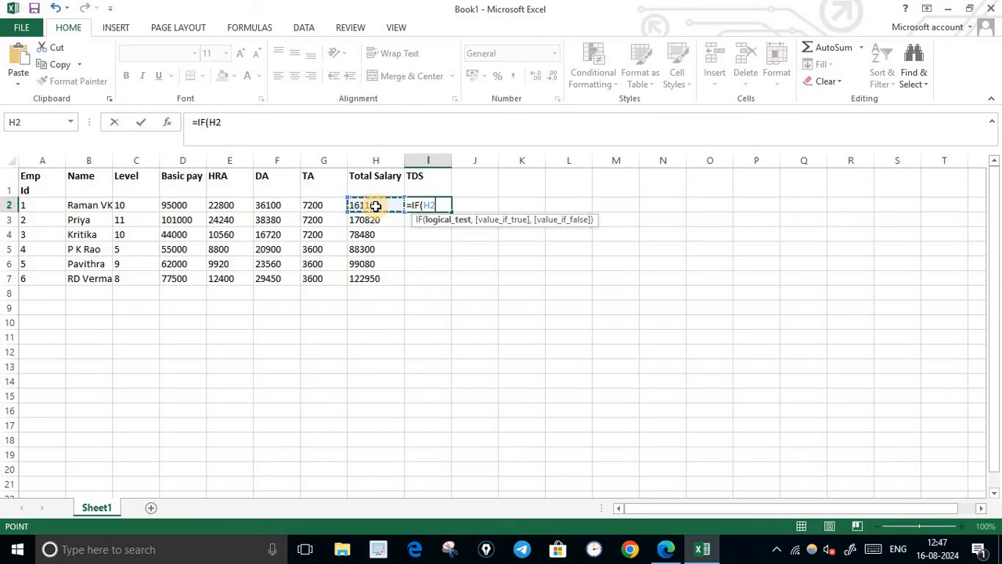
text(>=)
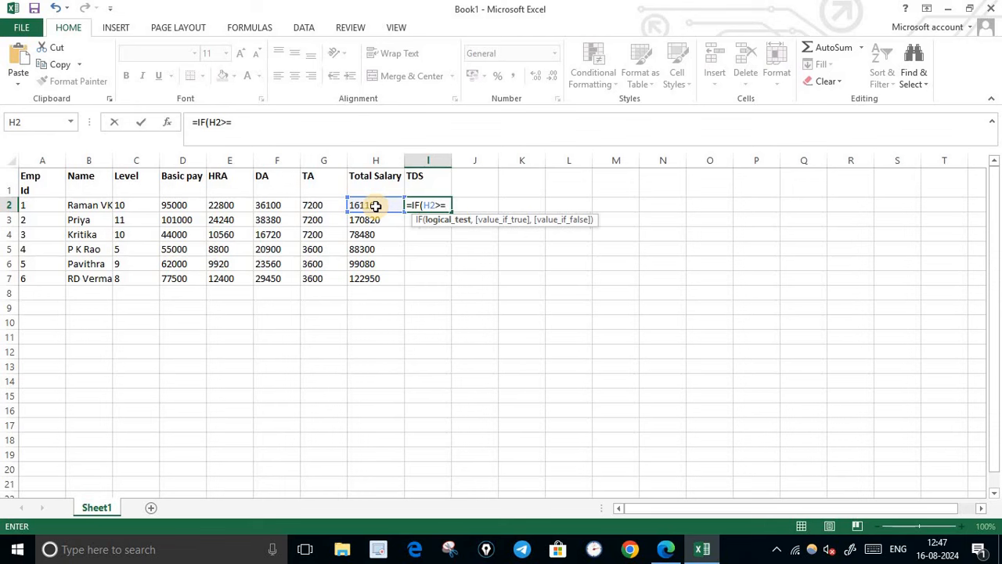
text(150000,)
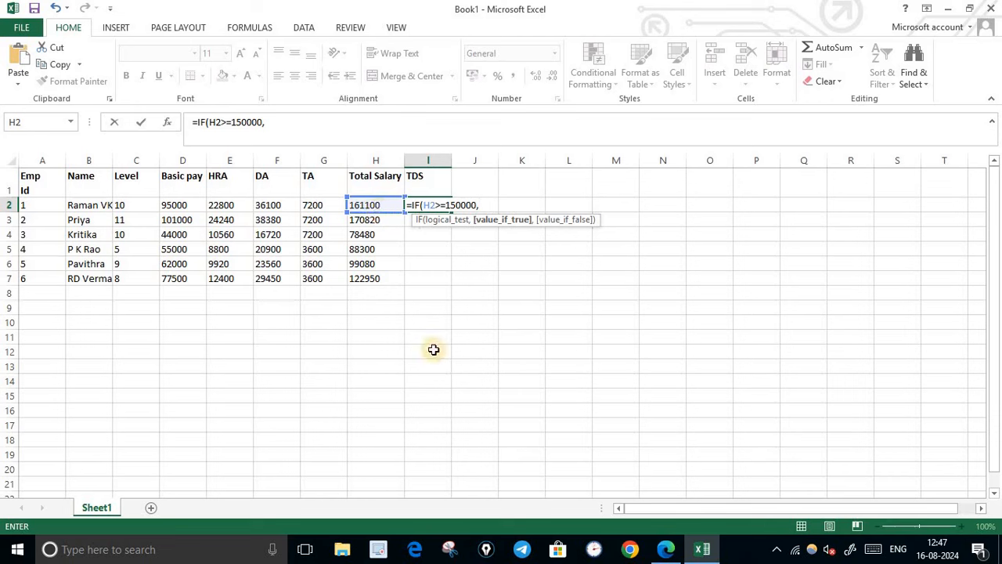
click(378, 207)
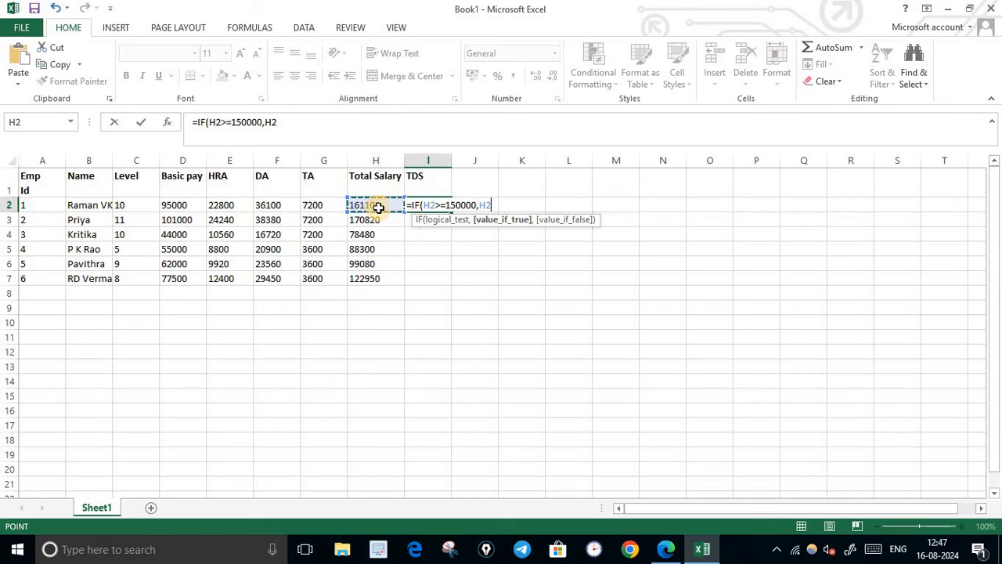
text(*)
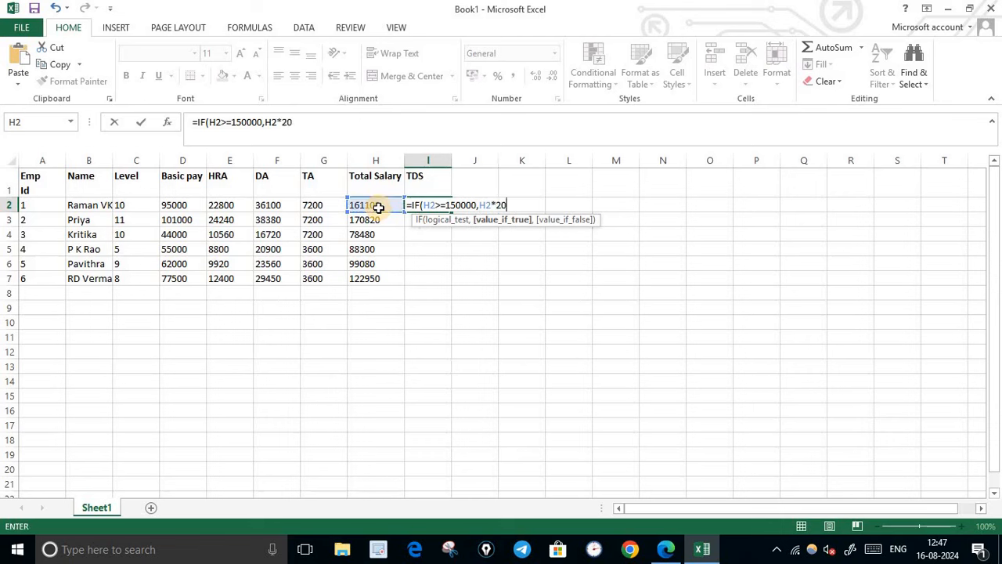
text(,)
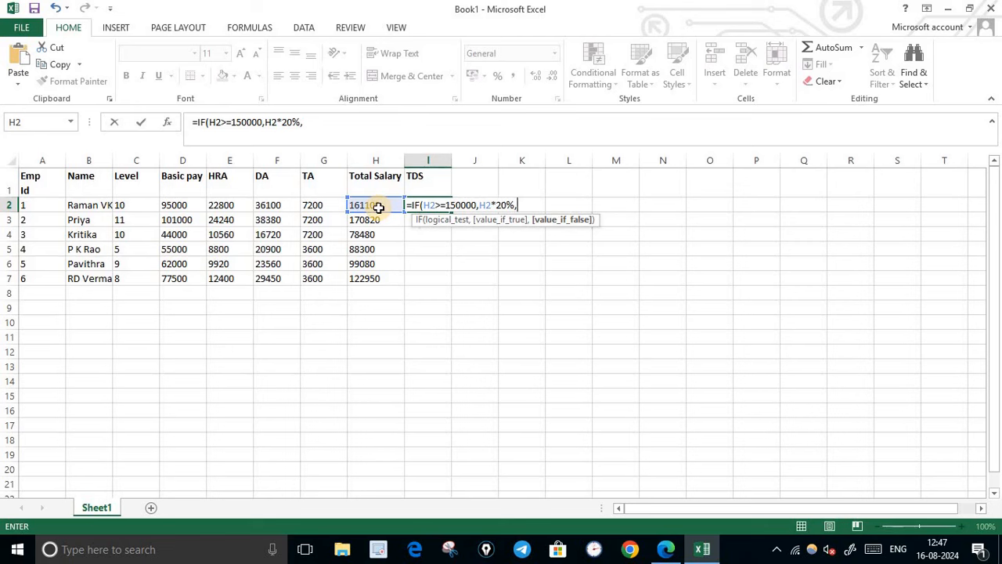
click(378, 206)
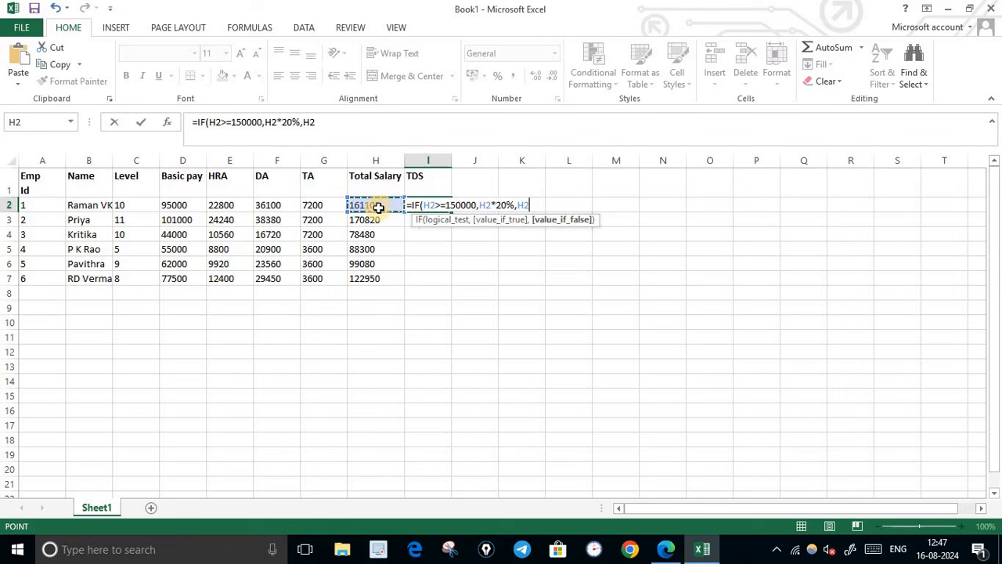
text(*)
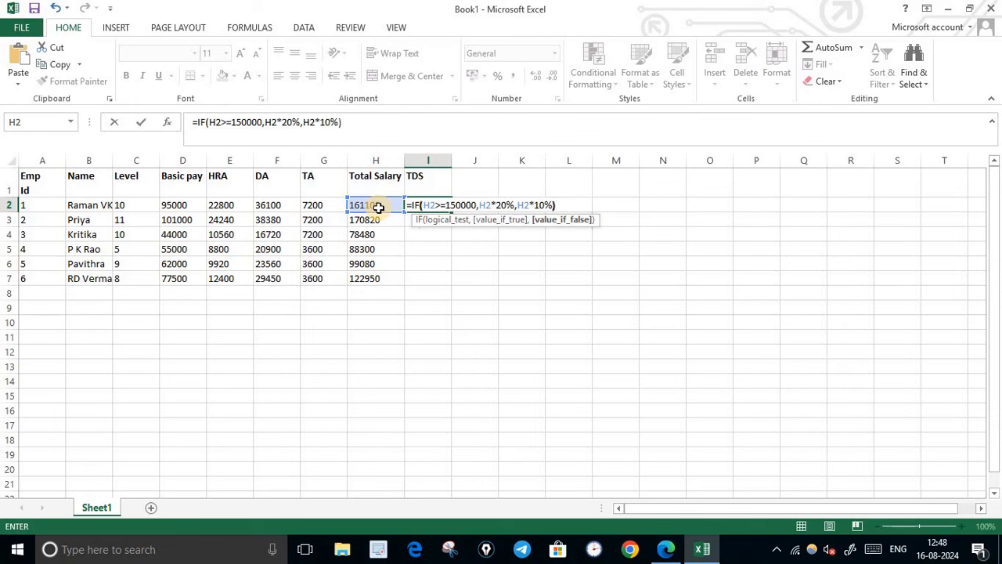
key(Return)
Step: Fill the TDS formula from I2 down to I7 for all employees
click(436, 208)
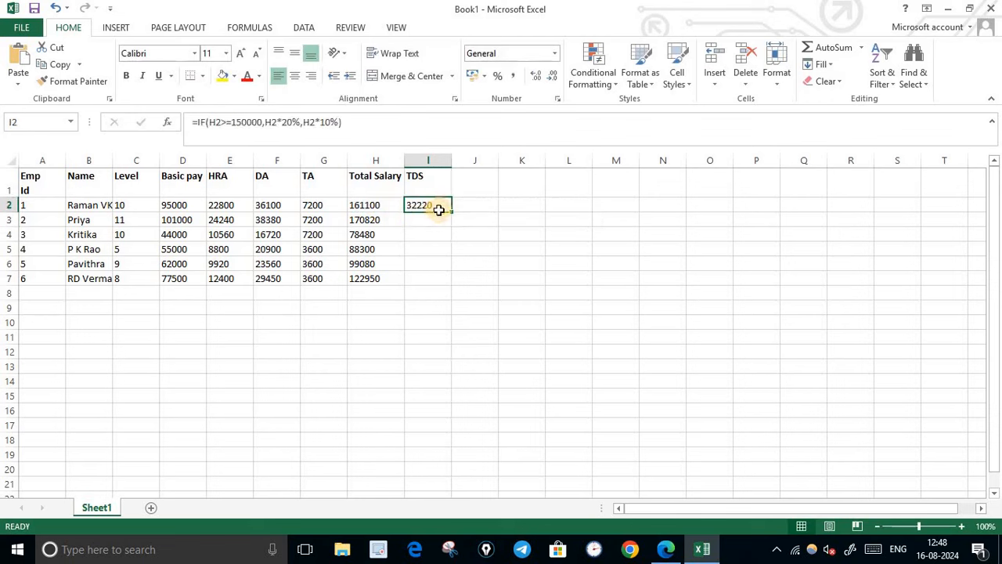
drag(453, 211, 446, 281)
click(534, 421)
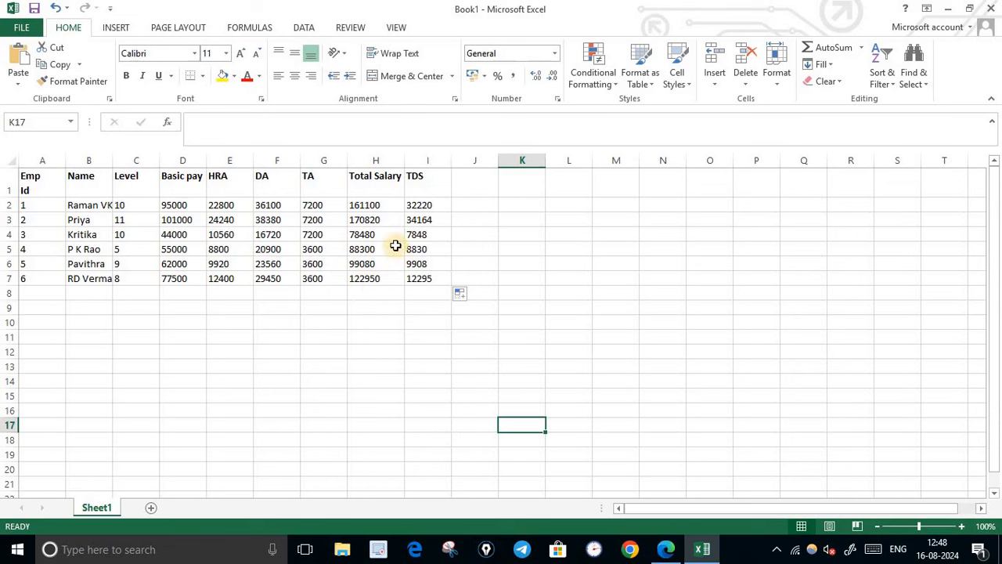
click(420, 328)
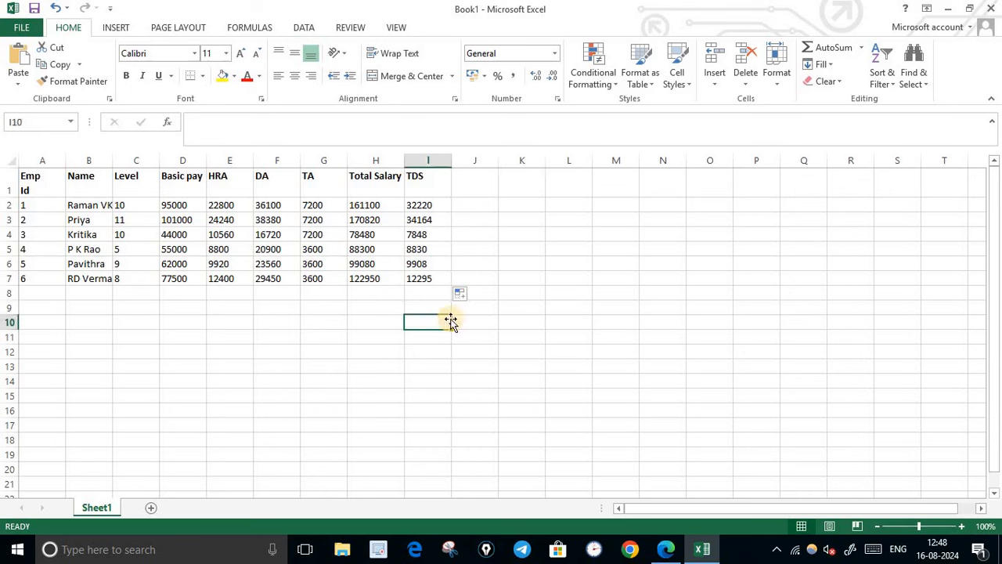
Step: Switch to the LECTURE 10 PDF in Edge and highlight the start of the TDS recovery rule and the separate fields requirement for allowances
click(664, 551)
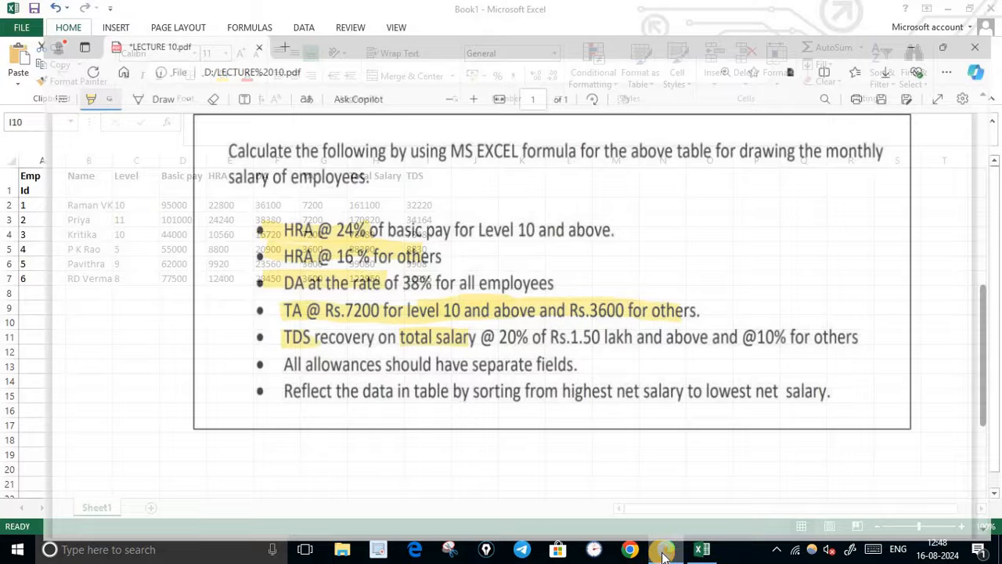
drag(271, 319, 420, 319)
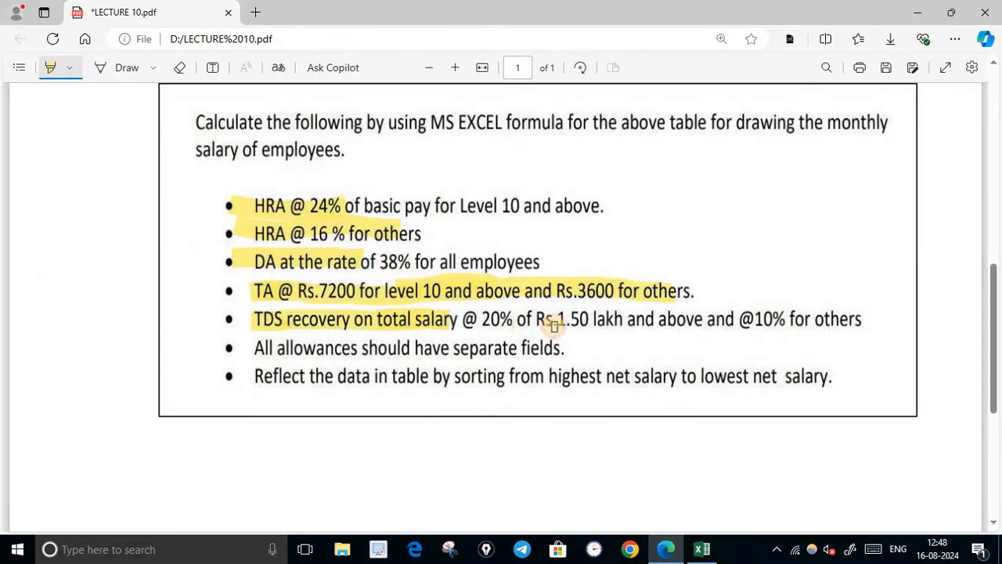
drag(554, 323, 563, 321)
drag(259, 347, 563, 348)
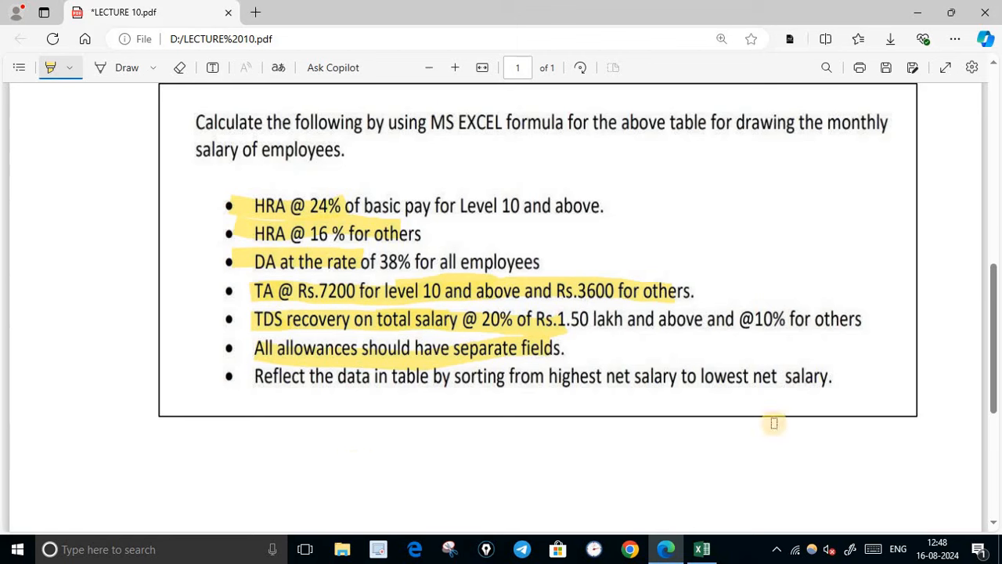
Step: Switch back to the Excel workbook and add the header Net Salary in J1
mouse_move(679, 555)
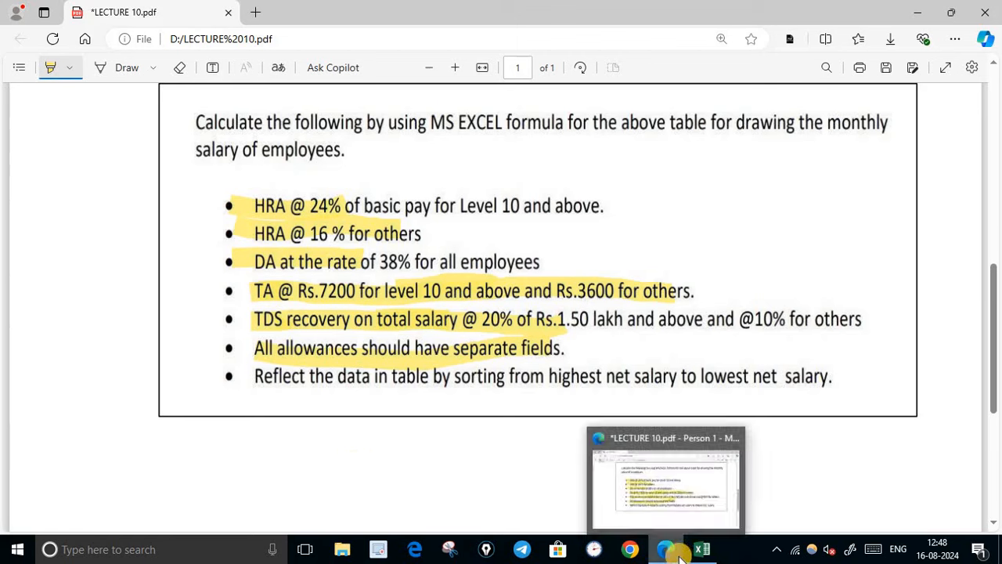
click(702, 551)
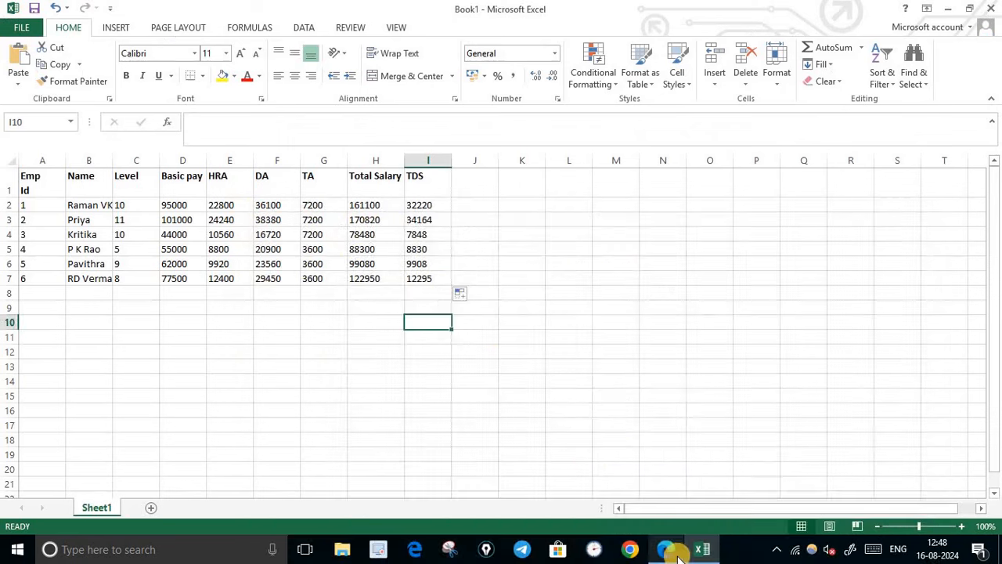
click(490, 190)
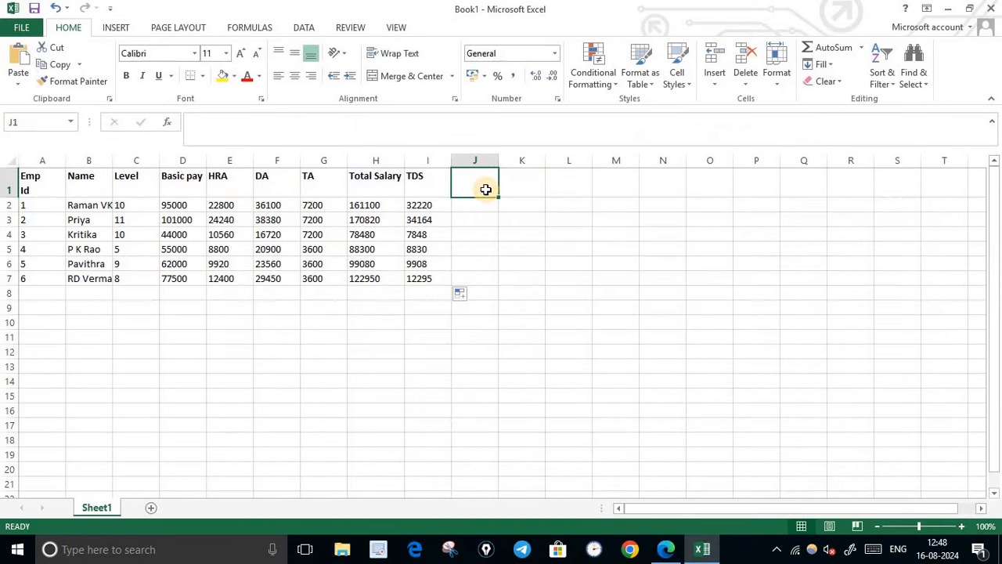
text(Net Salary)
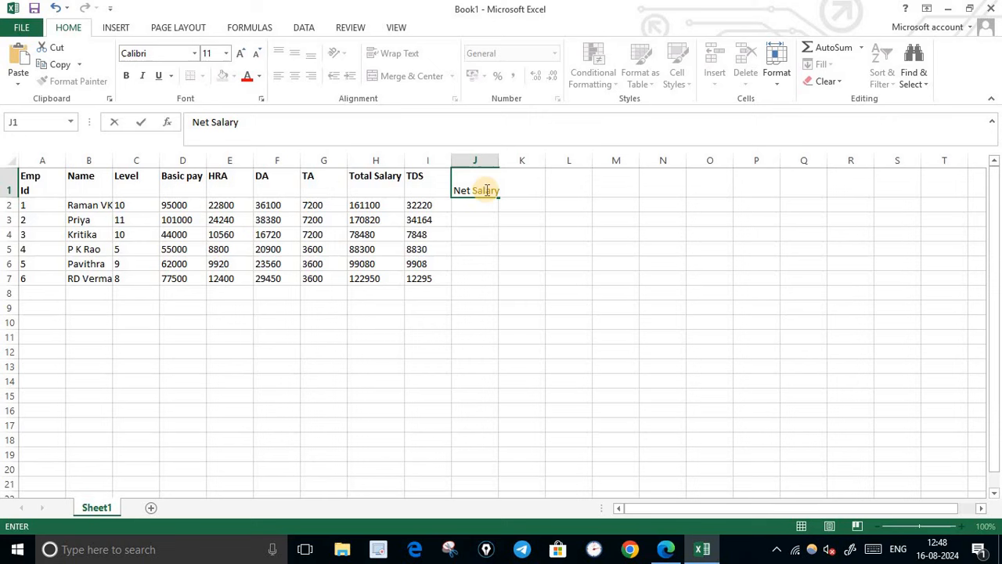
click(480, 232)
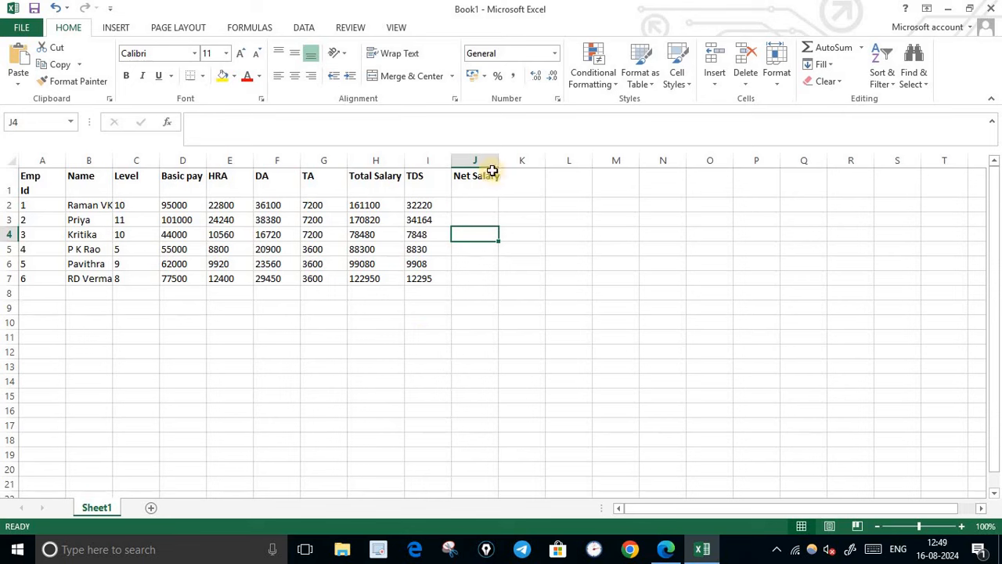
Step: Enter the formula =H2-I2 in J2 to calculate the first employee's net salary
click(484, 203)
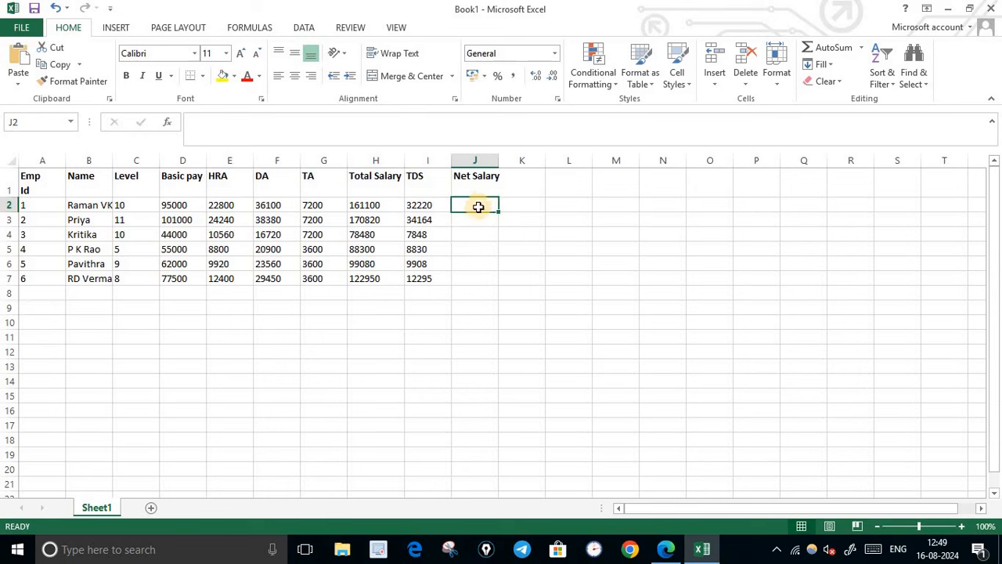
text(=)
click(372, 206)
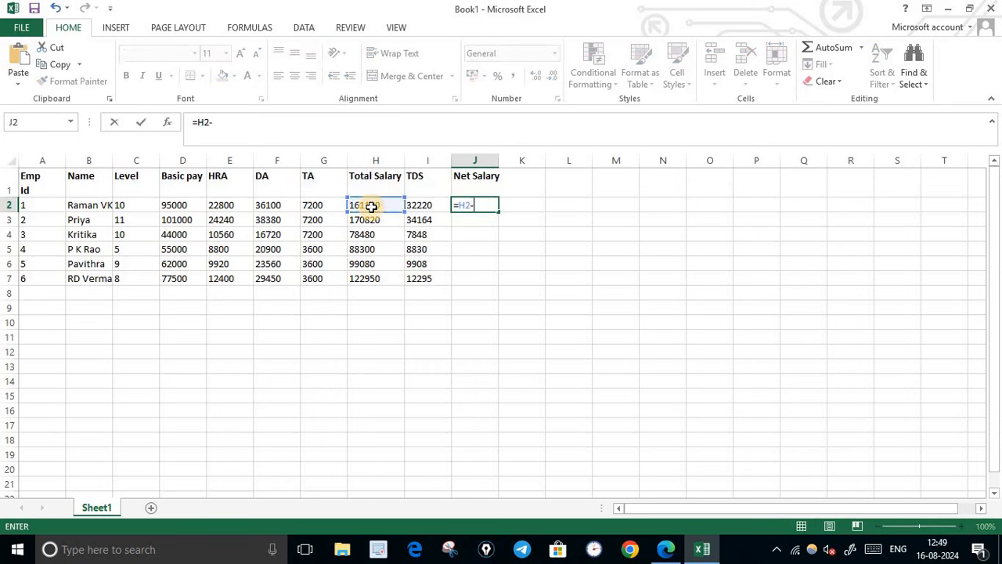
text(-)
click(441, 207)
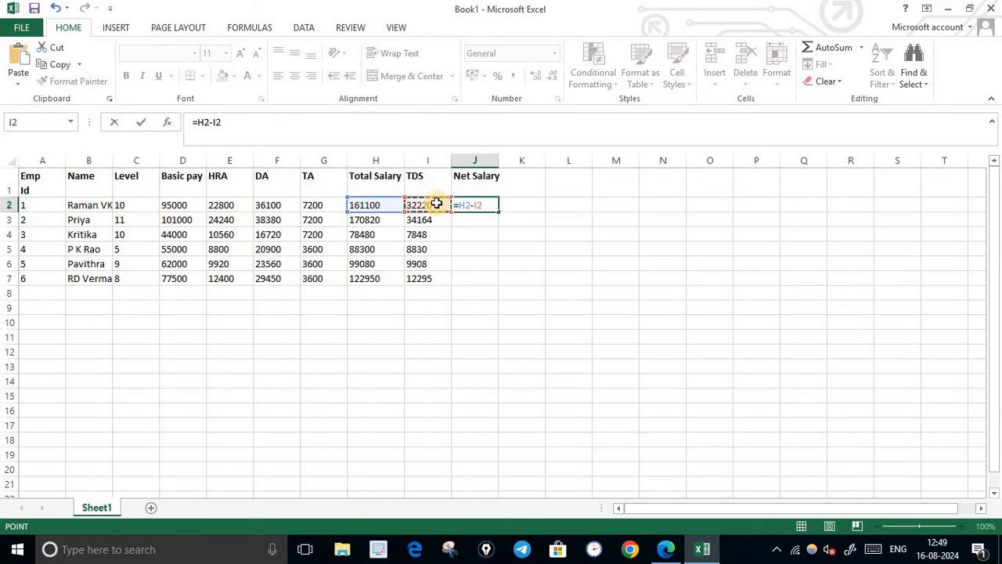
key(Return)
Step: Fill the net salary formula from J2 down to J7 for all employees
click(479, 206)
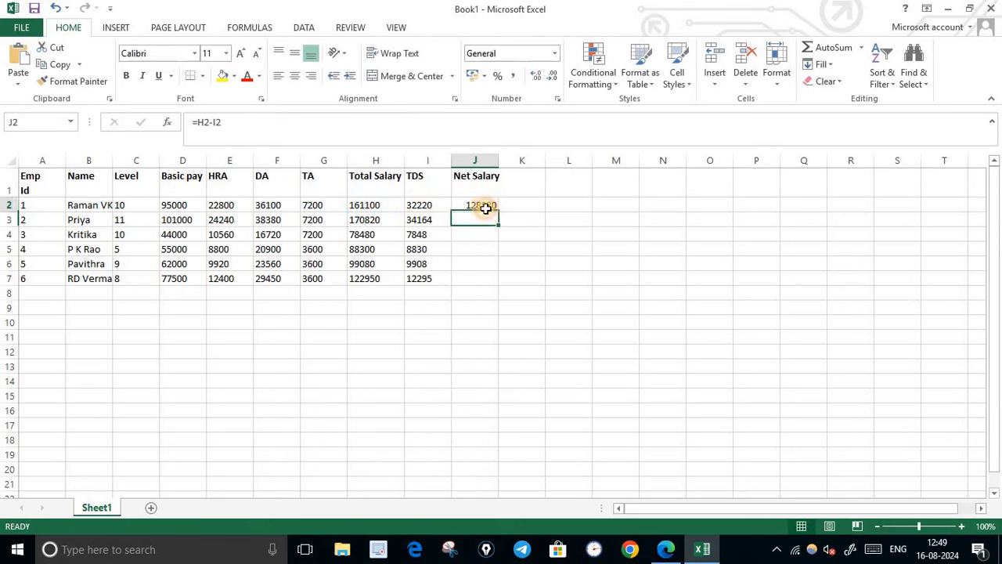
drag(501, 210, 505, 282)
click(609, 306)
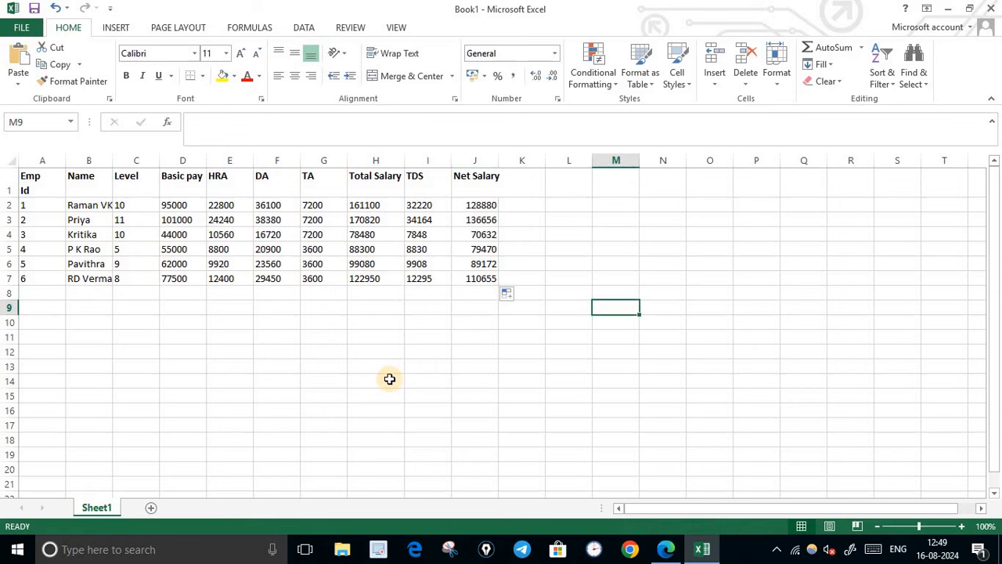
Step: Check the PDF's sorting requirement, and try to sort only the Net Salary column J1:J7 from largest to smallest, continuing with the current selection
click(669, 552)
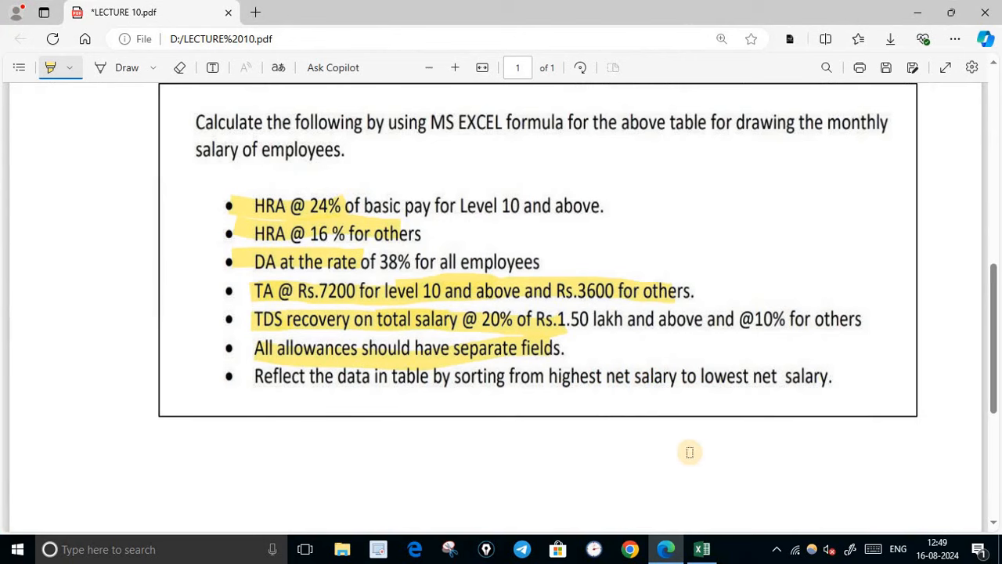
click(667, 549)
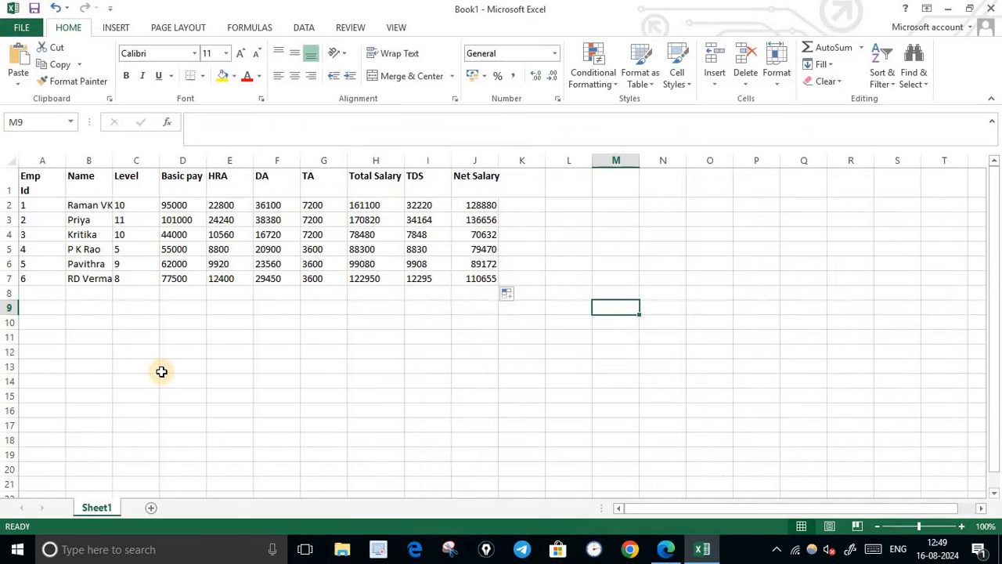
drag(476, 188, 466, 274)
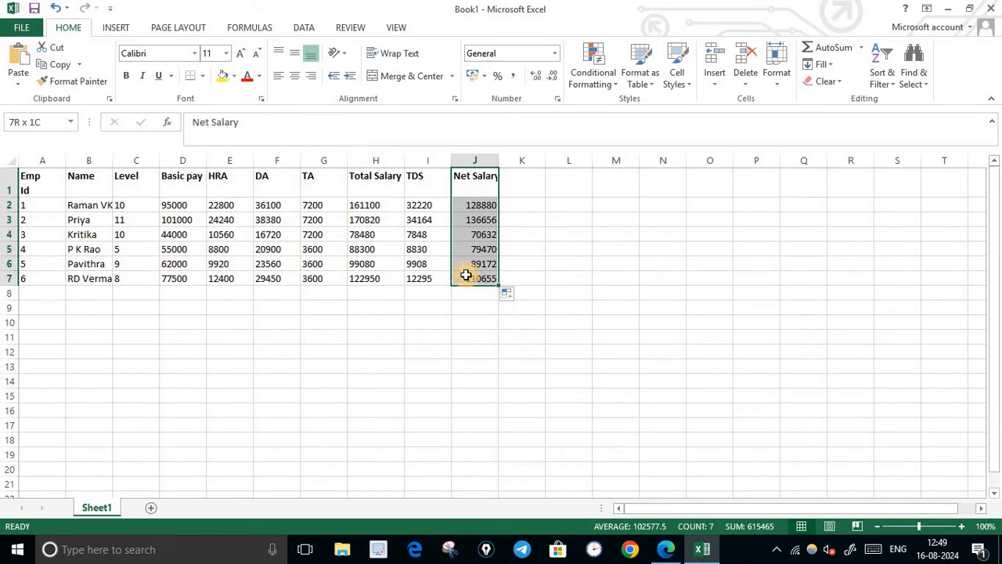
click(889, 78)
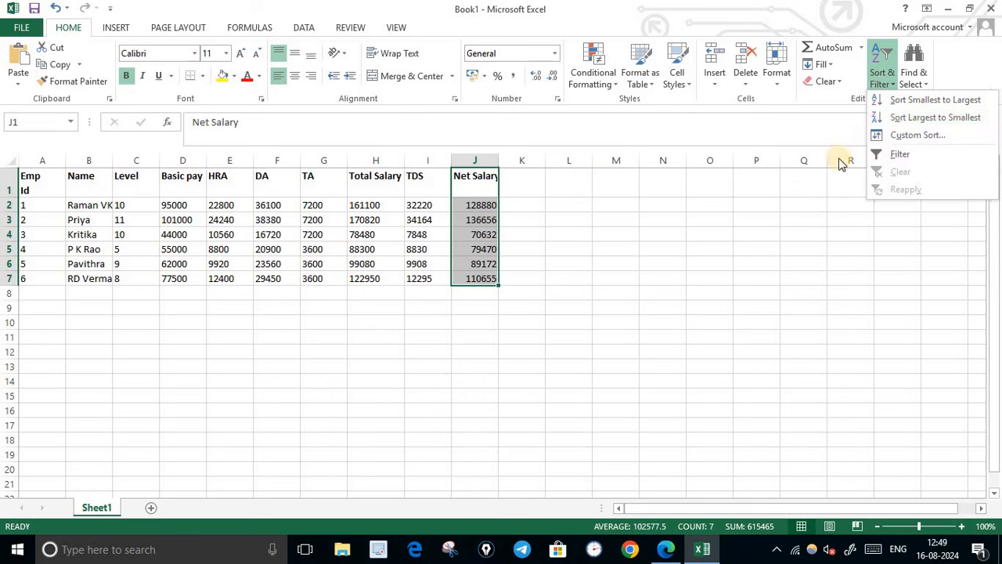
click(942, 126)
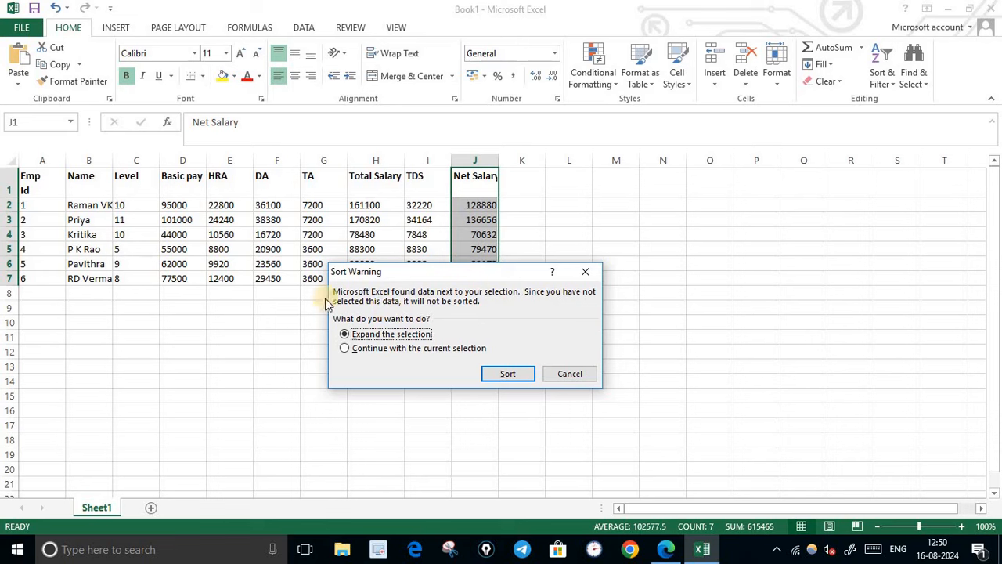
click(438, 348)
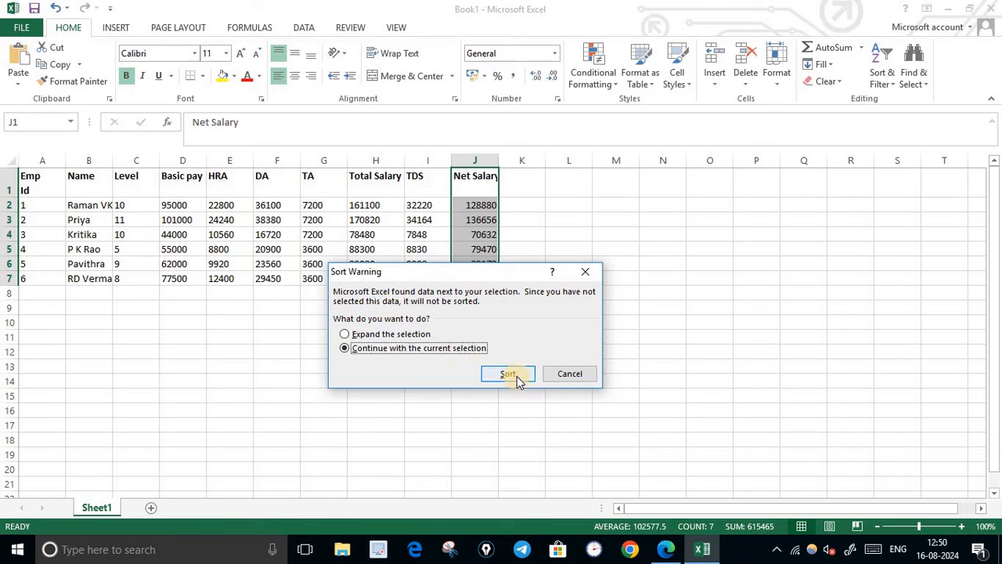
click(517, 375)
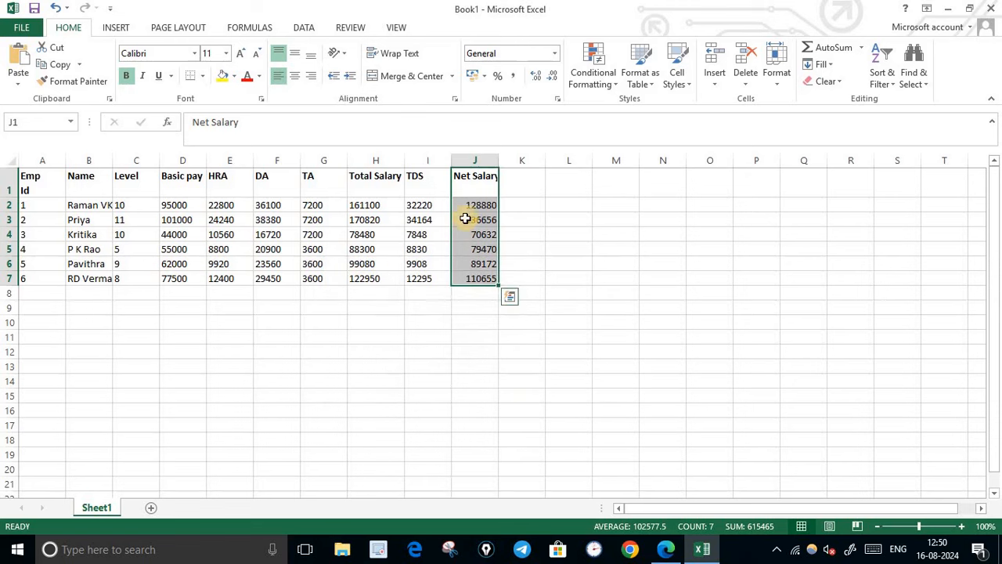
Step: Undo the sort of the Net Salary column and clear the selection
click(59, 11)
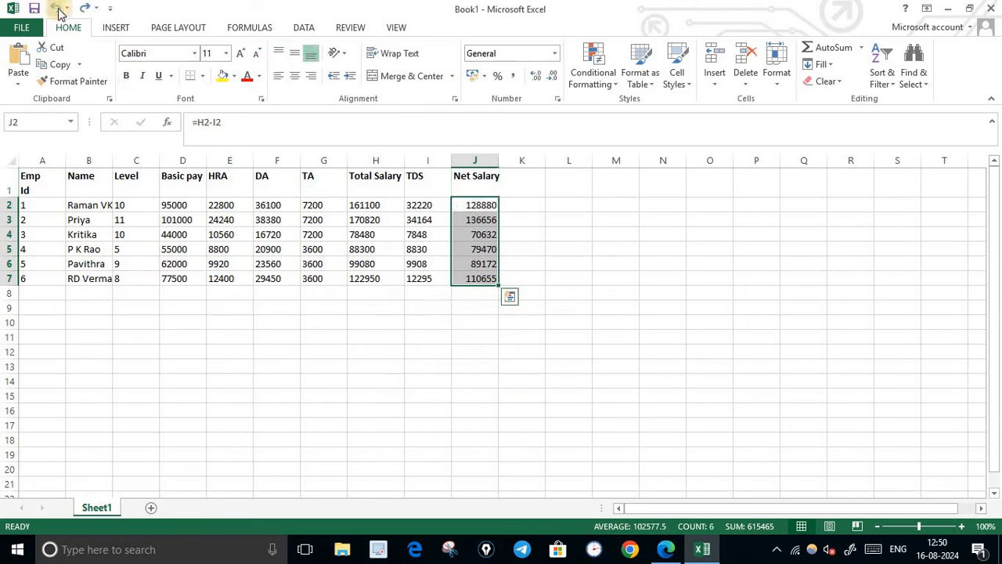
click(433, 450)
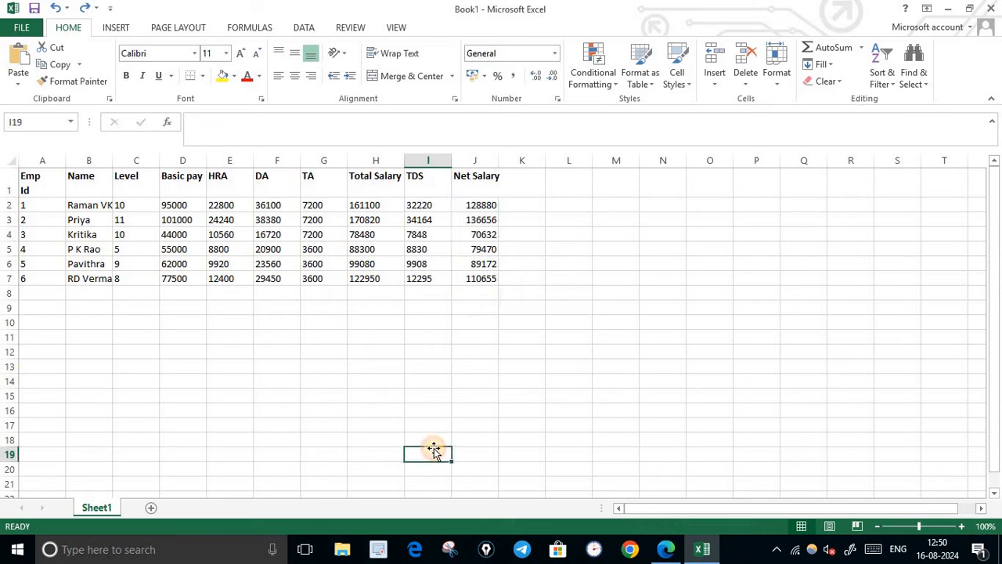
click(567, 365)
drag(30, 188, 470, 274)
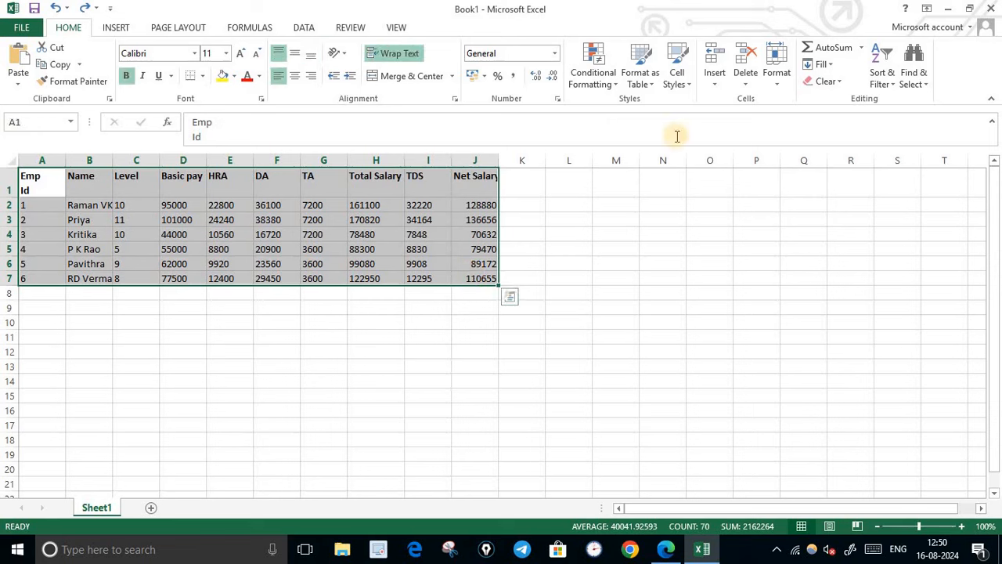
click(882, 76)
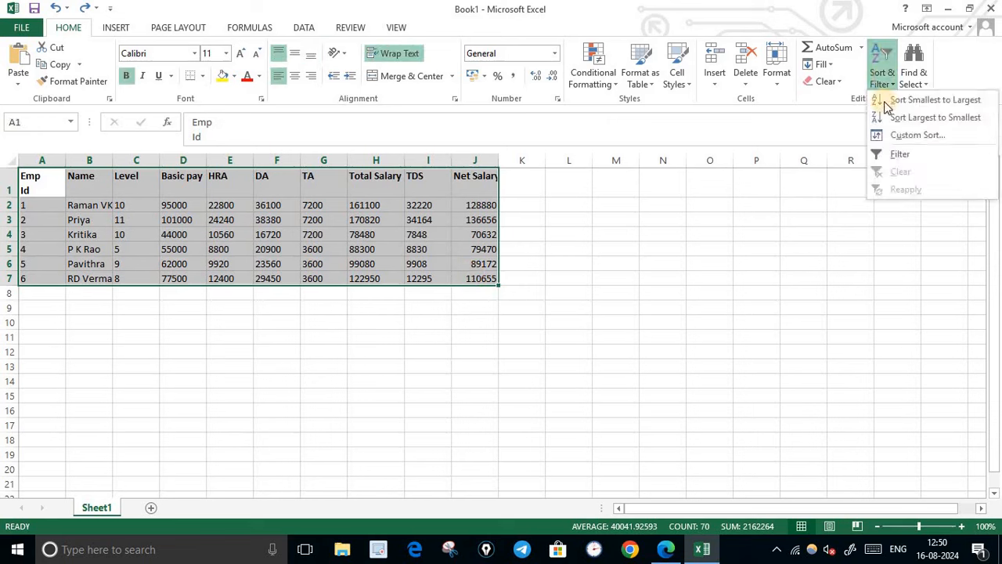
click(905, 137)
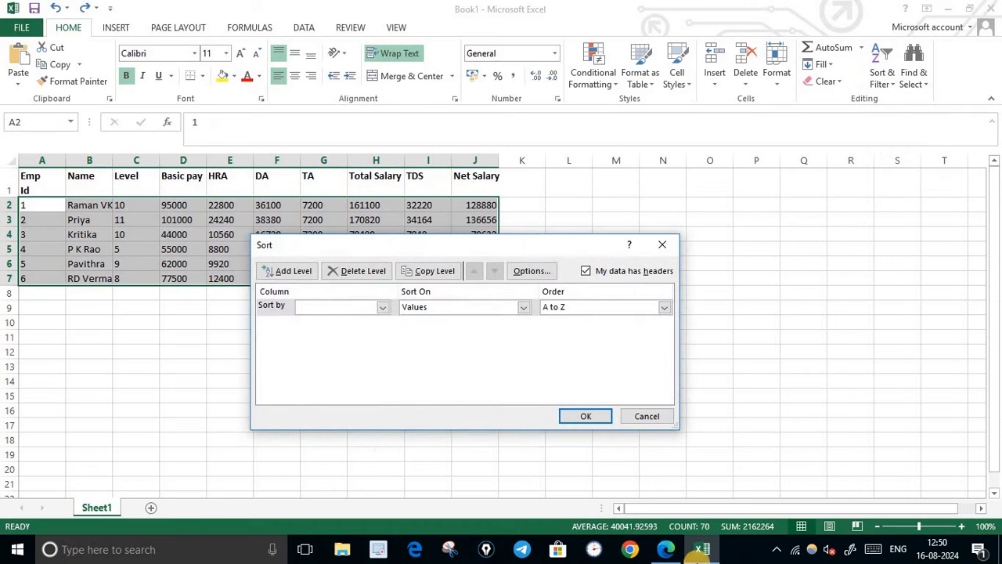
click(663, 550)
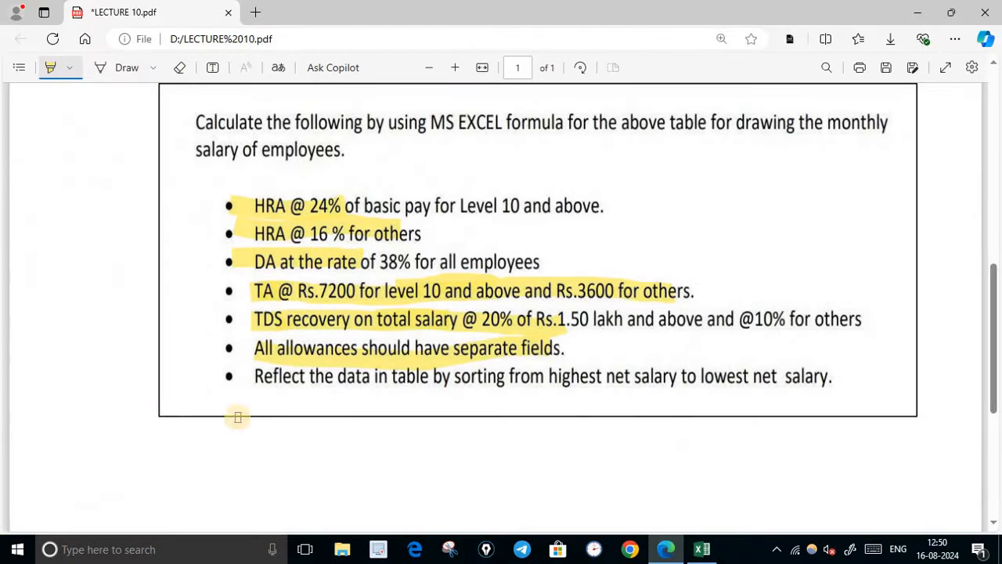
click(669, 547)
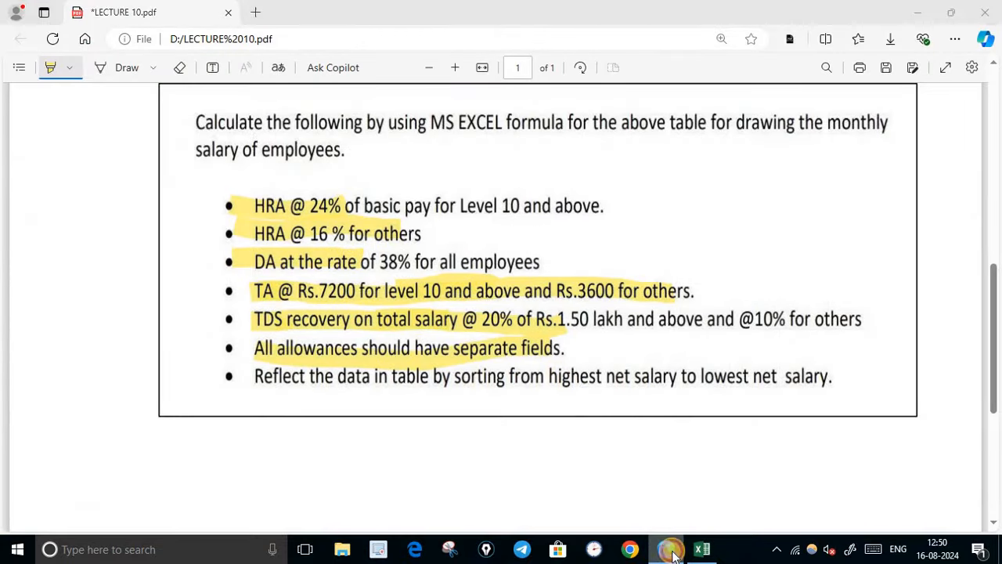
click(664, 245)
click(754, 401)
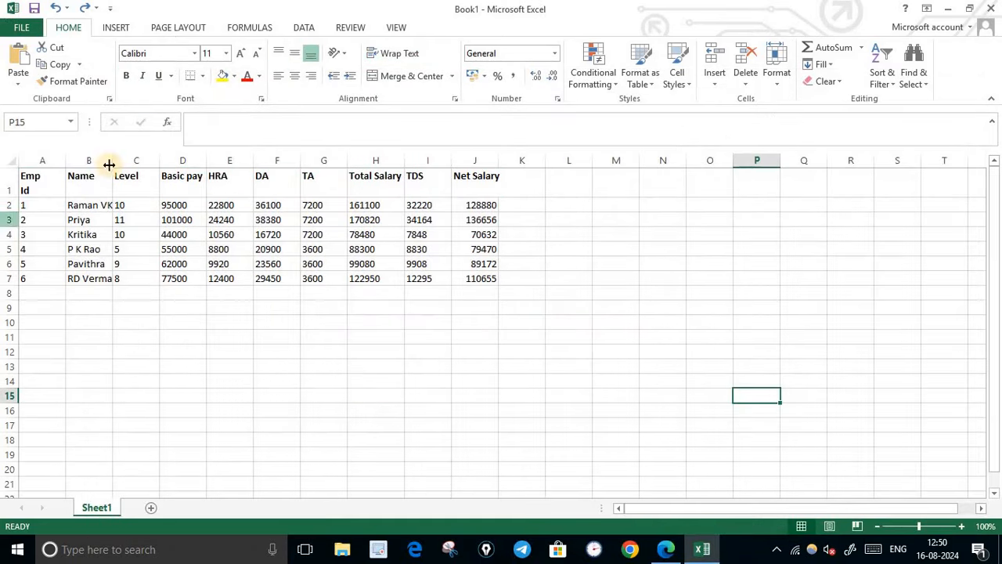
Step: Custom sort the whole employee table A1:J7 by Net Salary, on Values, in Largest to Smallest order
drag(56, 183, 474, 278)
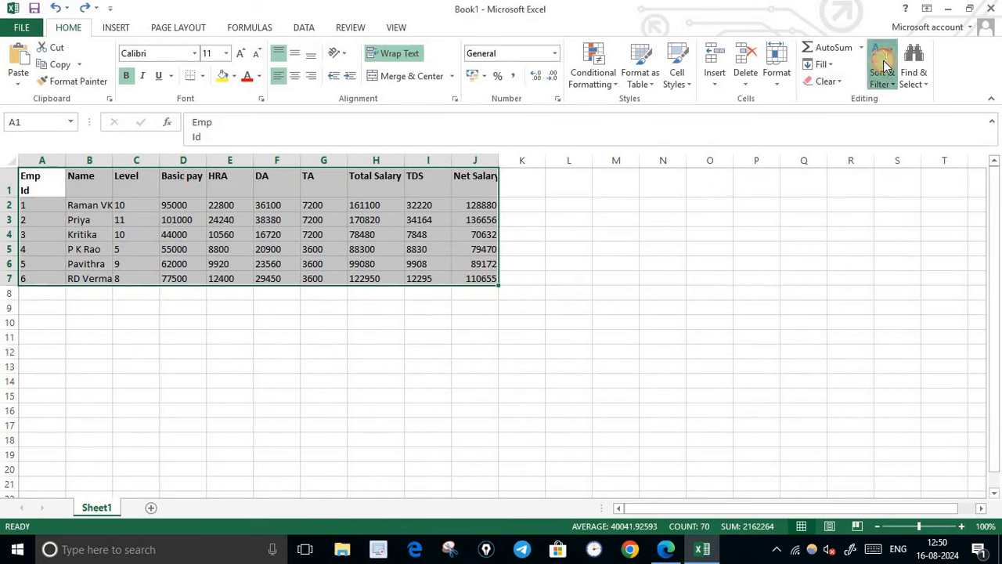
click(883, 79)
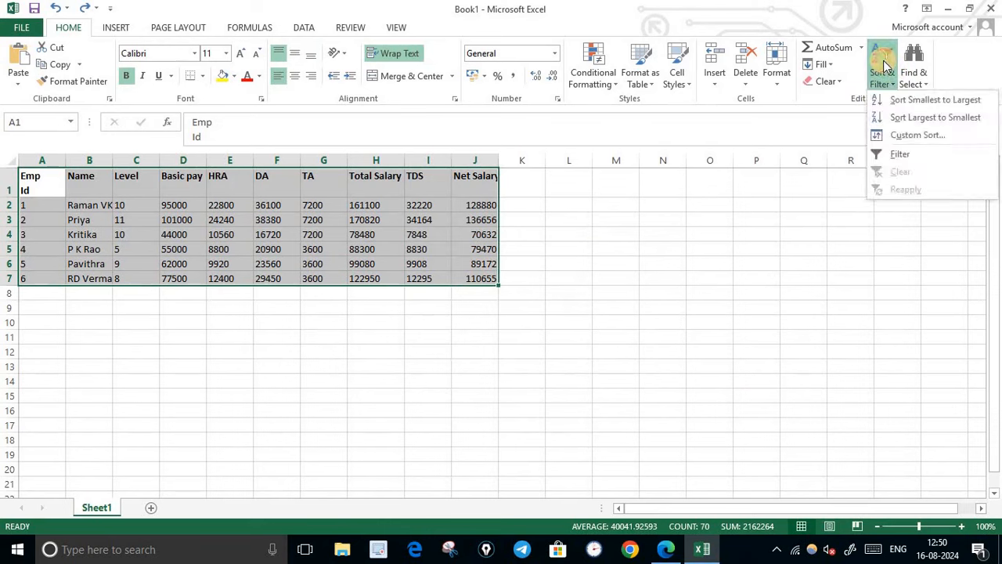
click(916, 136)
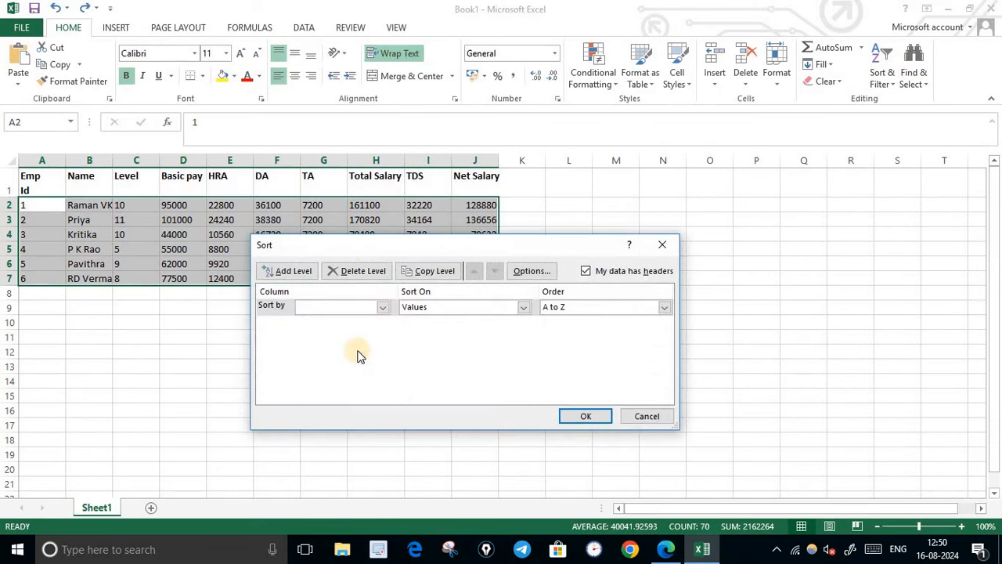
click(380, 306)
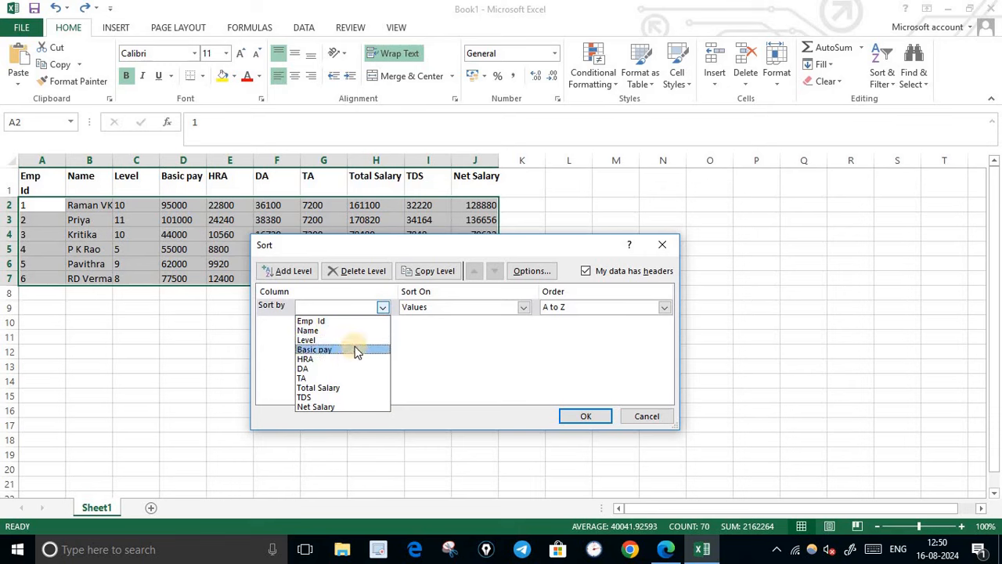
click(320, 407)
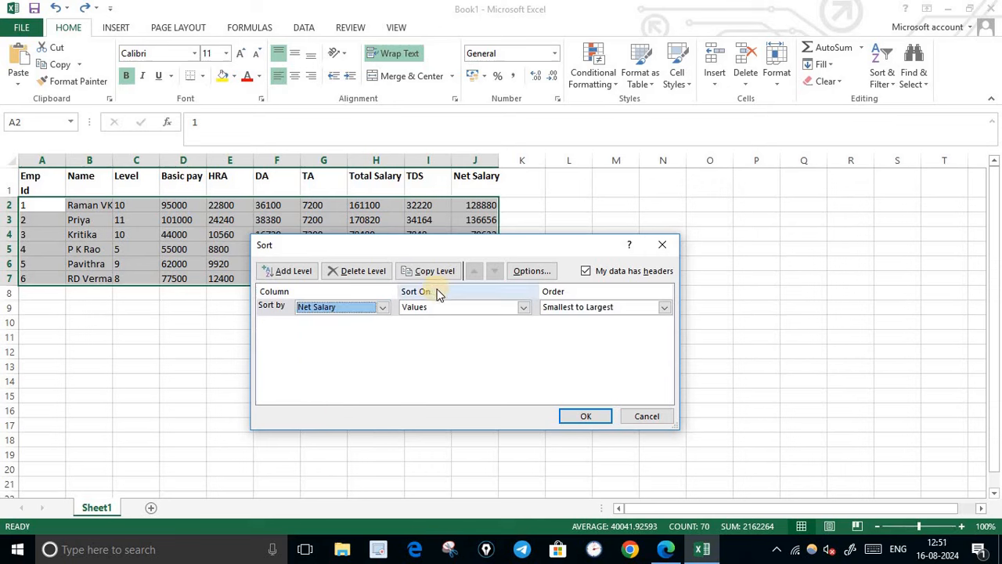
click(522, 307)
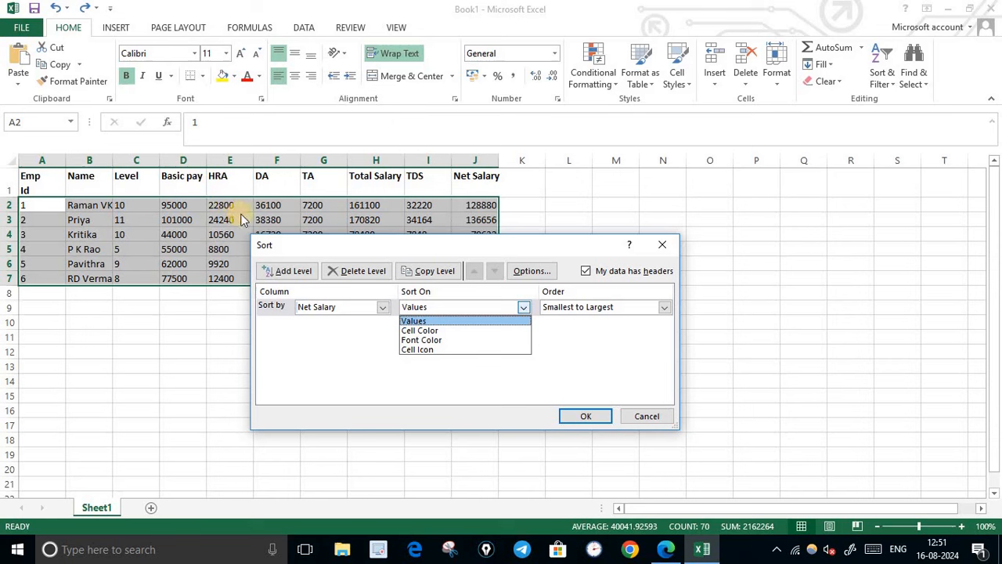
click(519, 310)
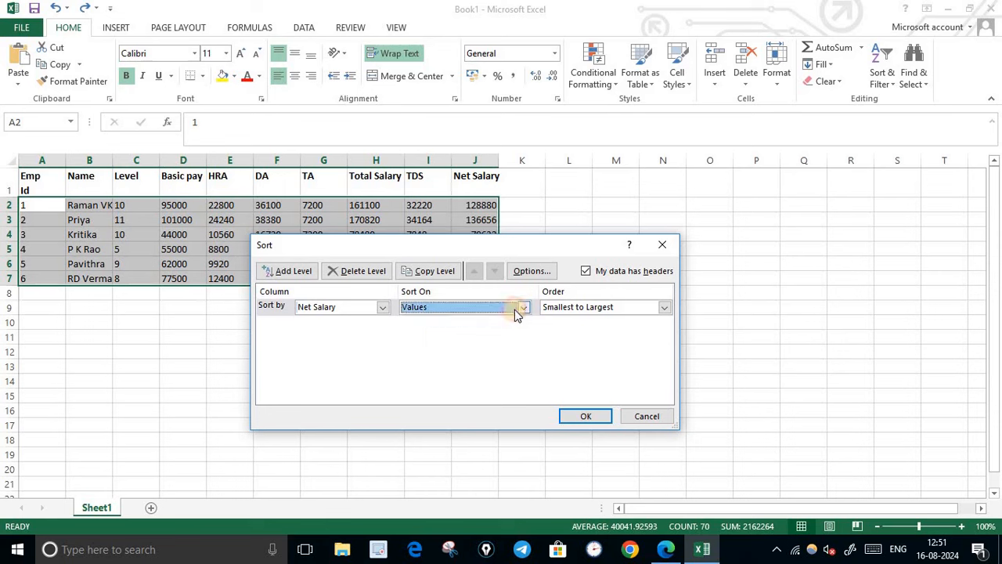
click(664, 309)
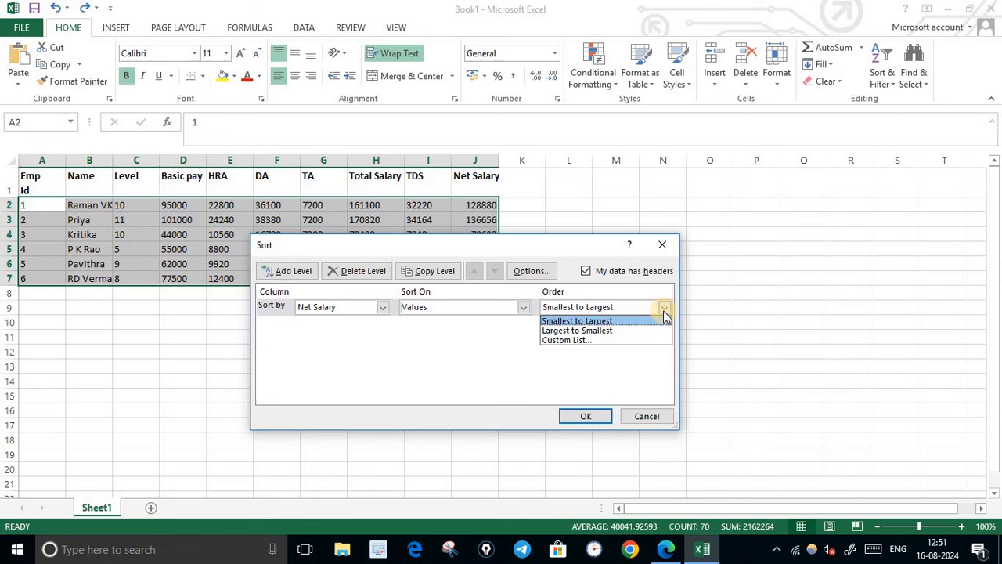
click(572, 332)
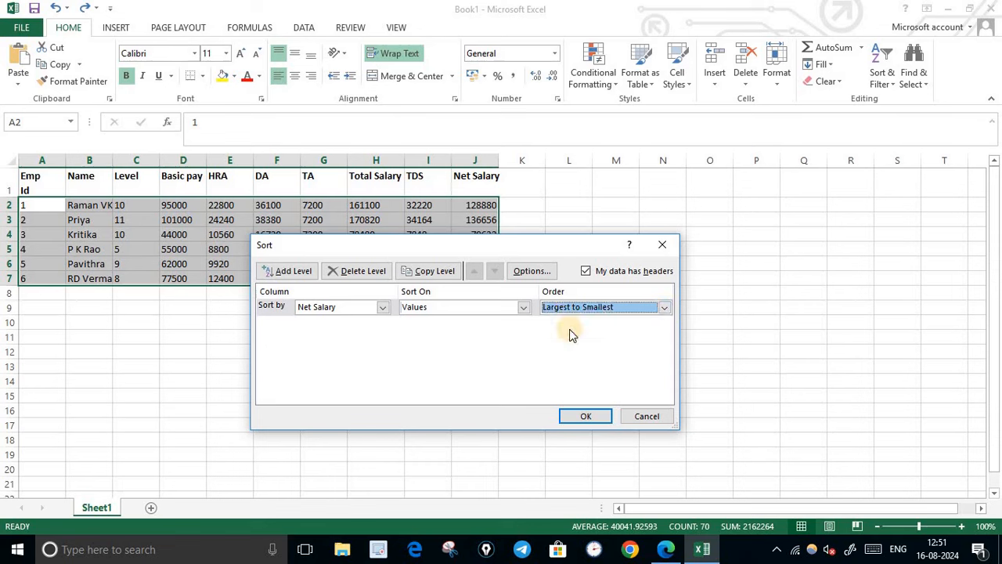
click(587, 417)
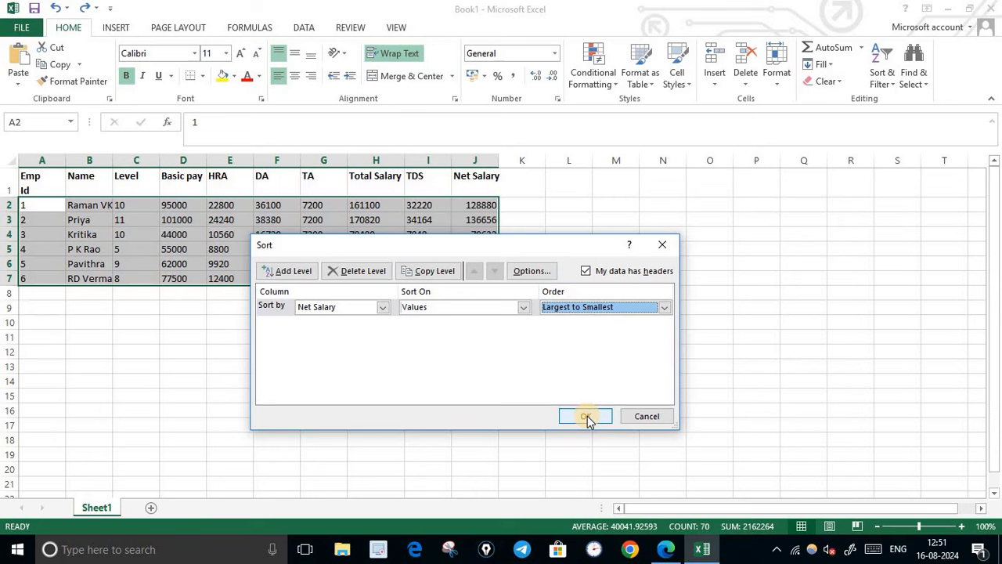
click(588, 419)
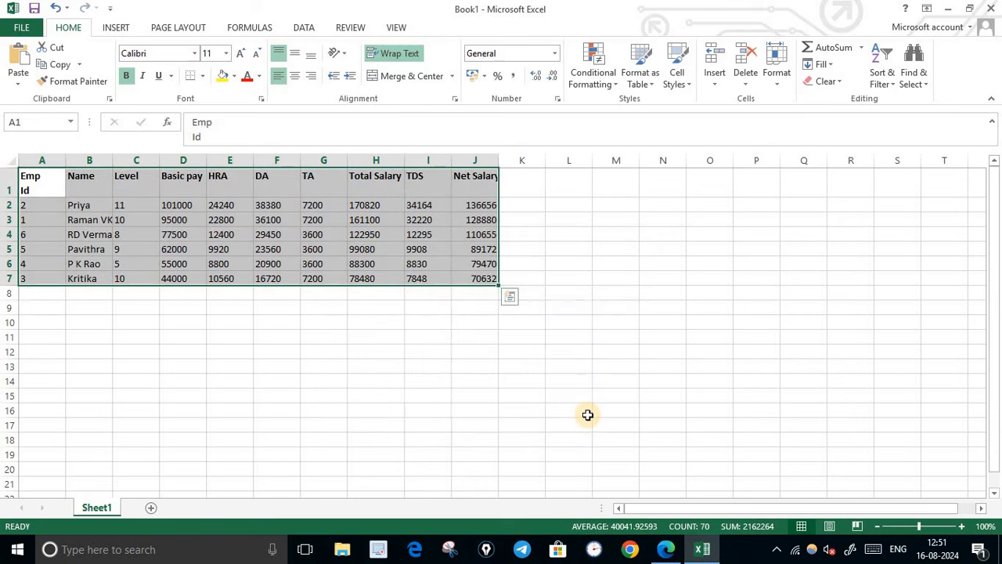
click(587, 414)
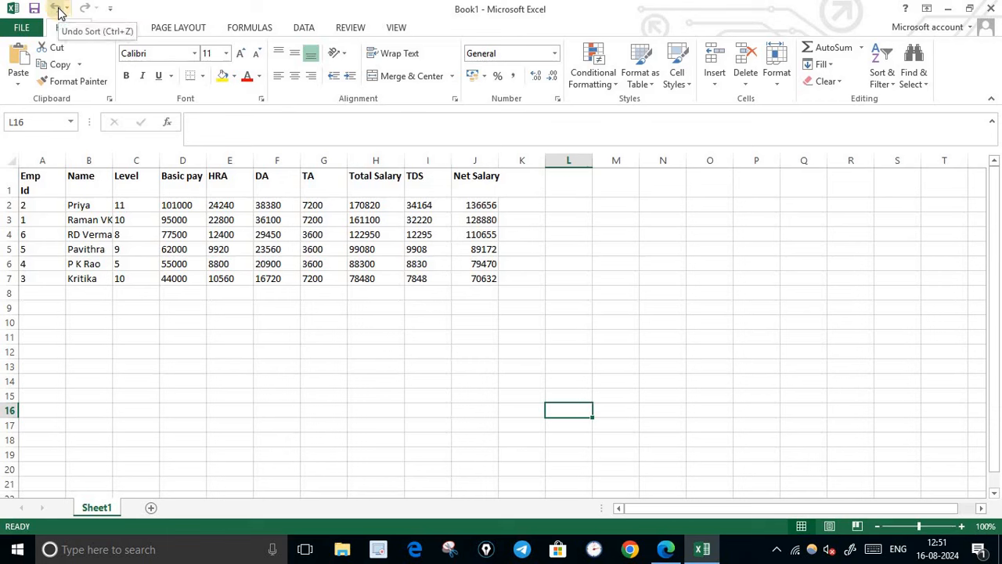
Step: Undo the table's net salary sort and redo it to compare the two row orders
click(58, 10)
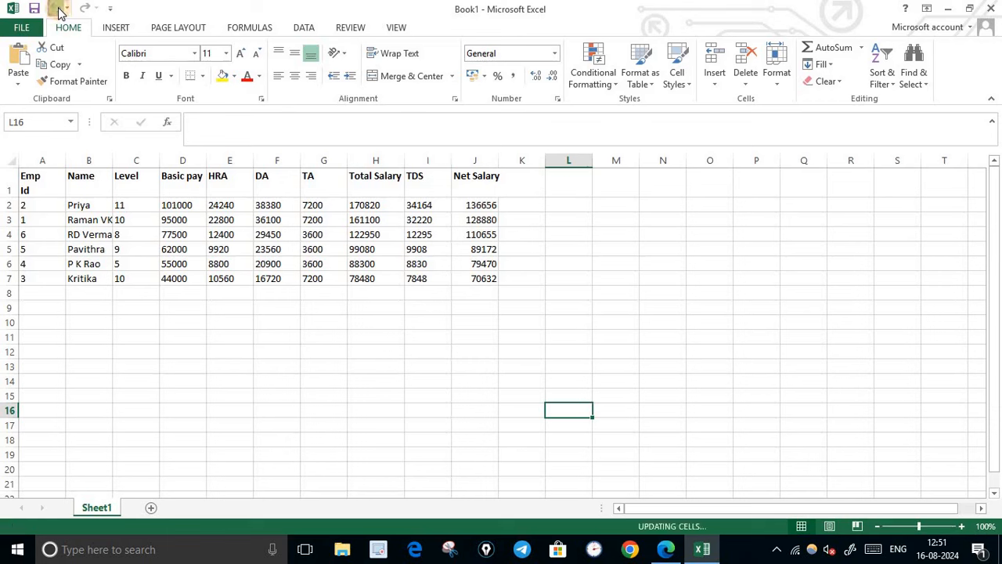
click(167, 338)
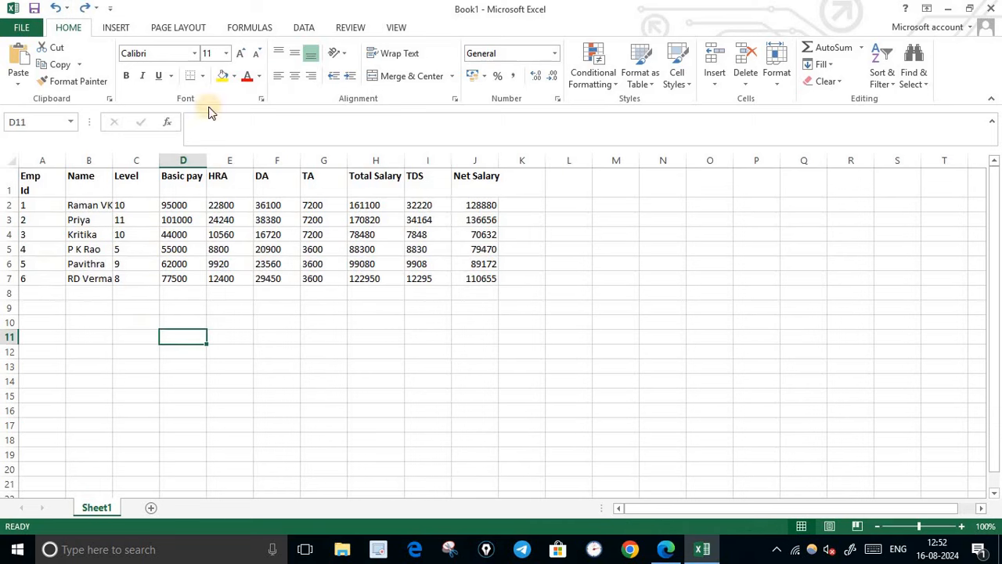
click(90, 8)
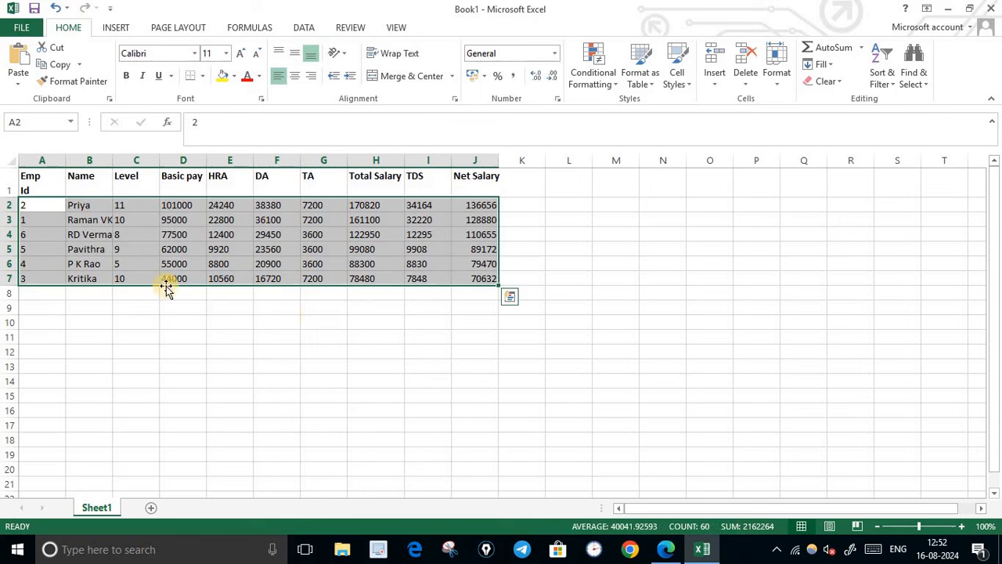
click(339, 393)
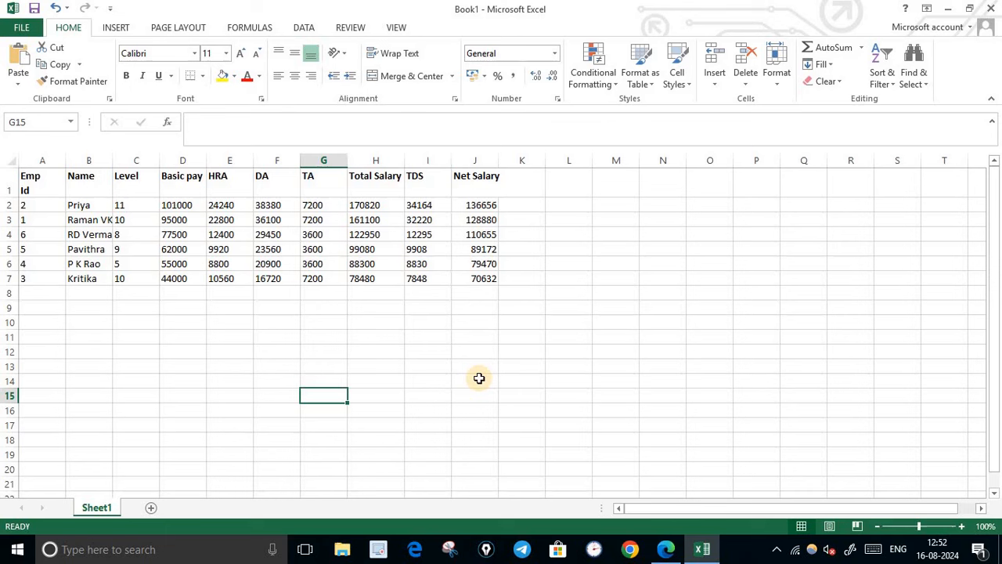
click(520, 465)
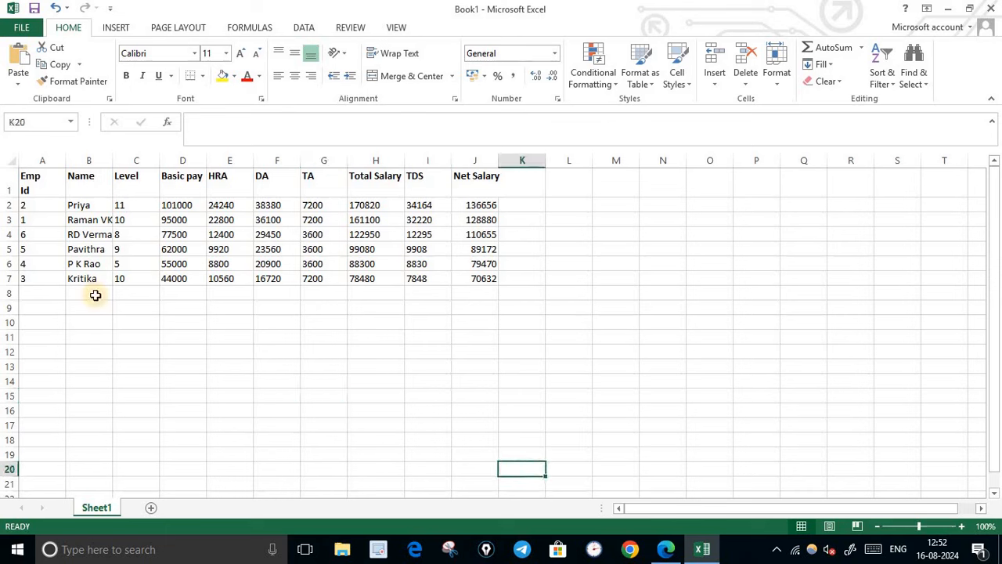
drag(43, 188, 54, 280)
click(72, 368)
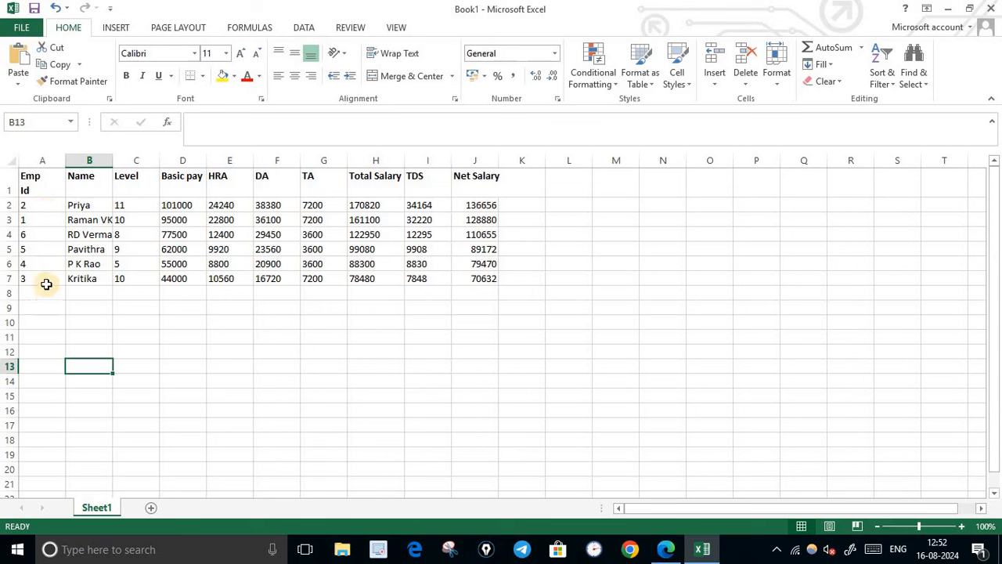
click(53, 184)
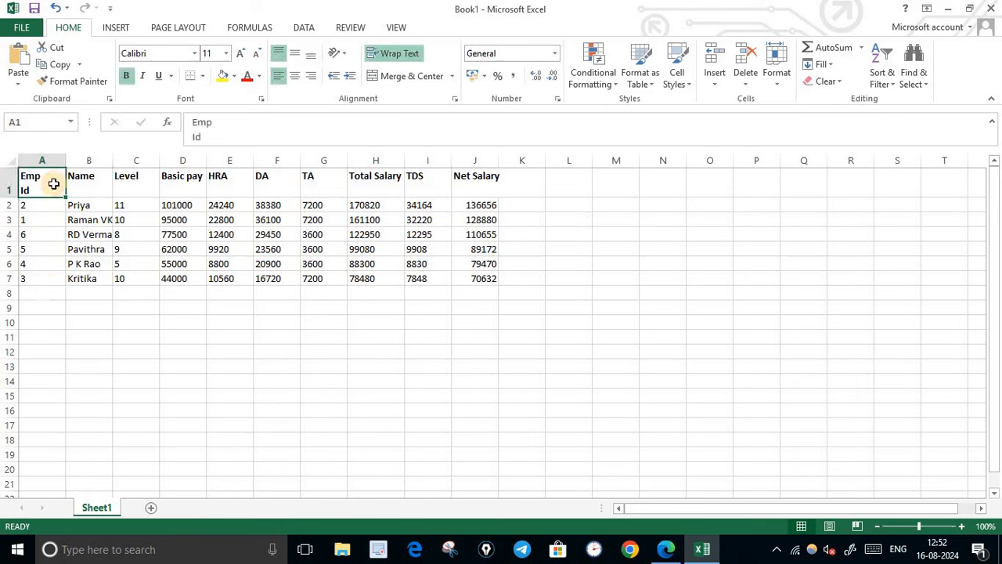
drag(53, 183, 492, 277)
click(532, 355)
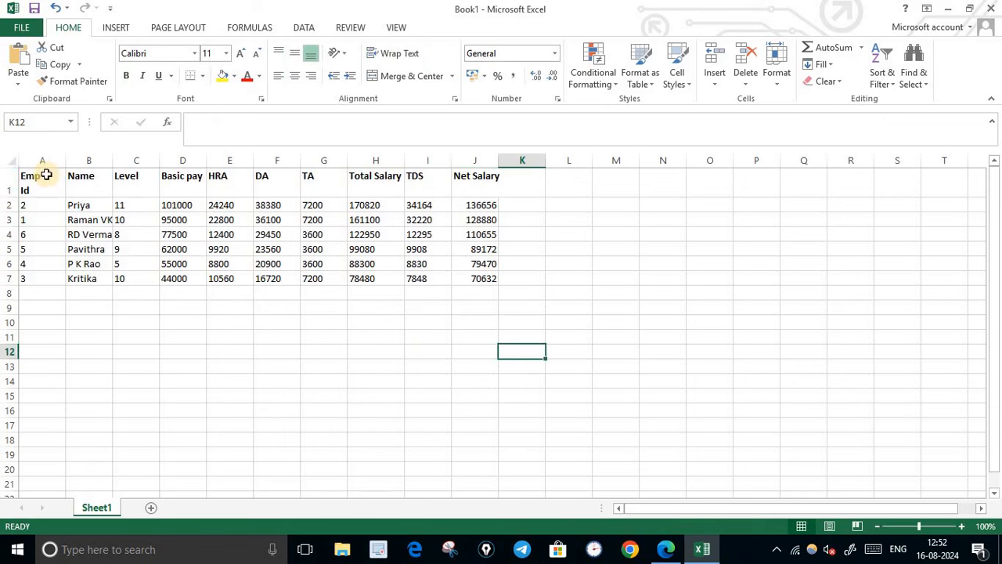
drag(46, 181, 45, 213)
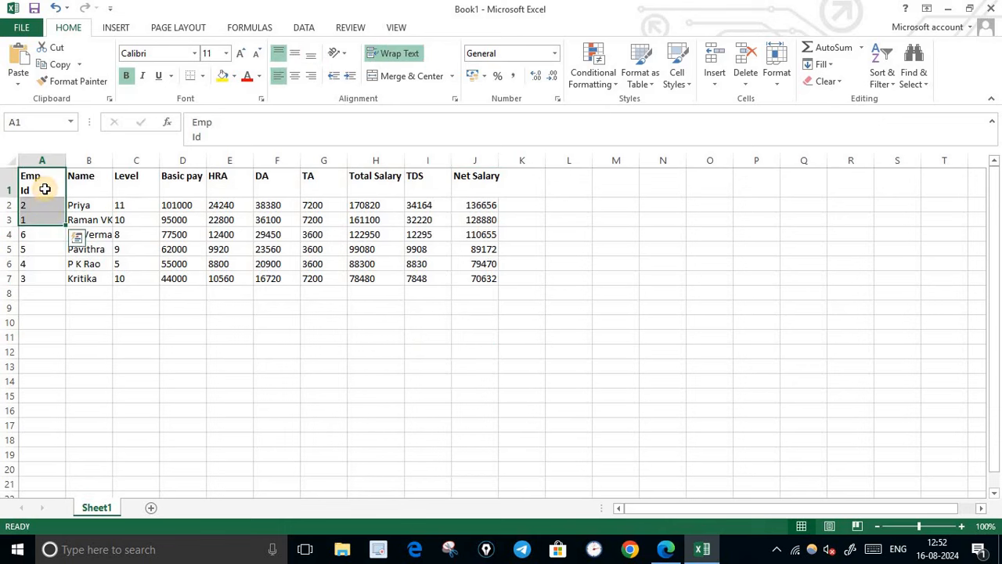
double_click(45, 189)
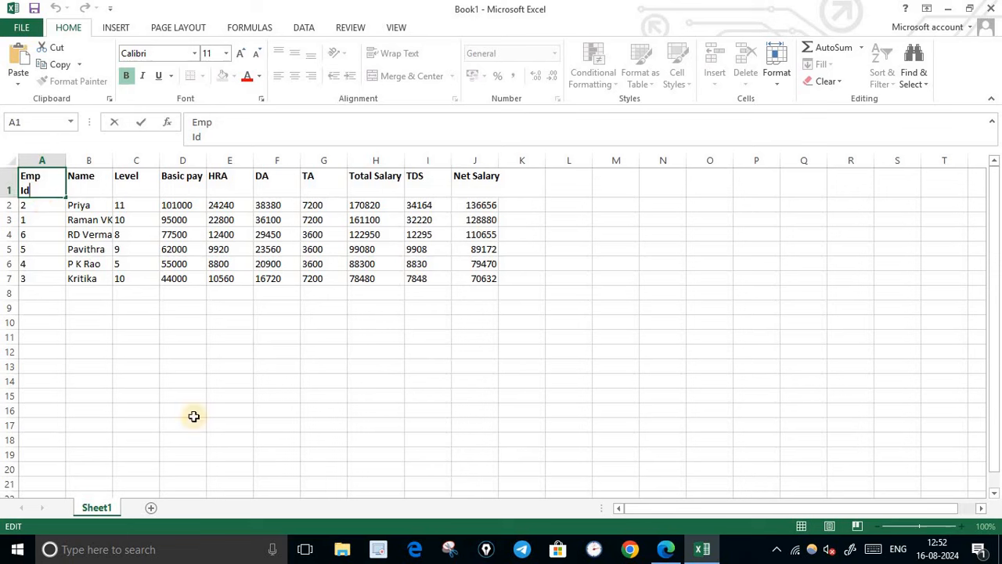
click(428, 468)
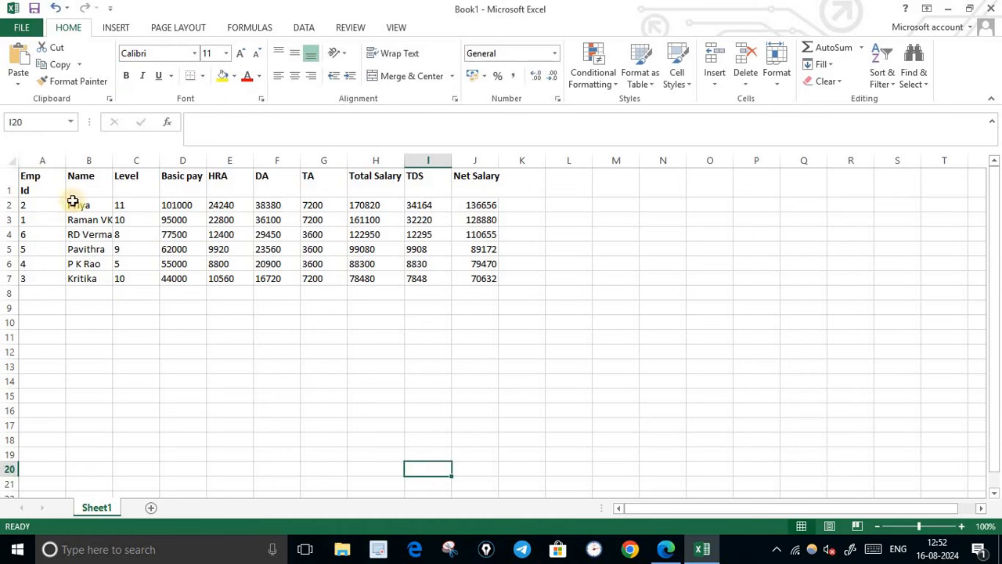
Step: Try to sort only the Emp Id column A1:A7 from smallest to largest, continuing with the current selection, and undo that sort
drag(38, 183, 36, 274)
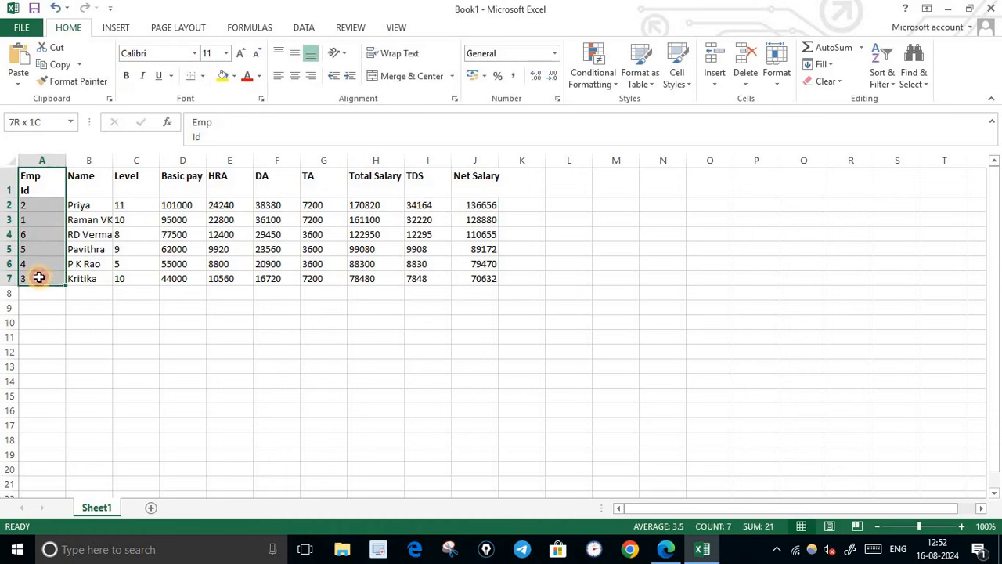
click(884, 82)
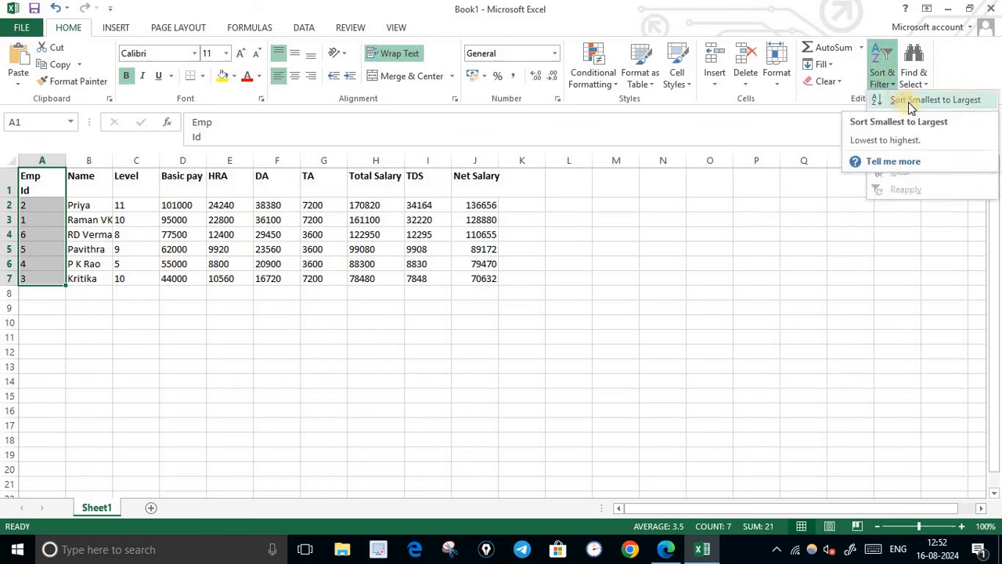
click(910, 103)
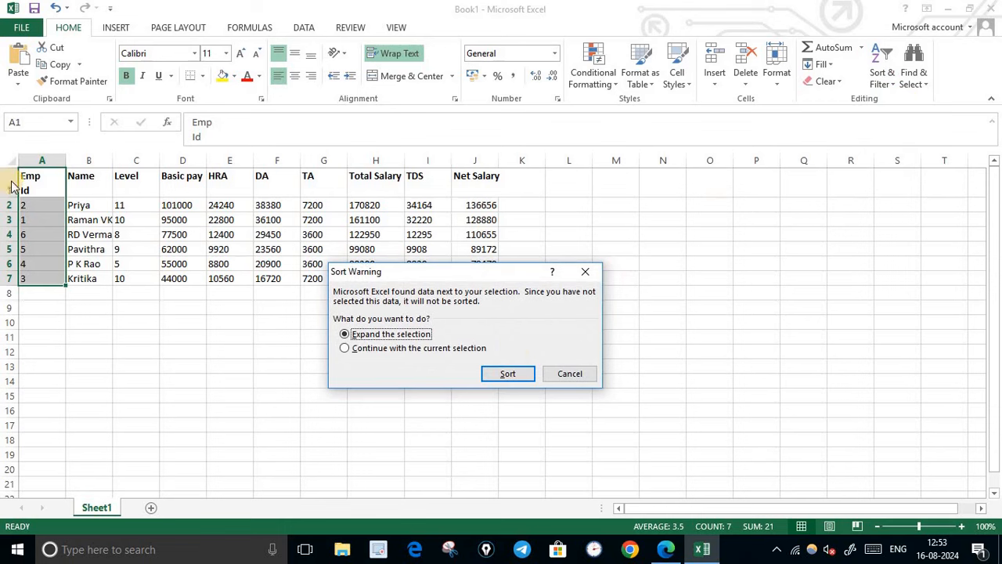
click(398, 349)
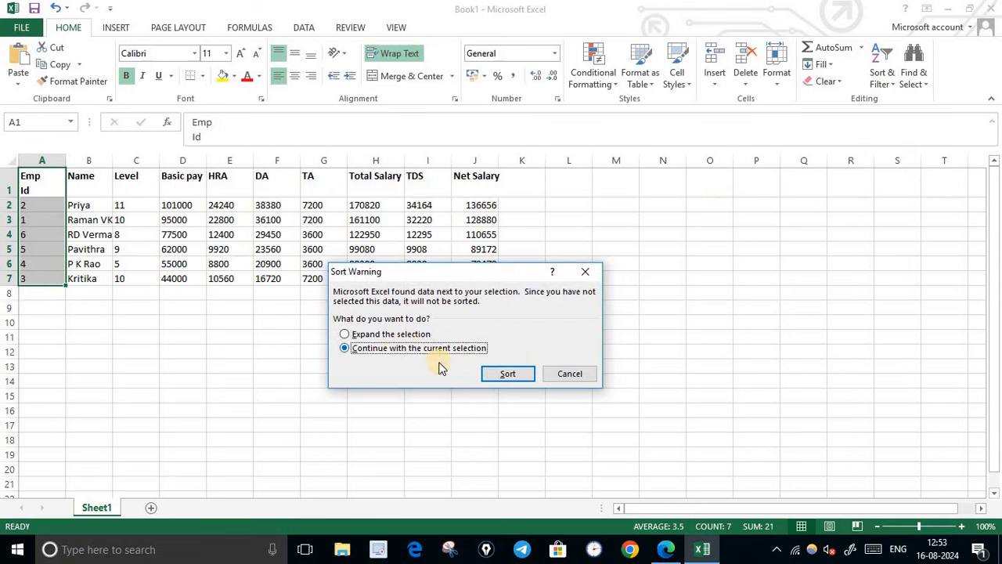
click(513, 379)
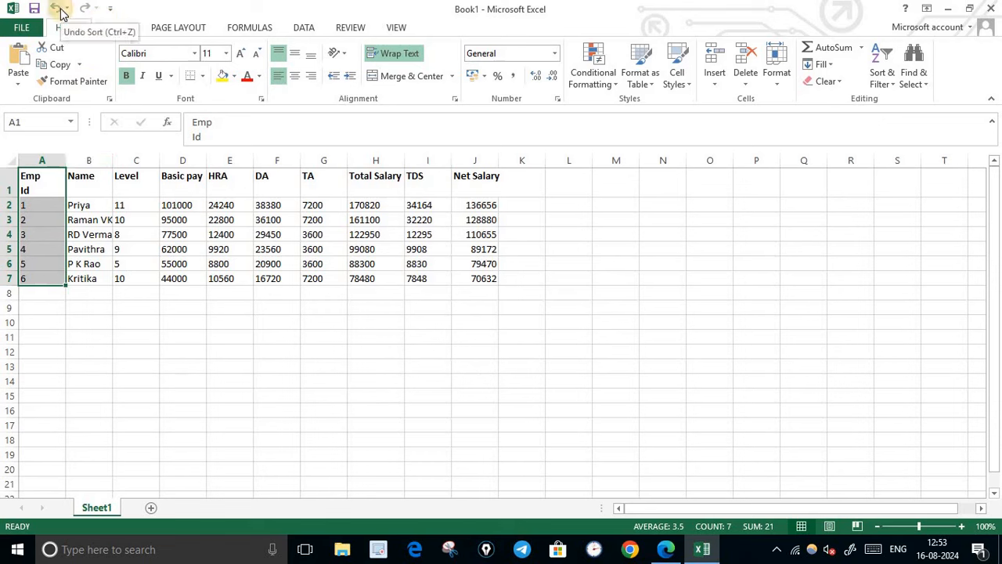
click(60, 10)
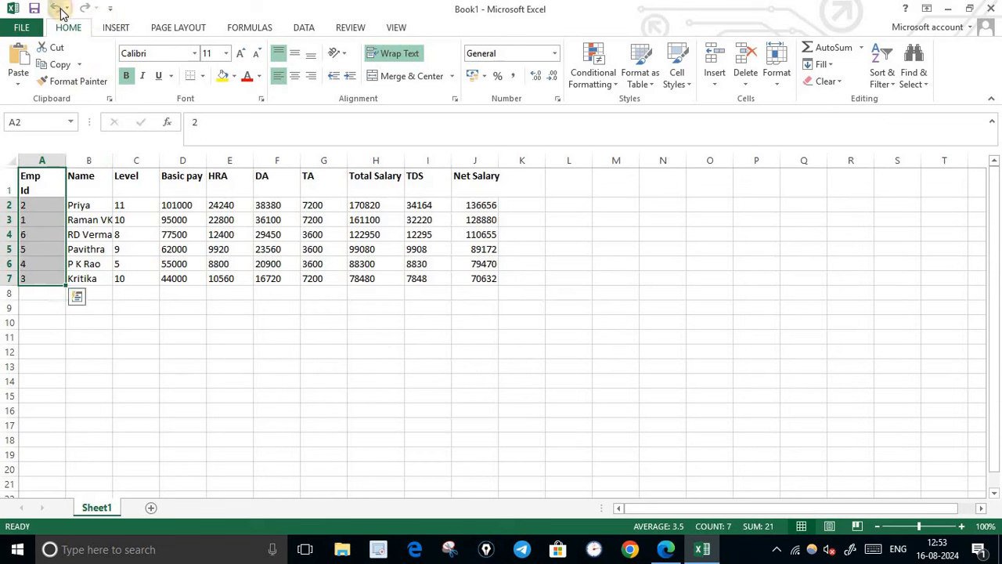
click(166, 365)
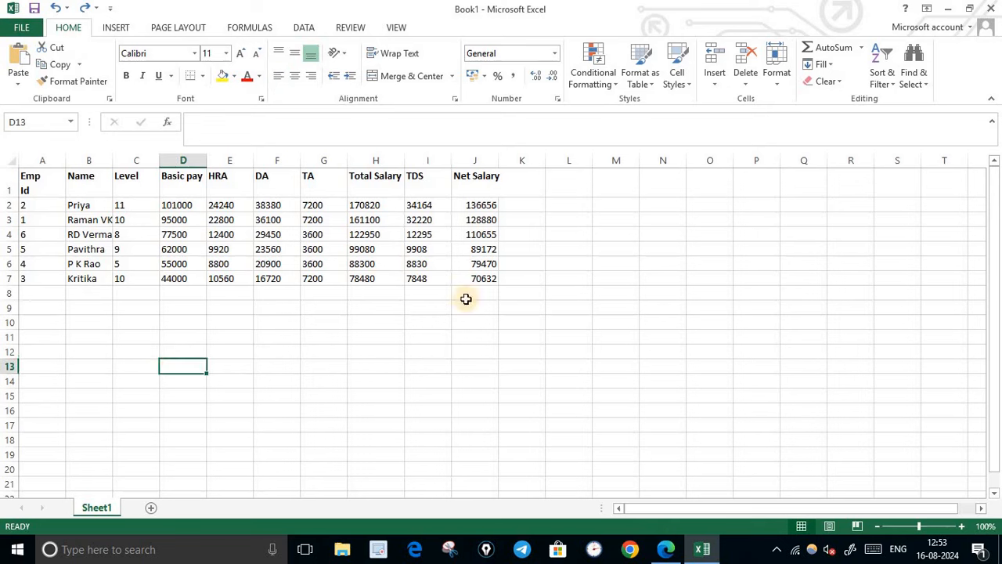
Step: Switch to the LECTURE 10 PDF, review the employee table and the calculation requirements, and return to the Excel workbook
click(665, 549)
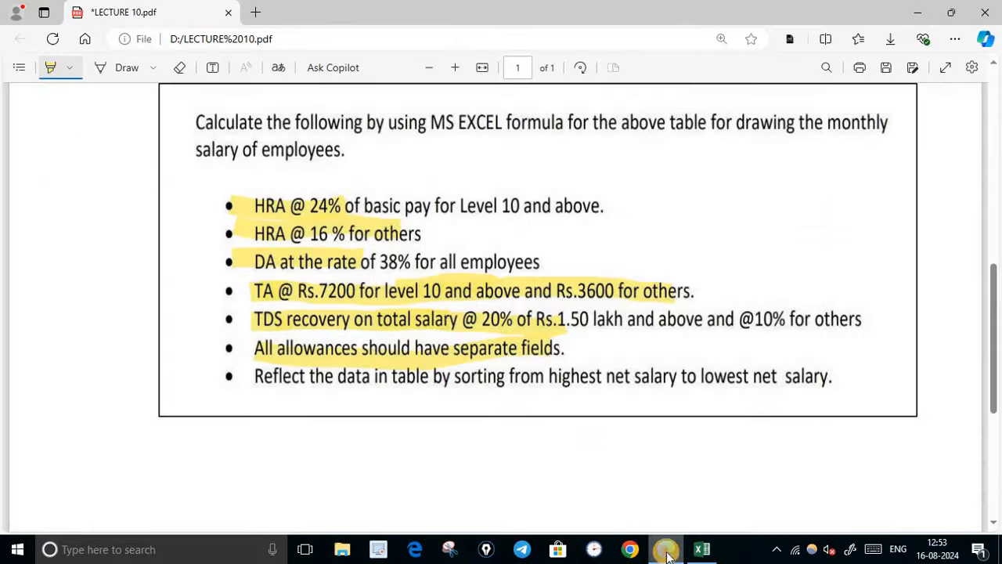
scroll(615, 444, up, 3)
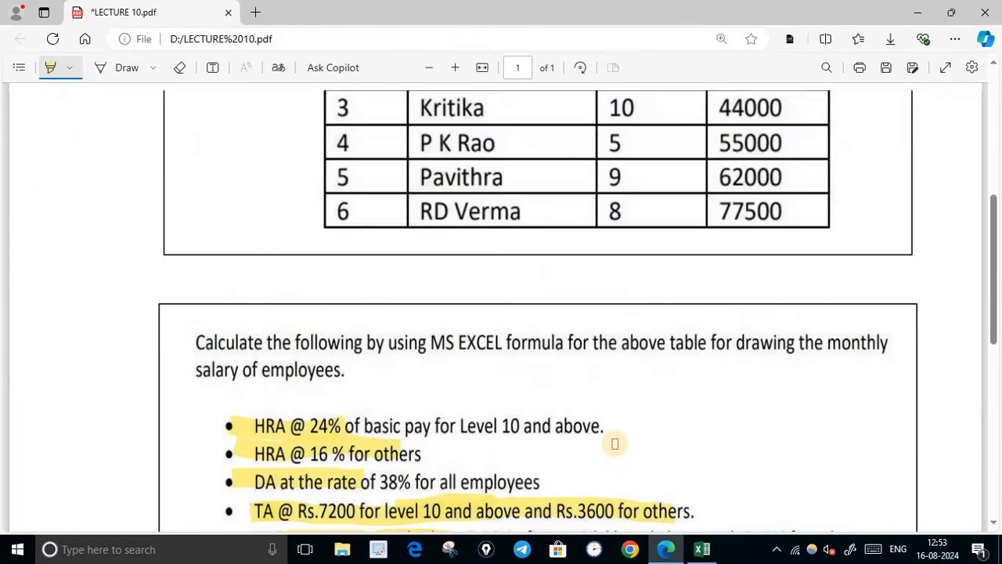
scroll(705, 446, up, 4)
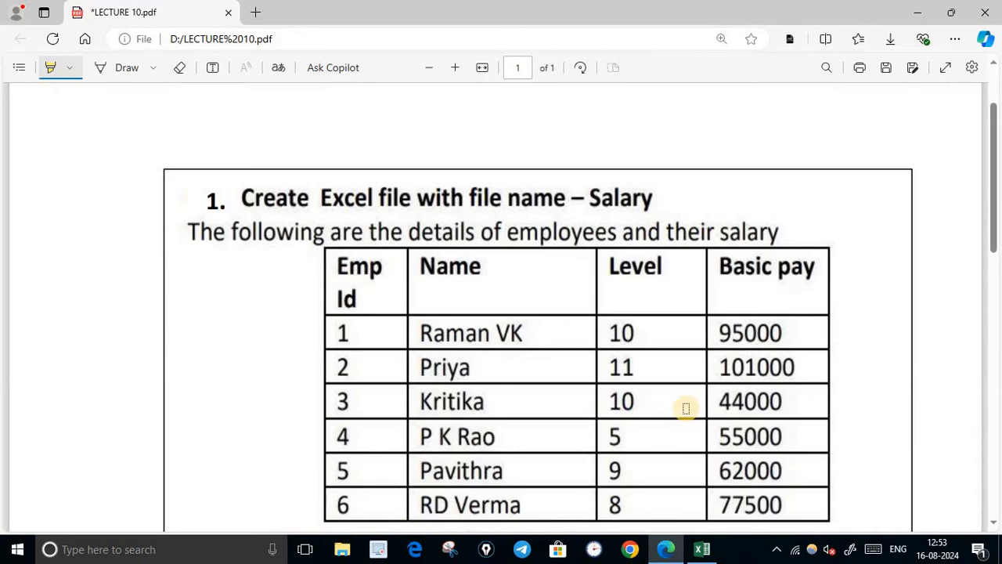
scroll(682, 407, down, 3)
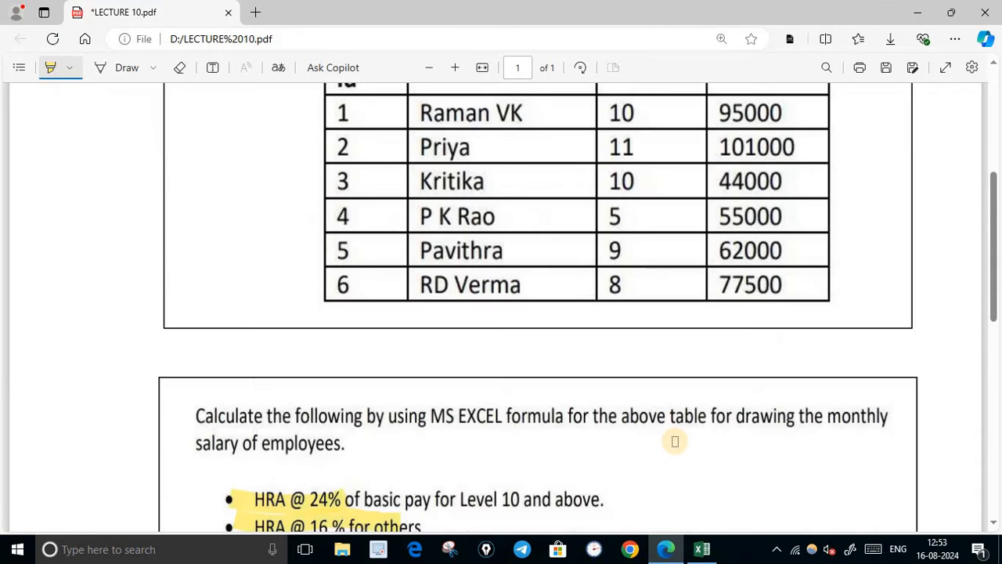
click(666, 552)
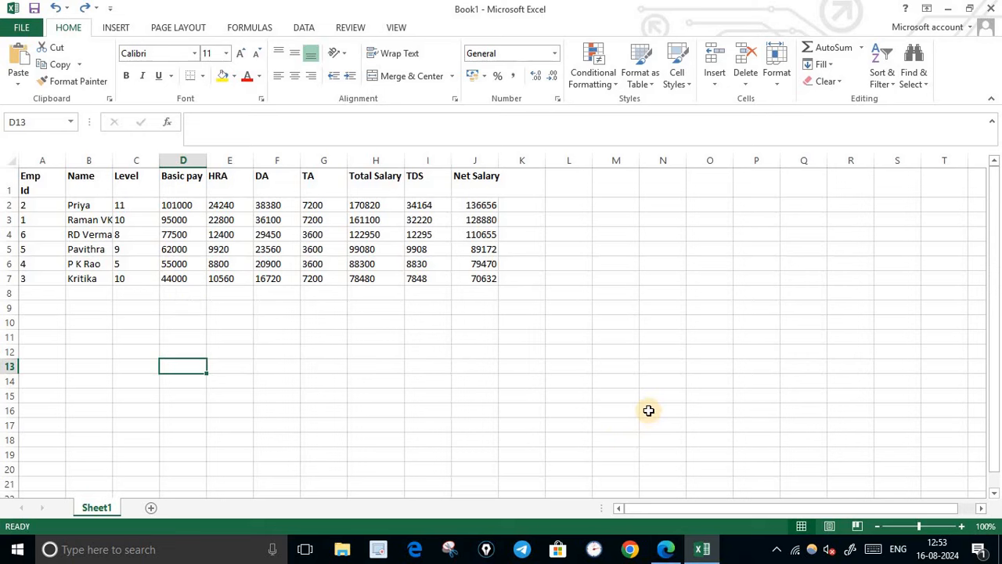
Step: Preview the printout of the employee salary table at page-fit and enlarged zoom, and return to the worksheet
key(ctrl+p)
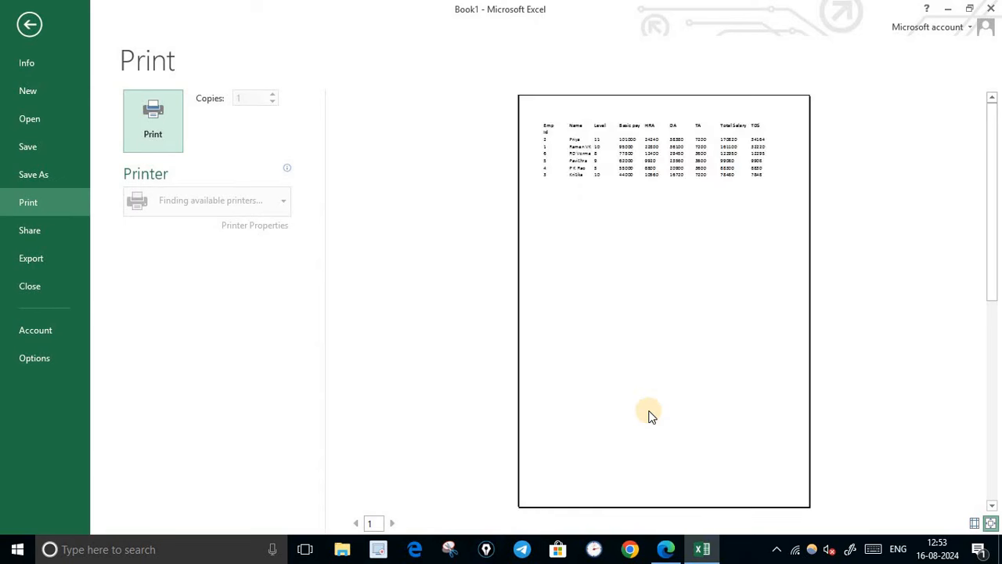
click(991, 523)
click(992, 523)
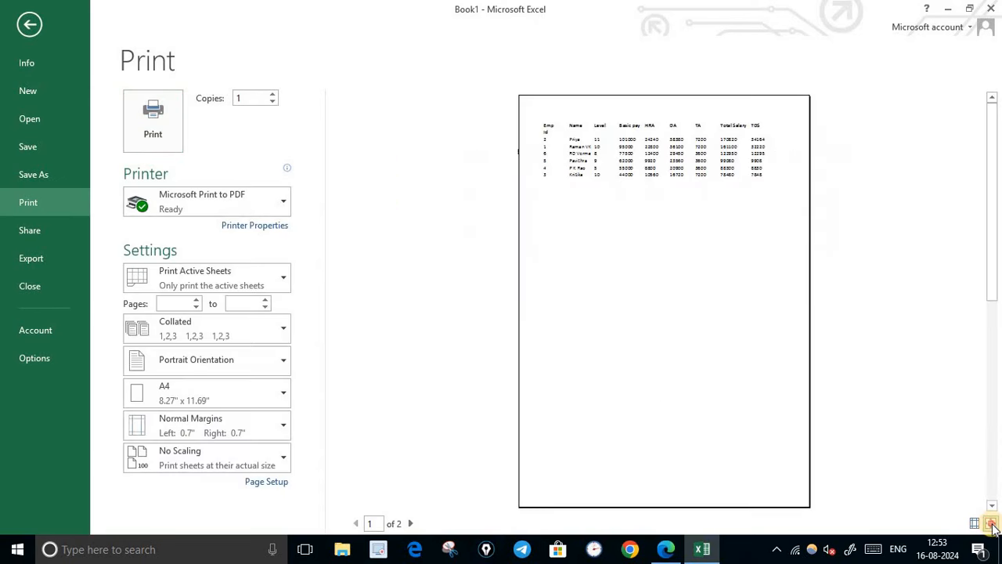
click(991, 523)
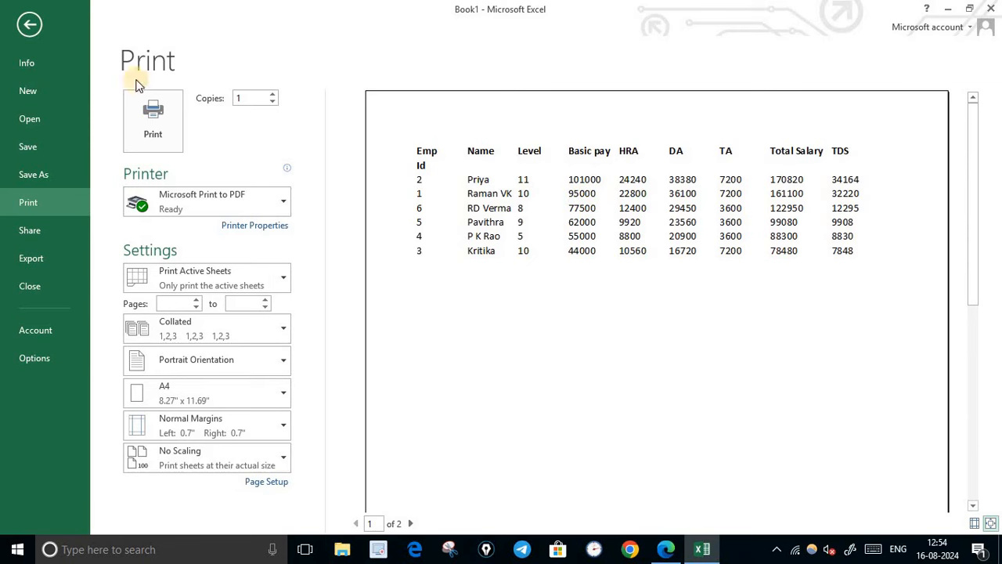
click(30, 25)
Step: Apply All Borders to the employee table A1:J7 and check the bordered table in the print preview
drag(49, 188, 461, 277)
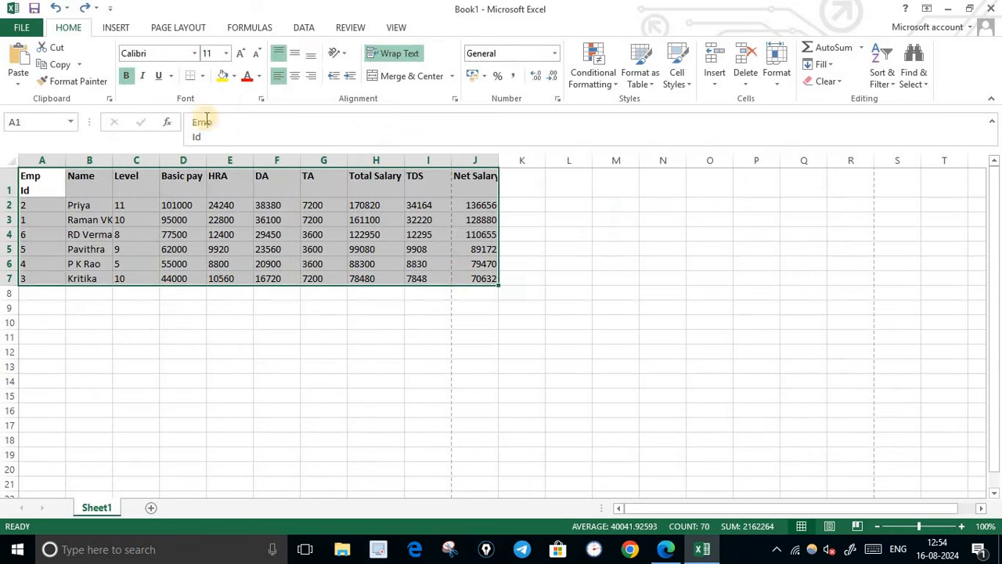
click(202, 75)
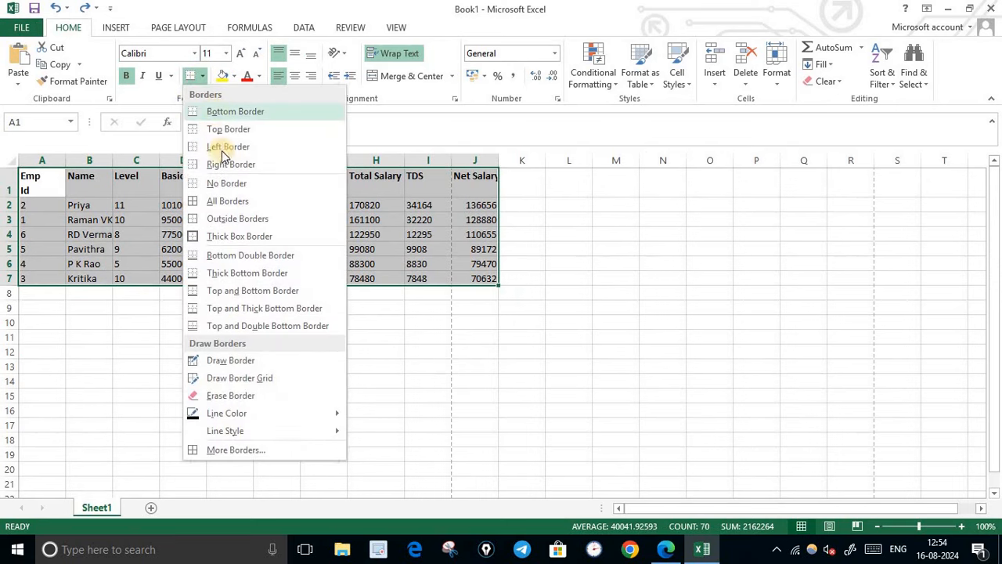
click(228, 202)
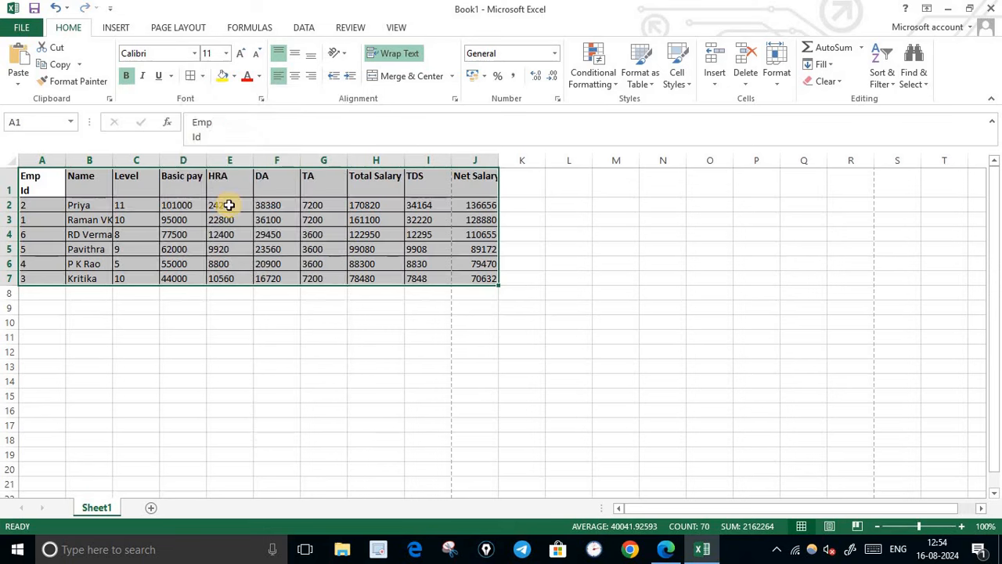
click(660, 389)
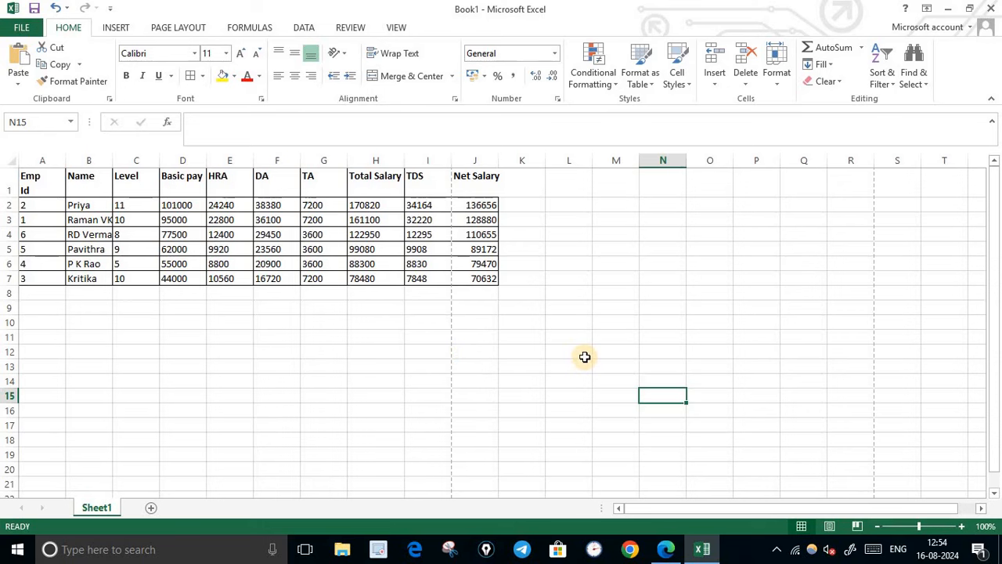
key(ctrl+p)
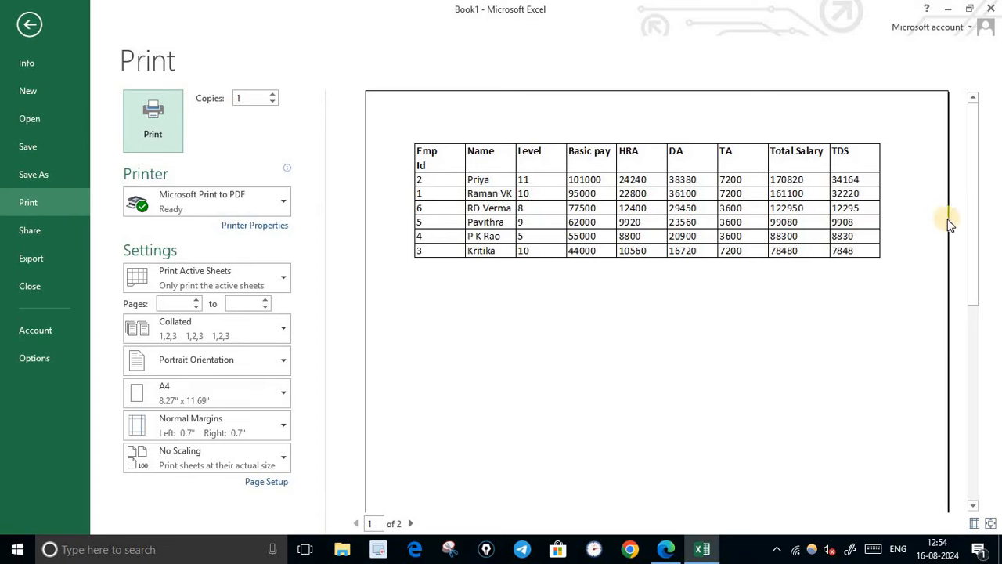
click(30, 25)
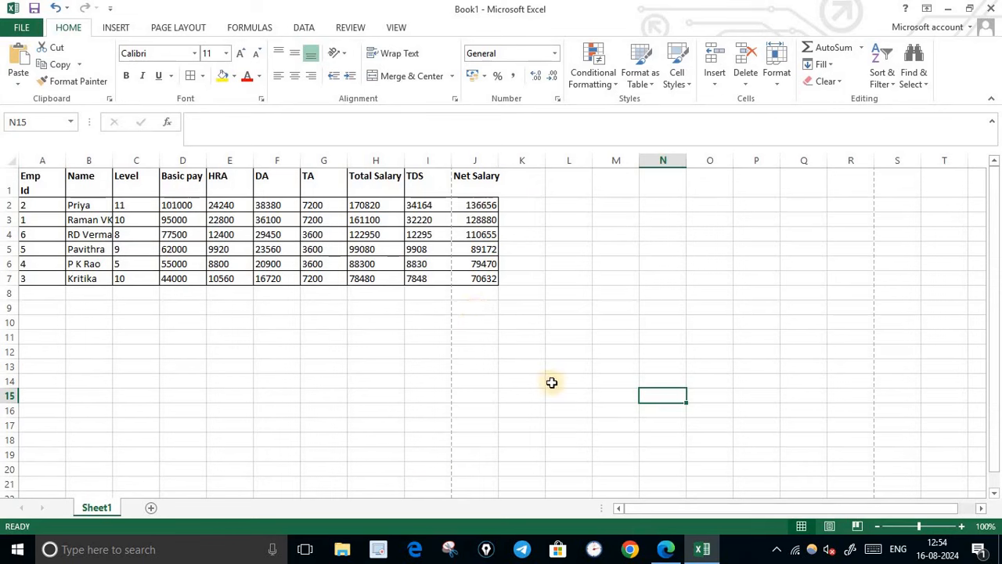
Step: Extend the first printed page through the Net Salary column in Page Break Preview, check the print preview, and return to Normal view
click(858, 528)
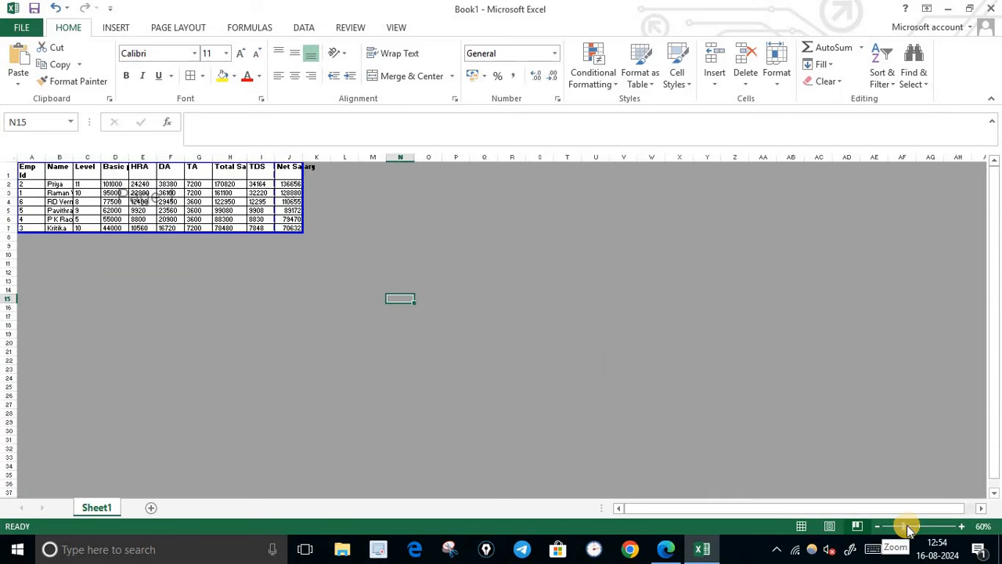
drag(908, 529, 913, 524)
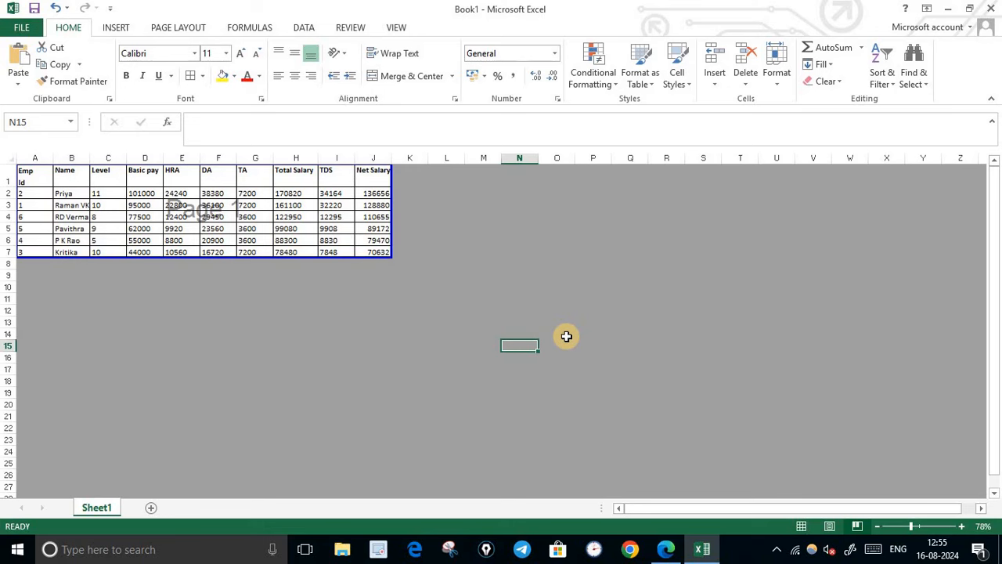
key(ctrl+p)
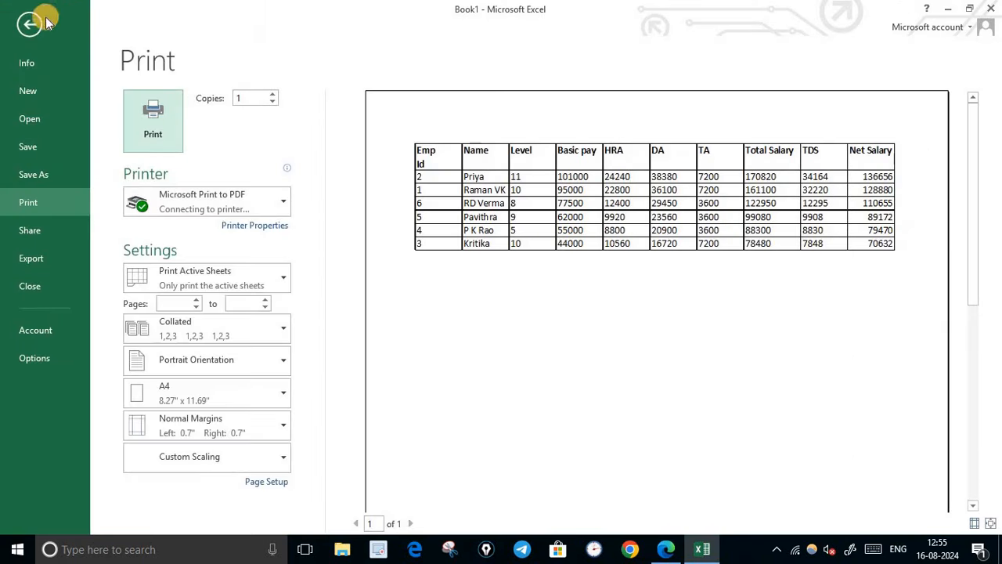
click(26, 29)
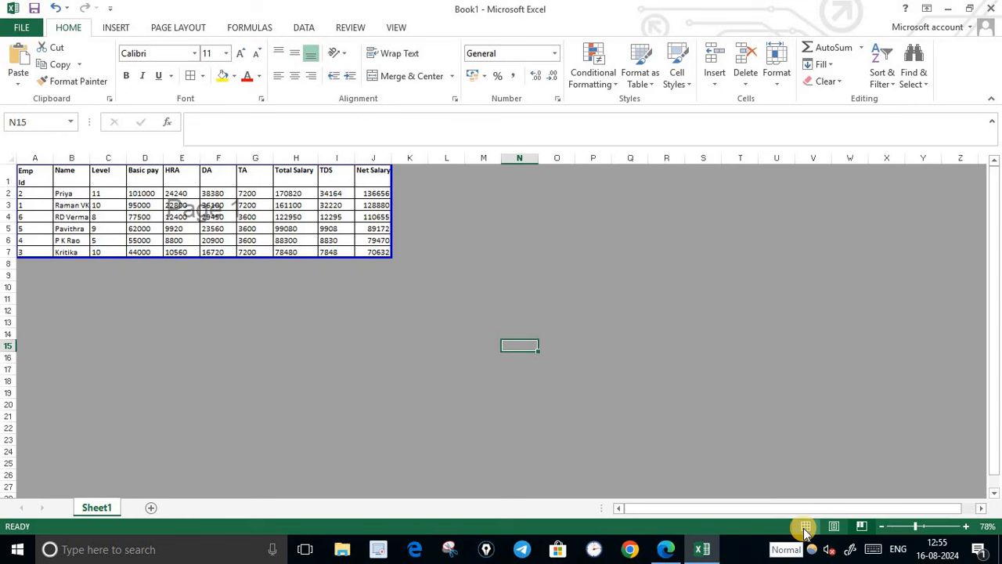
click(805, 527)
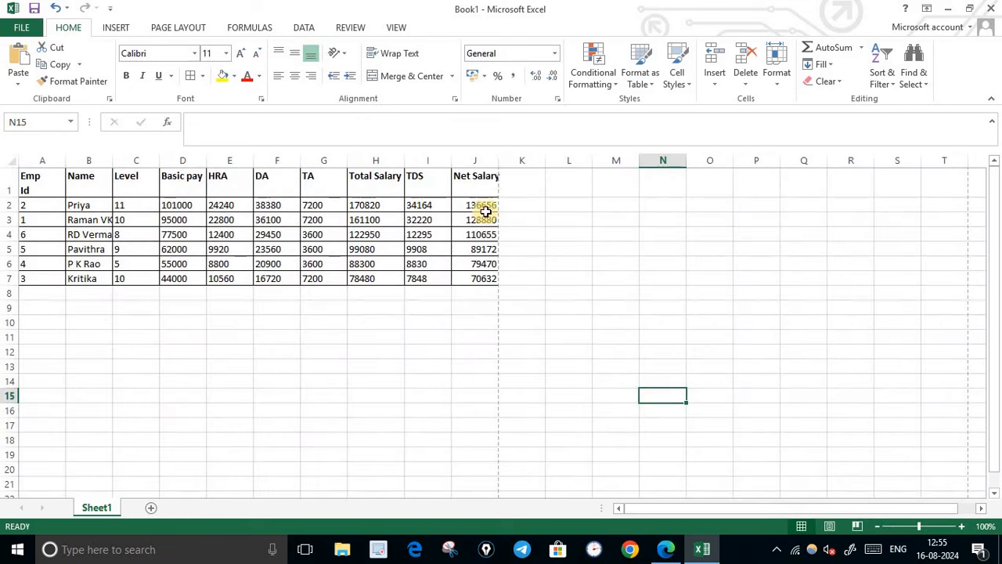